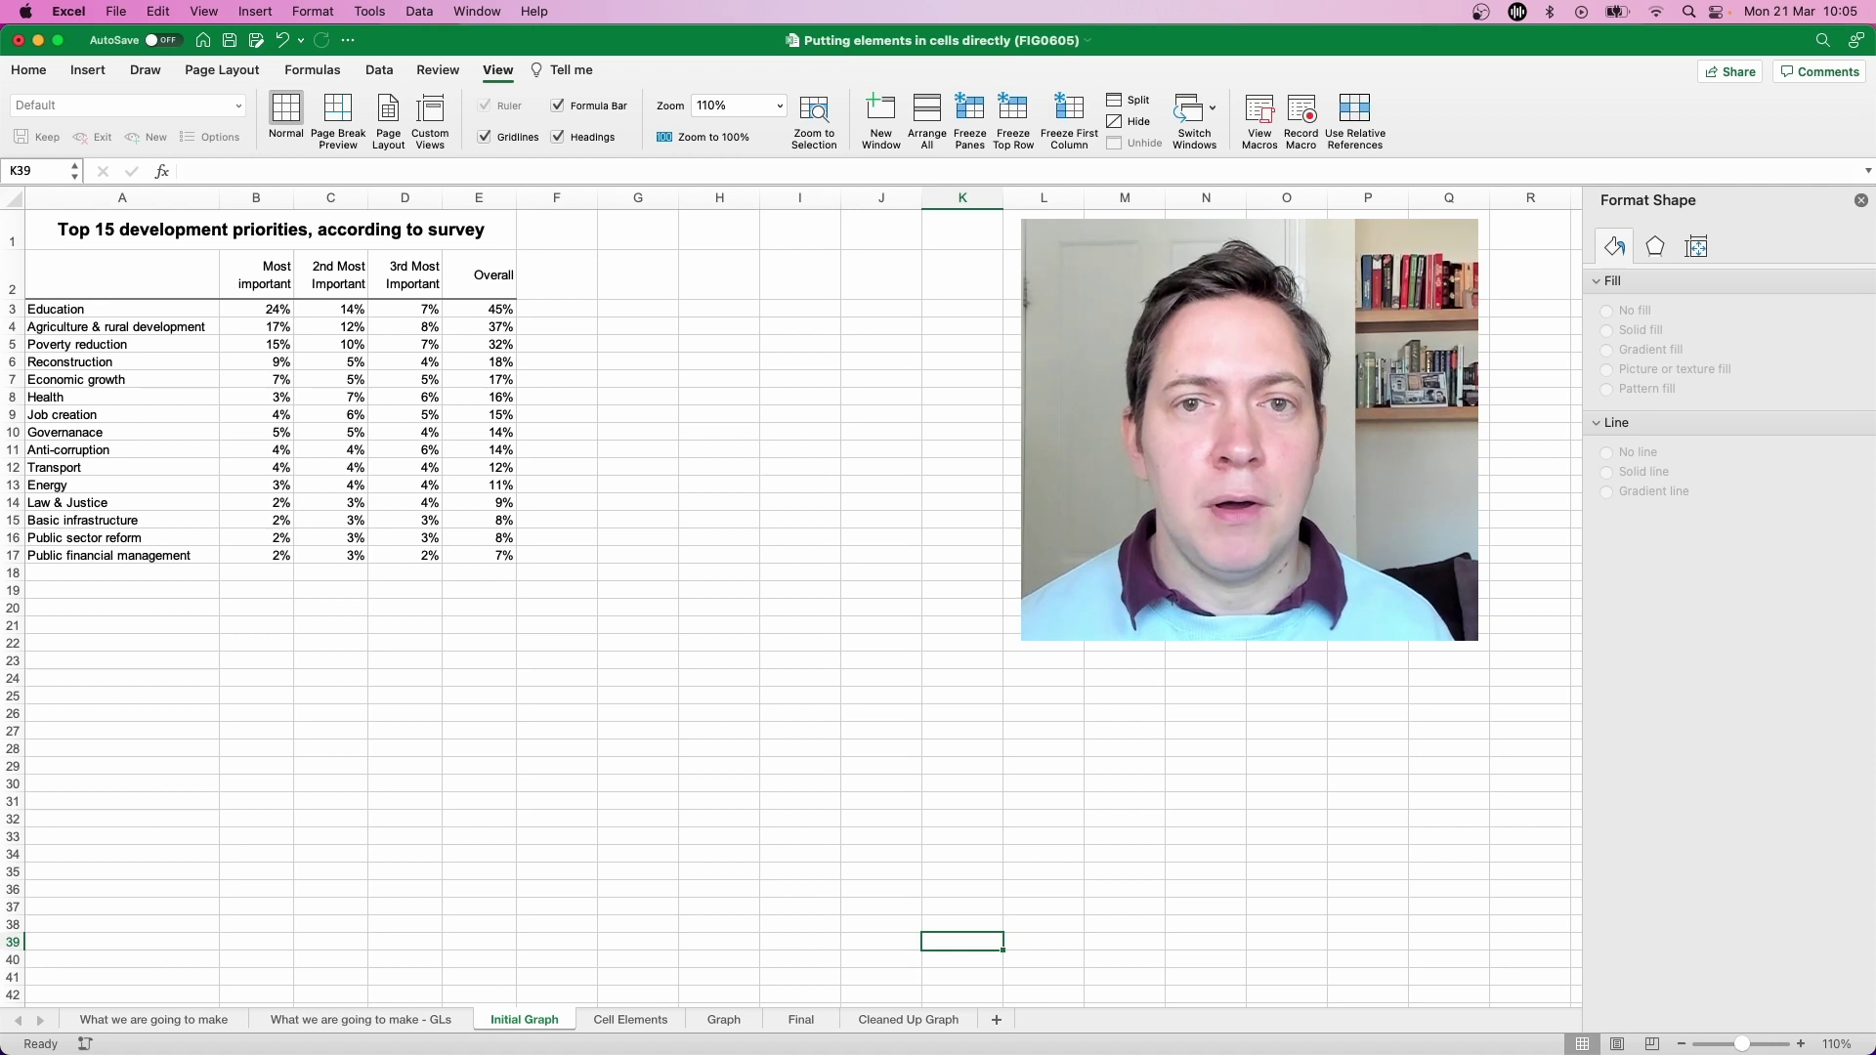
# Insert a 2-D stacked bar chart from the priorities and the three importance columns, A2:D17
pyautogui.moveTo(122, 277); pyautogui.dragTo(410, 555)
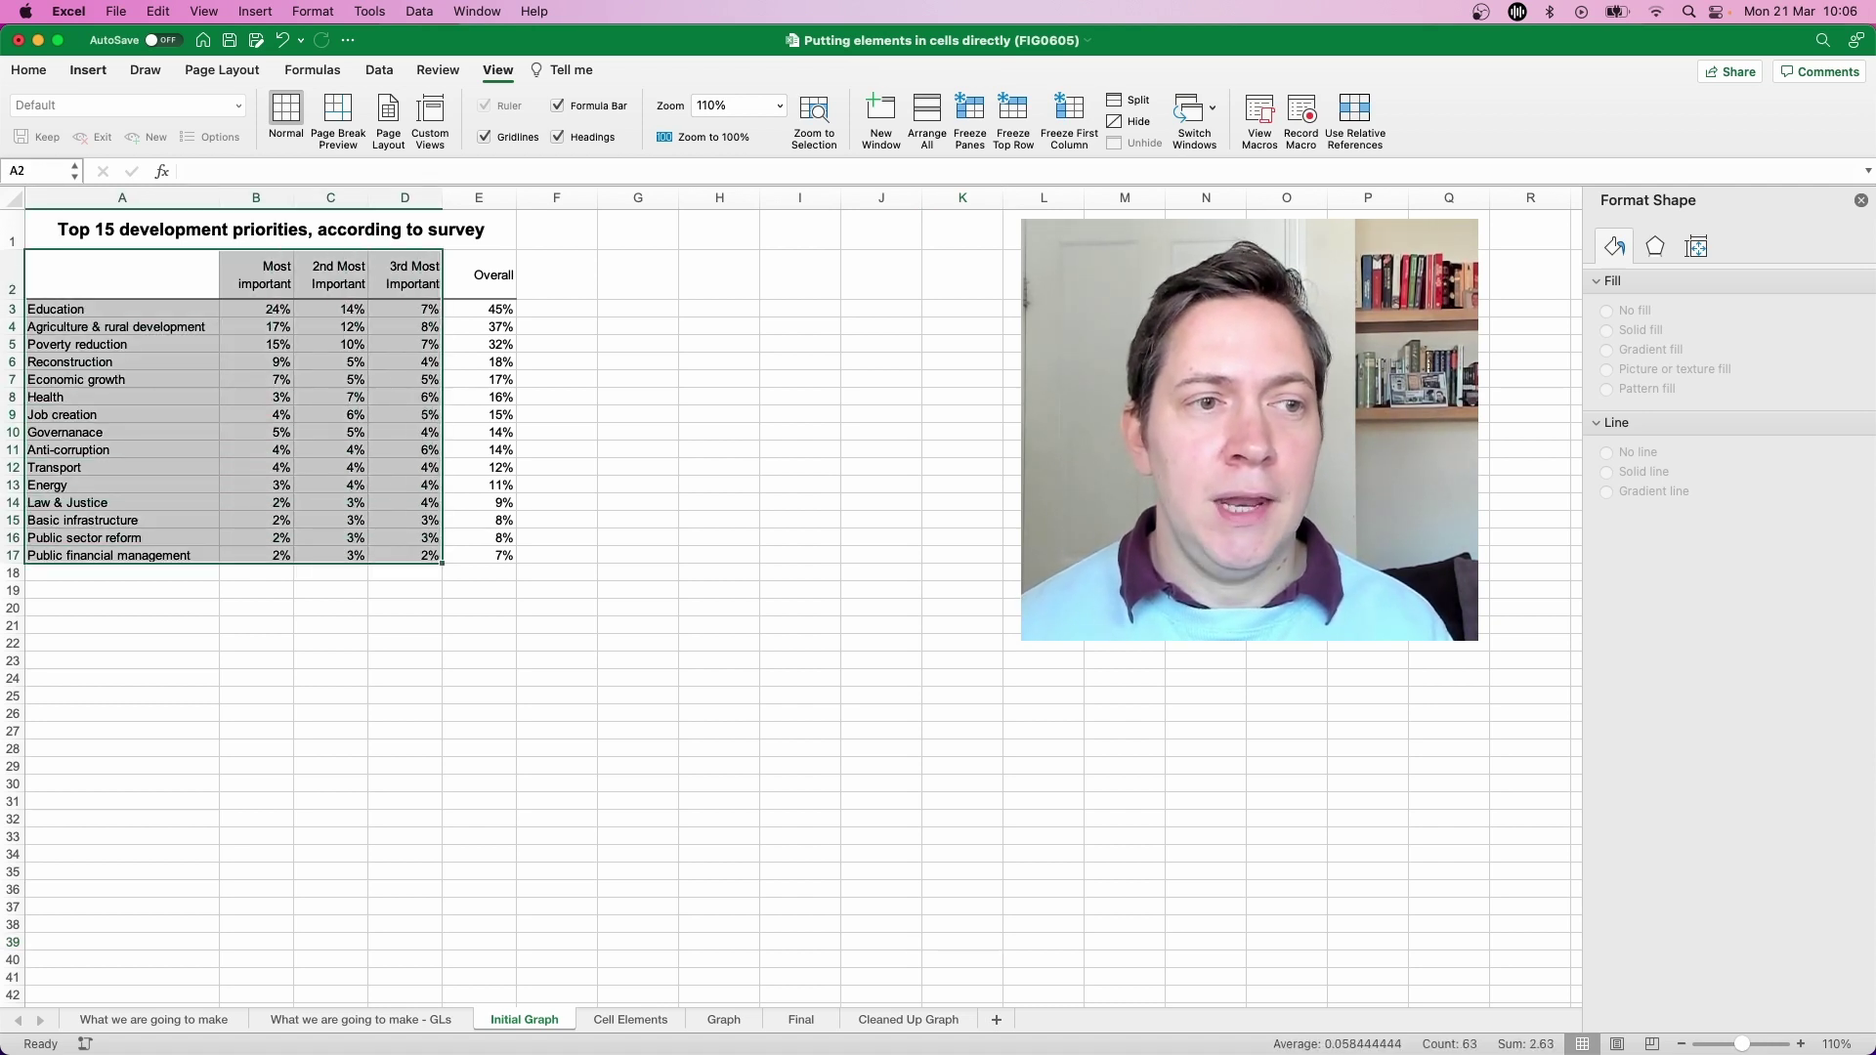
pyautogui.click(87, 70)
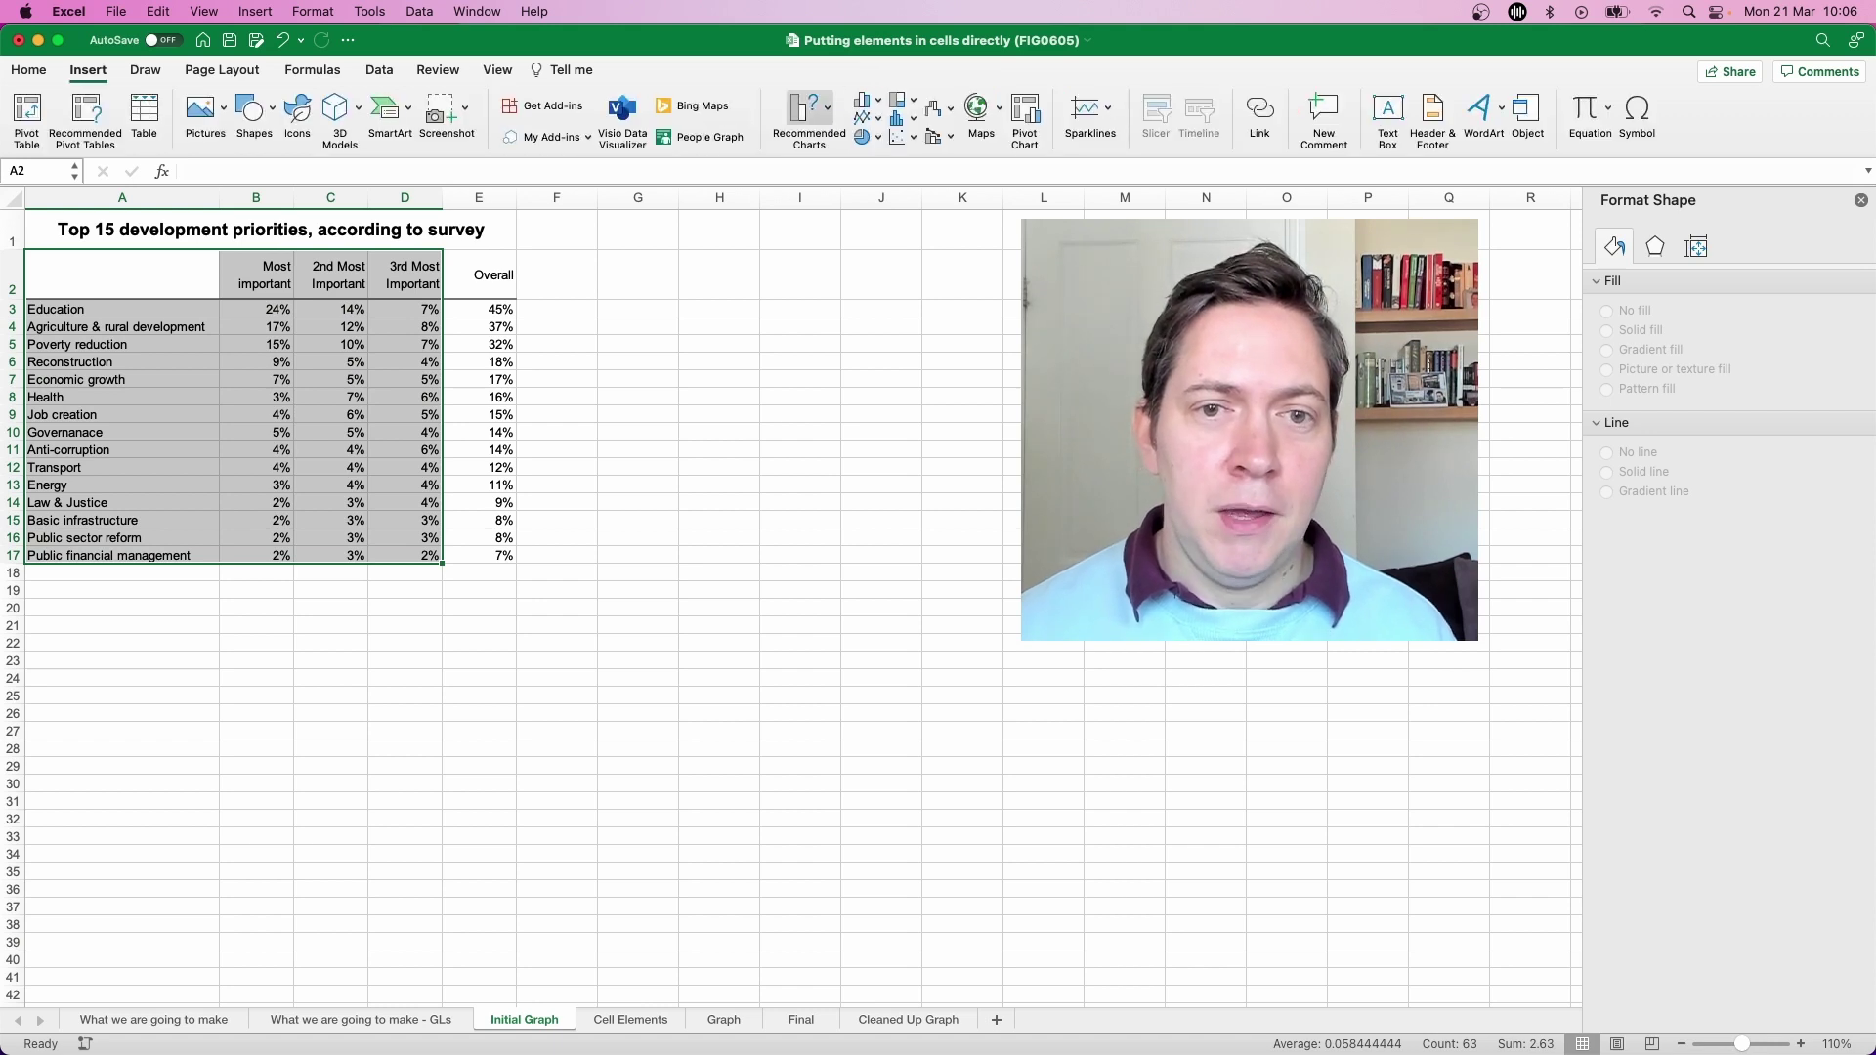
pyautogui.click(863, 100)
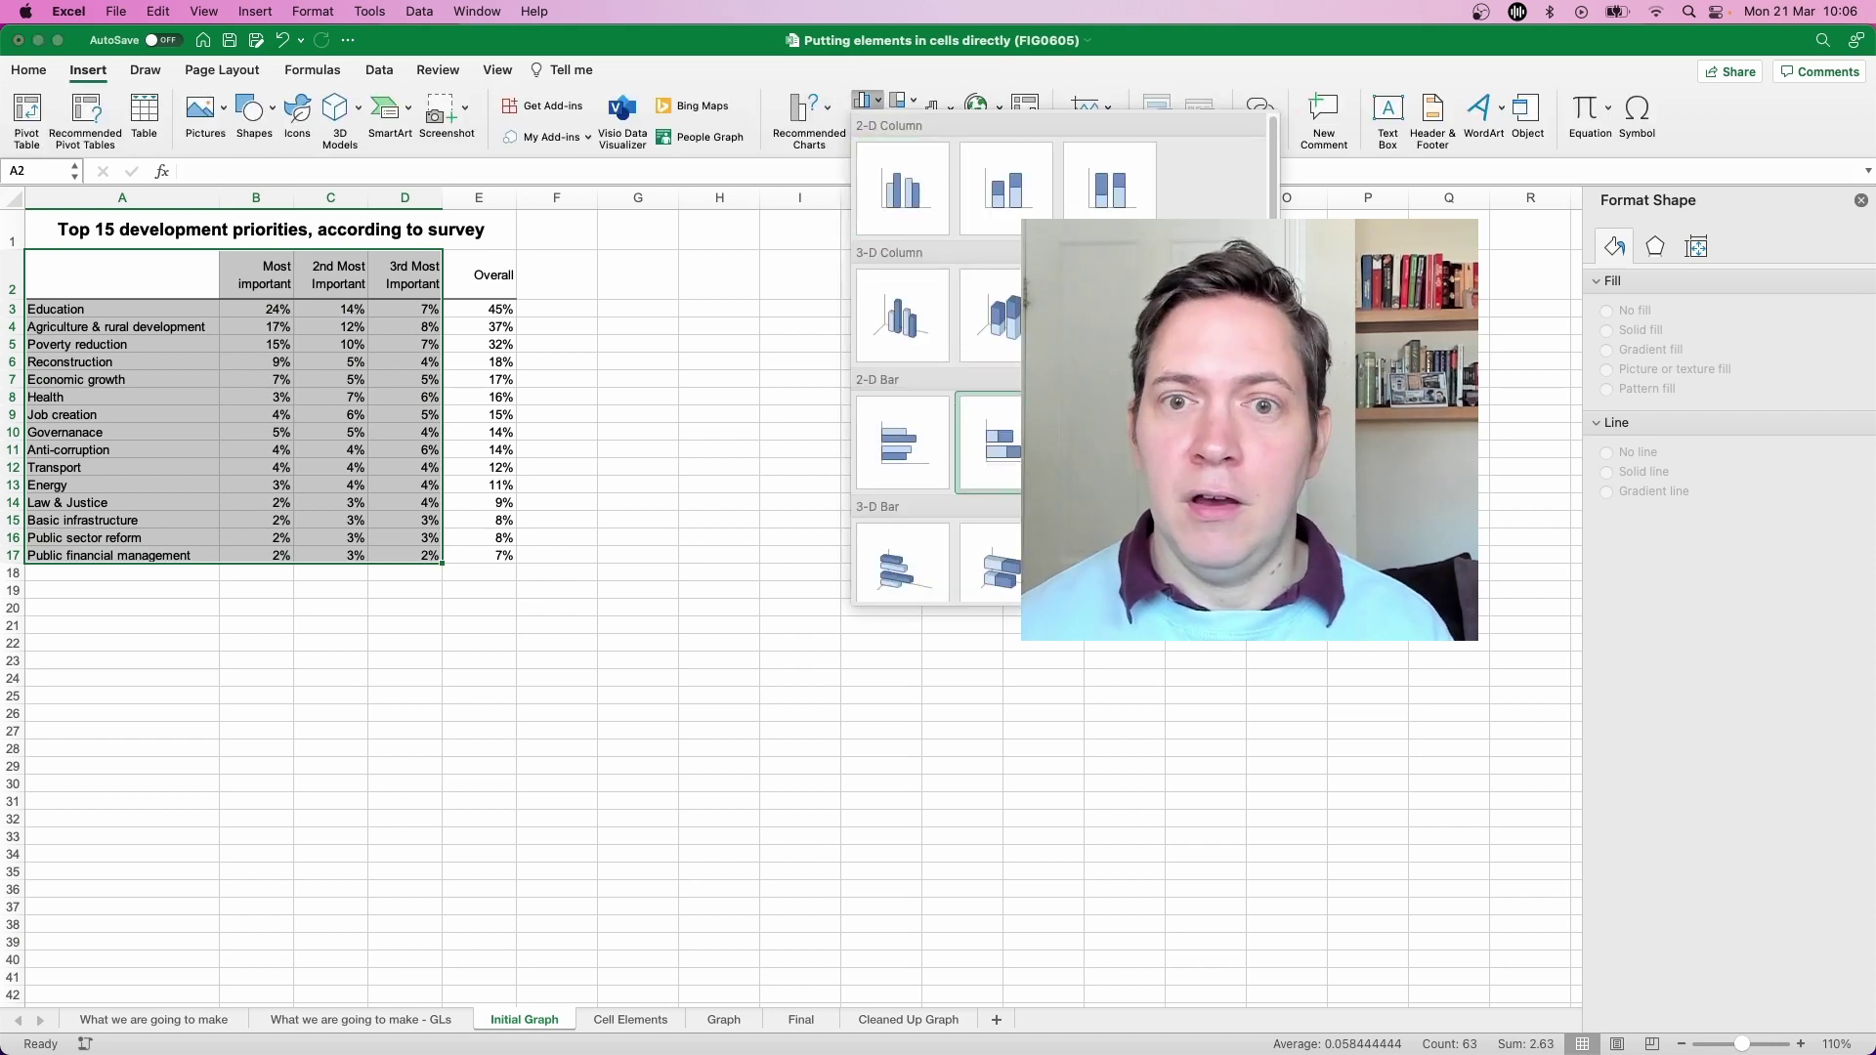
pyautogui.click(1004, 443)
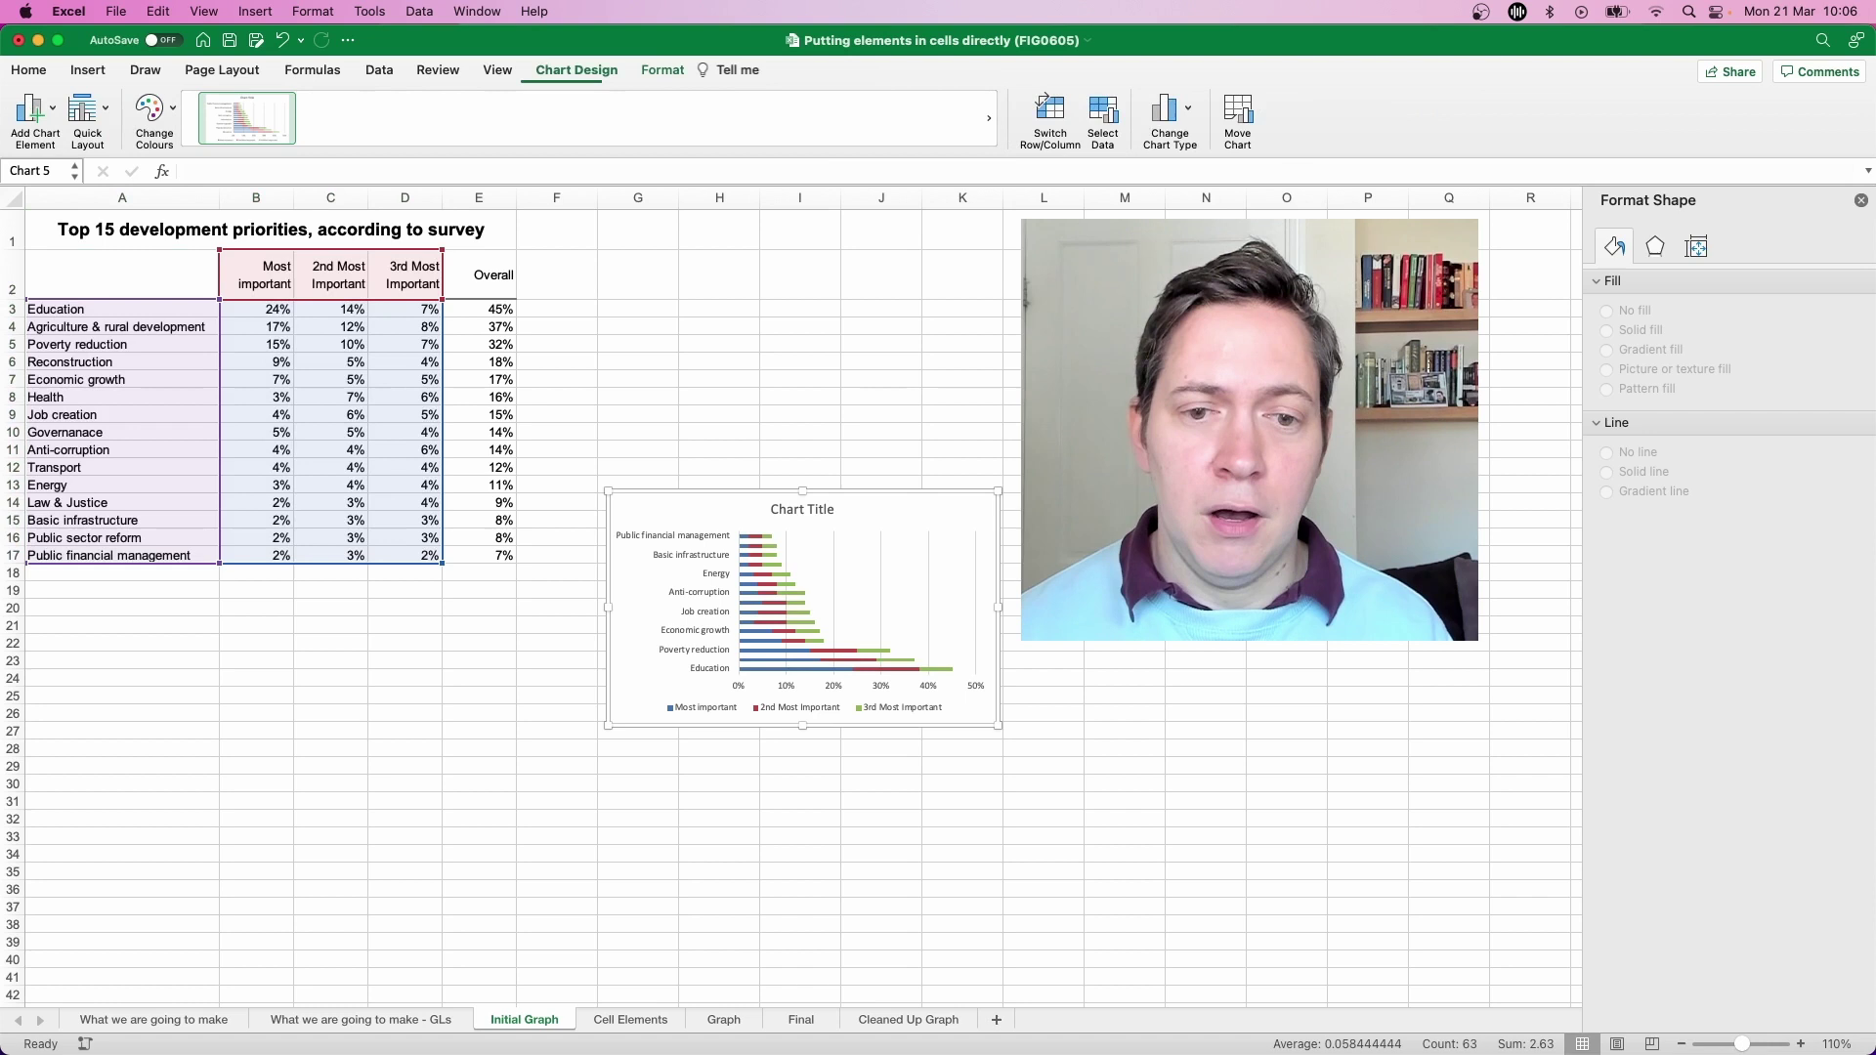
# Move the chart over the data table and enlarge it to span about columns A to H and rows 1 to 24
pyautogui.moveTo(686, 512); pyautogui.dragTo(125, 248)
pyautogui.moveTo(436, 457); pyautogui.dragTo(734, 694)
pyautogui.moveTo(524, 244); pyautogui.dragTo(507, 238)
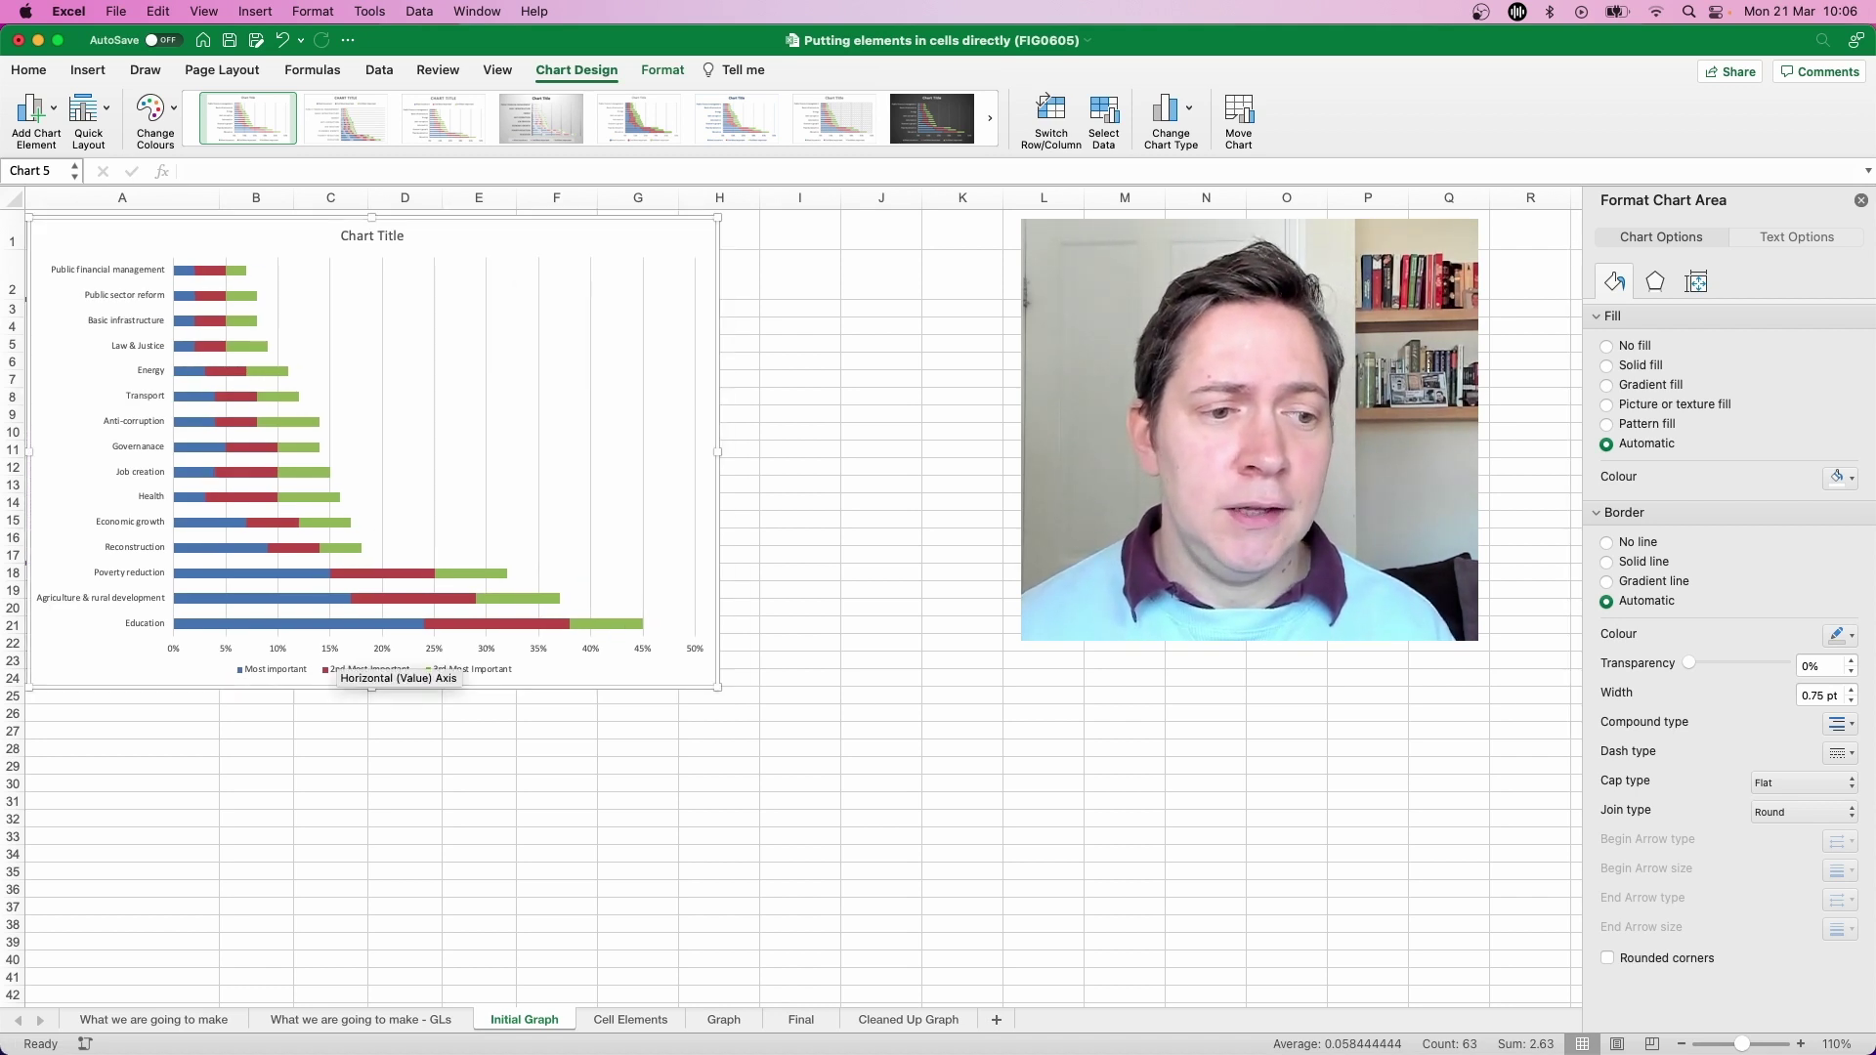
# Put the chart's vertical axis categories in reverse order
pyautogui.rightClick(127, 467)
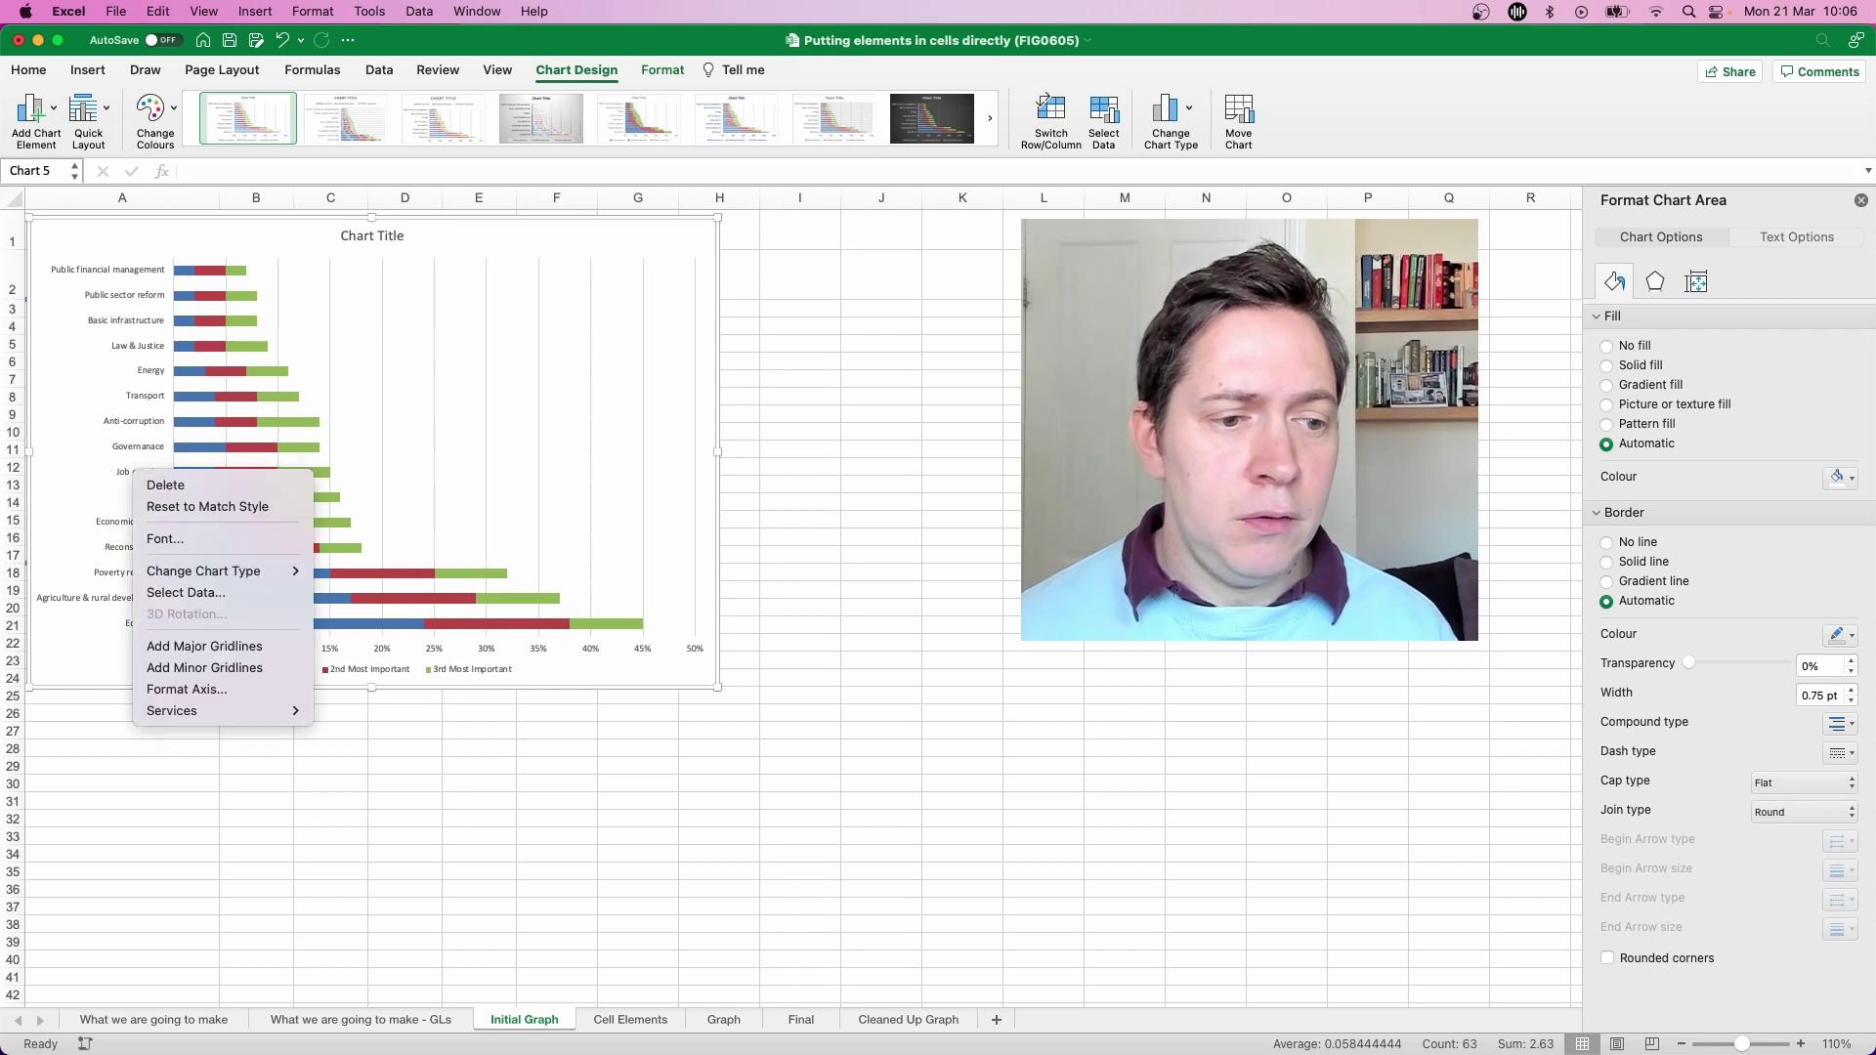
pyautogui.click(185, 687)
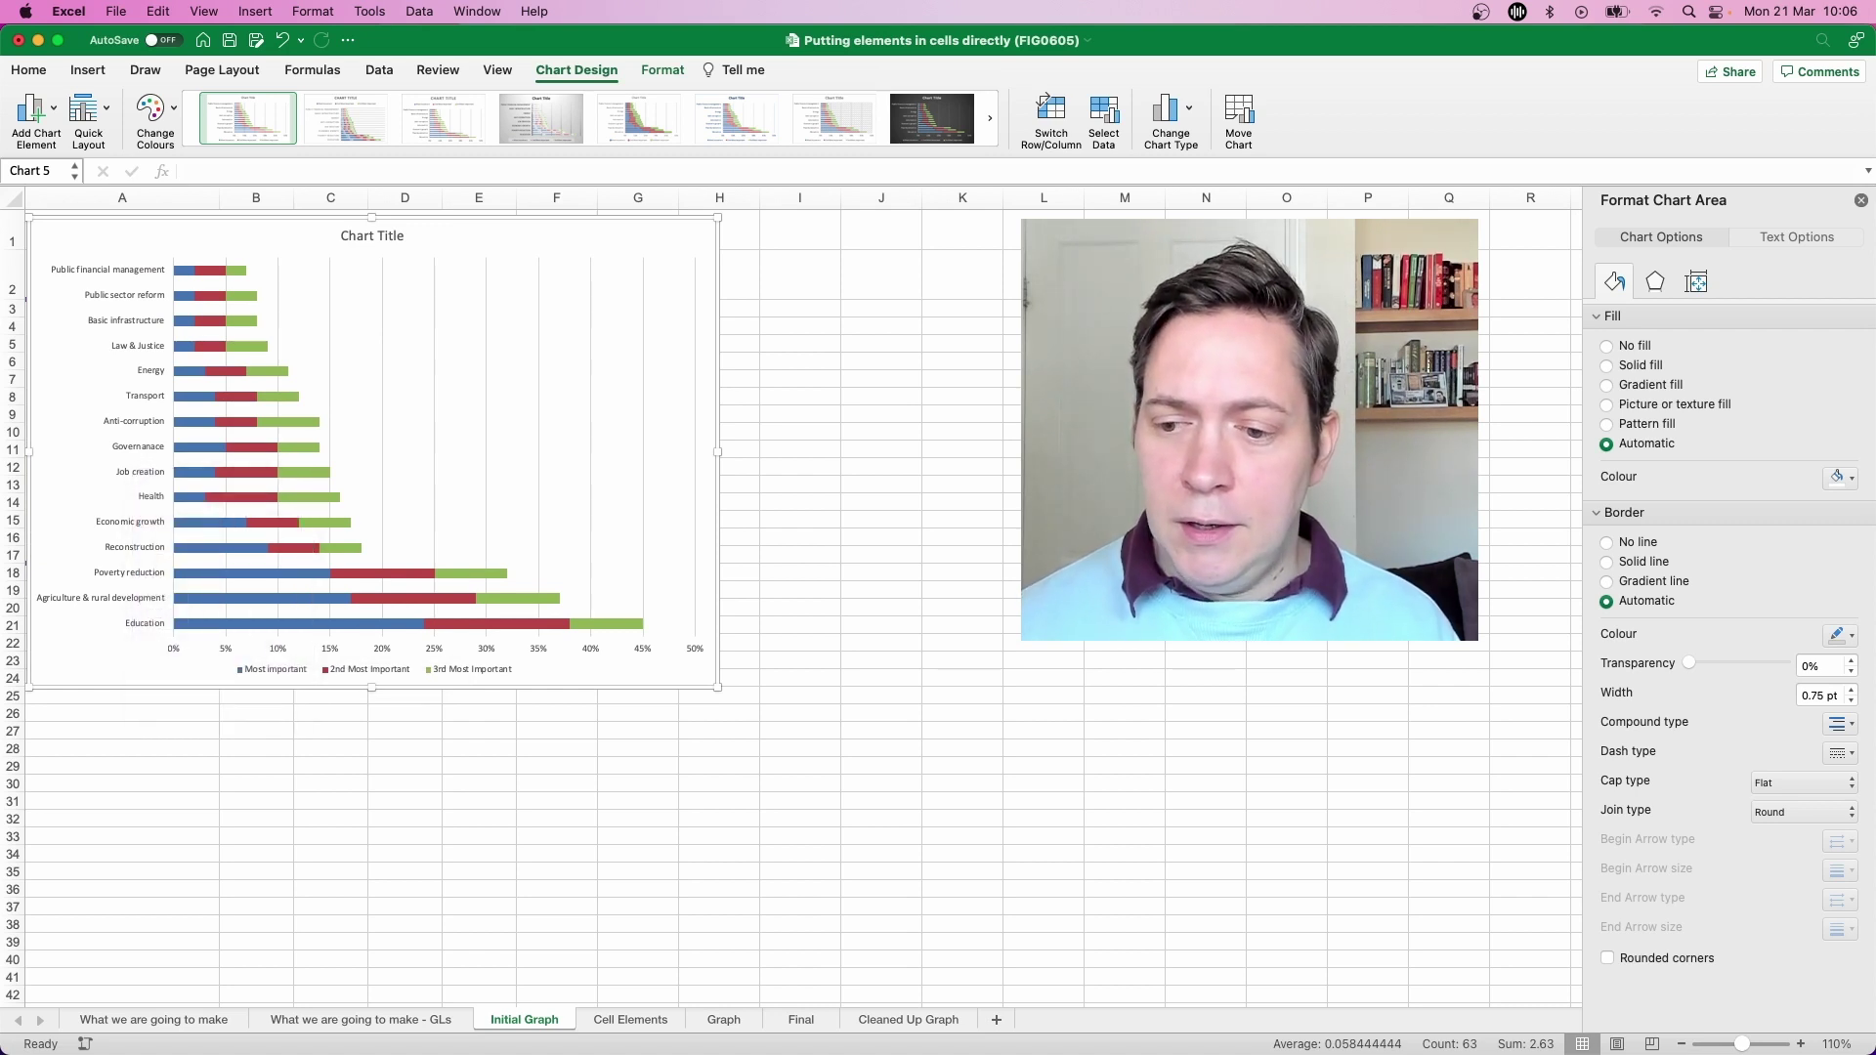
pyautogui.click(1607, 633)
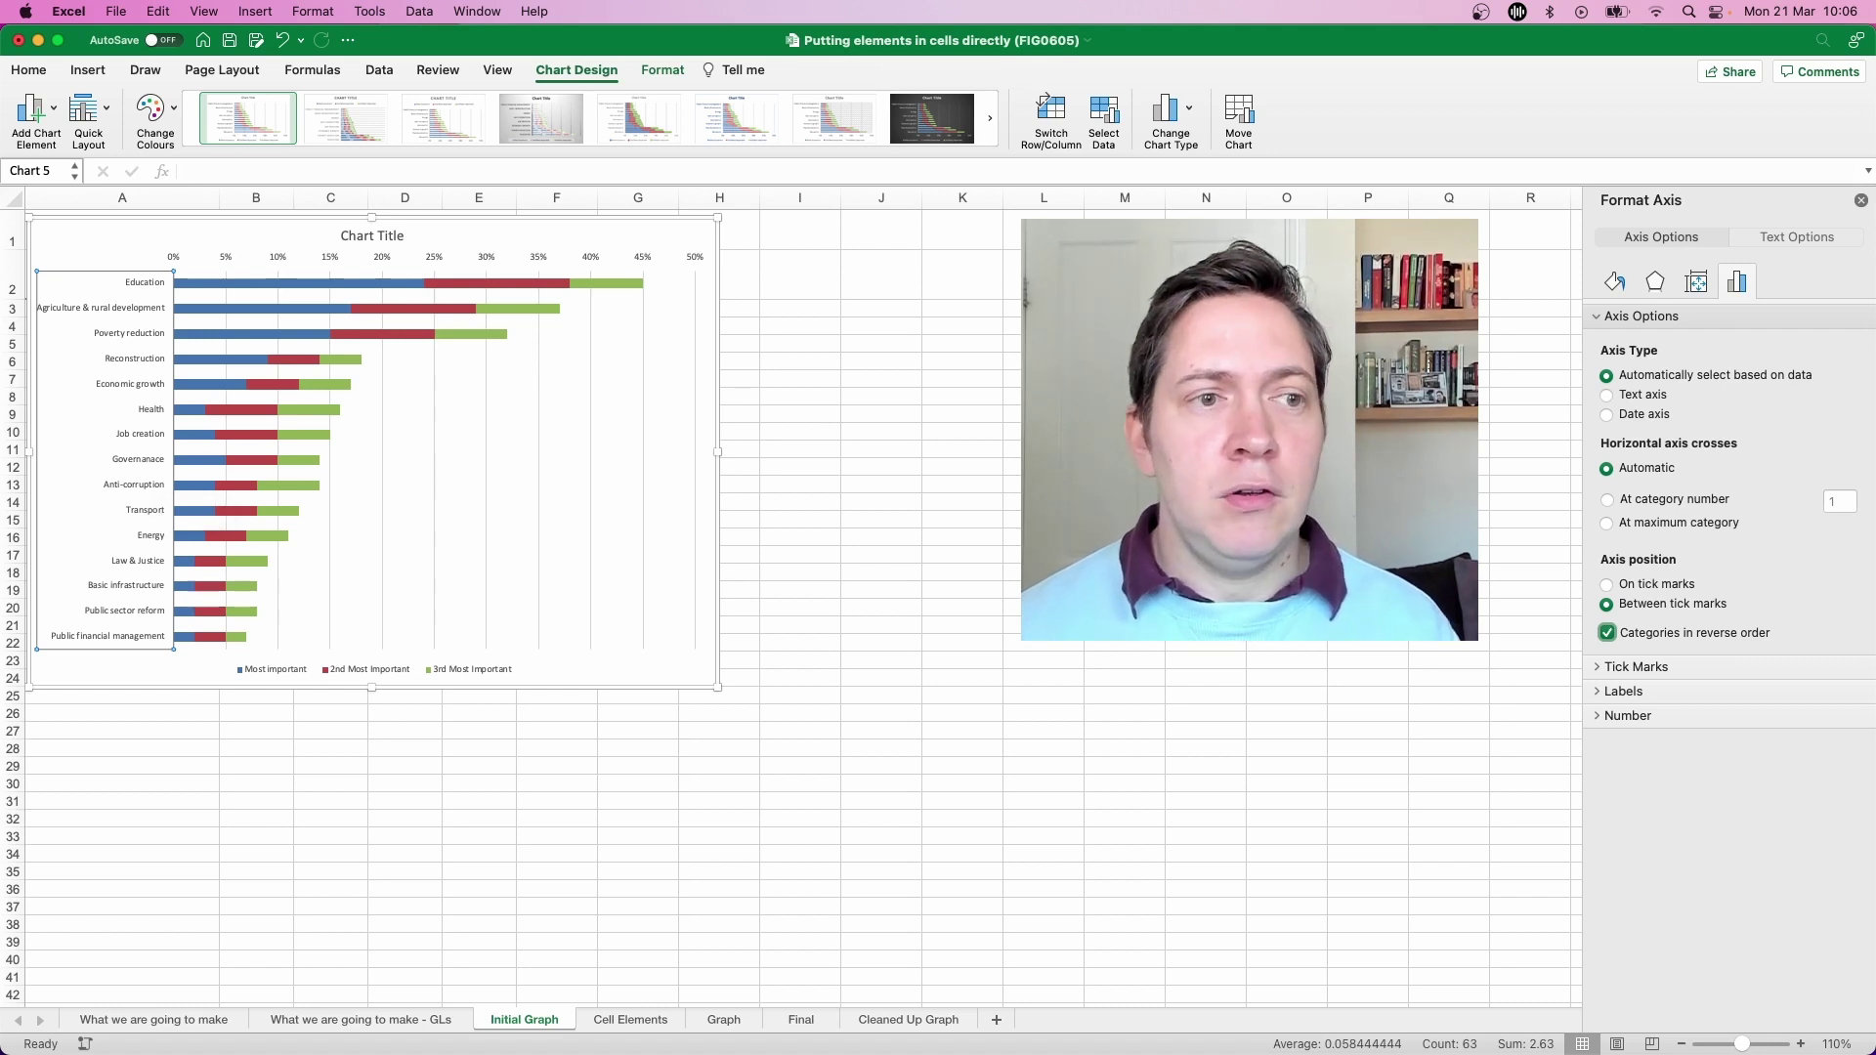
# Set the vertical category axis labels to Arial, size 12
pyautogui.click(28, 70)
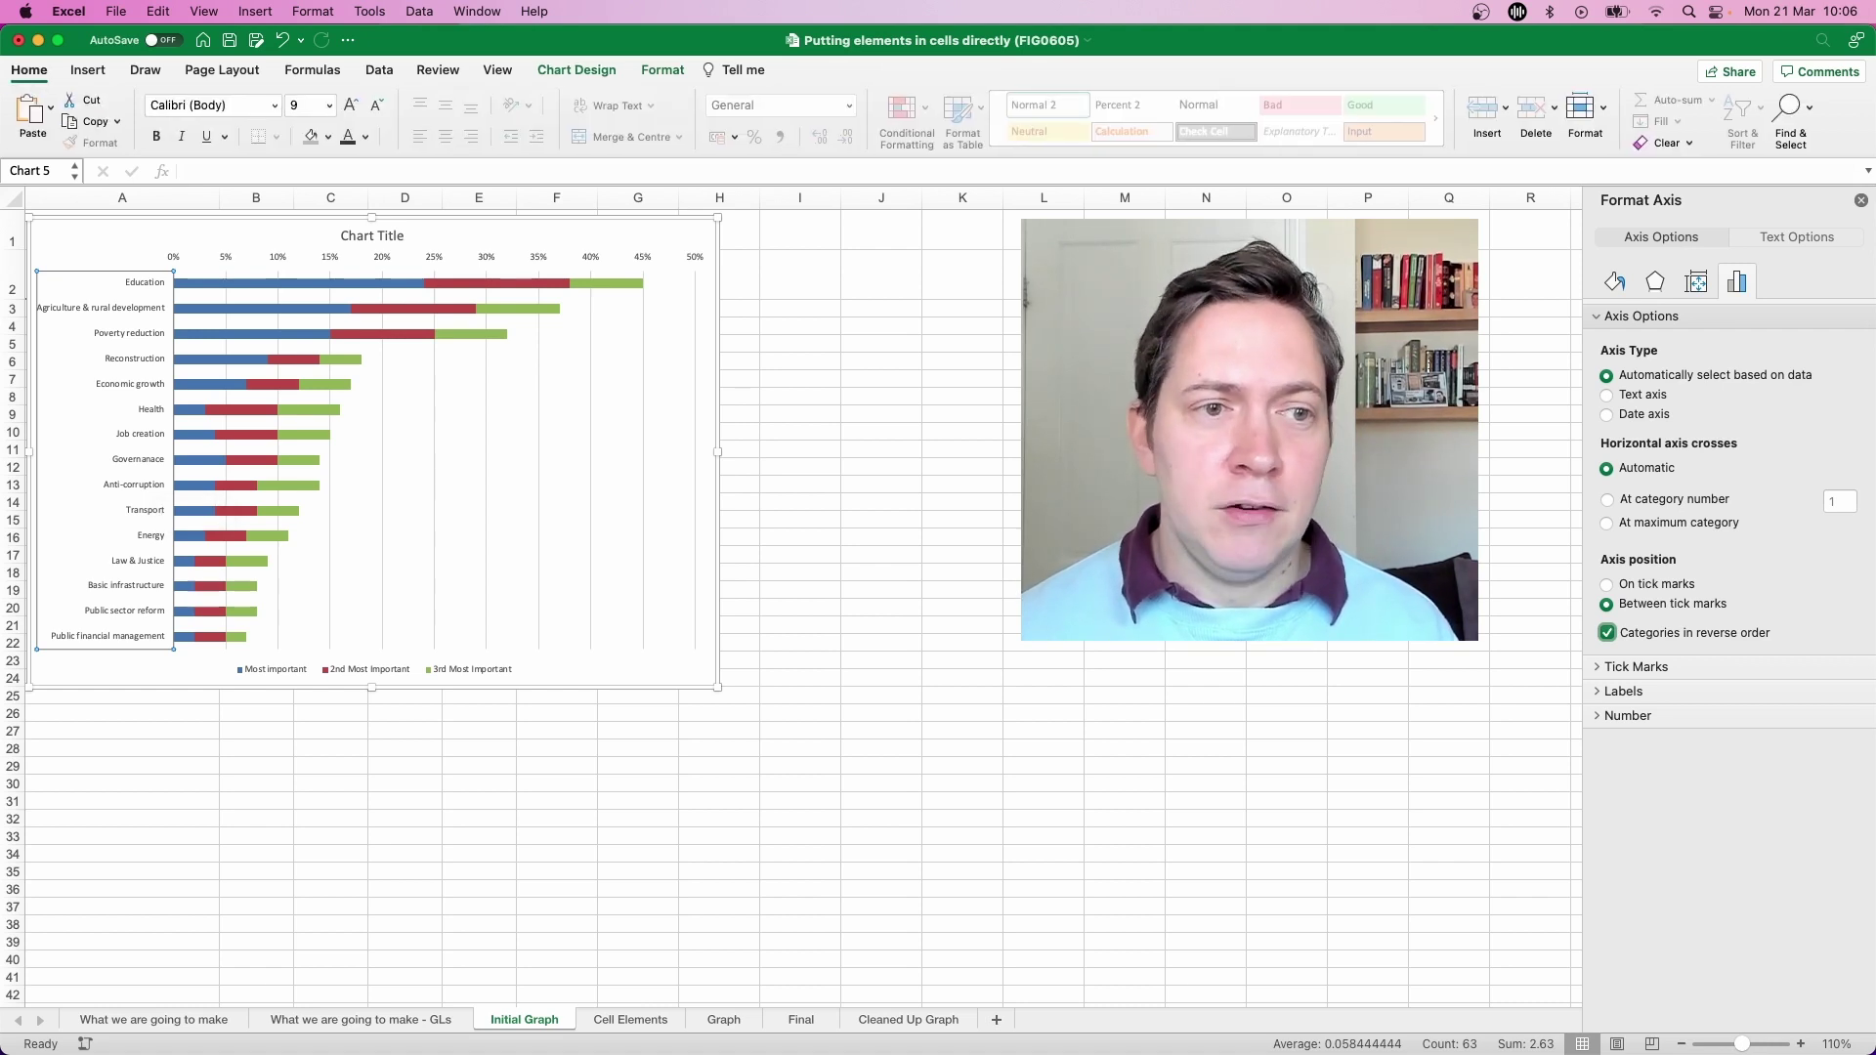
pyautogui.click(207, 104)
pyautogui.write('Arial')
pyautogui.press('Tab')
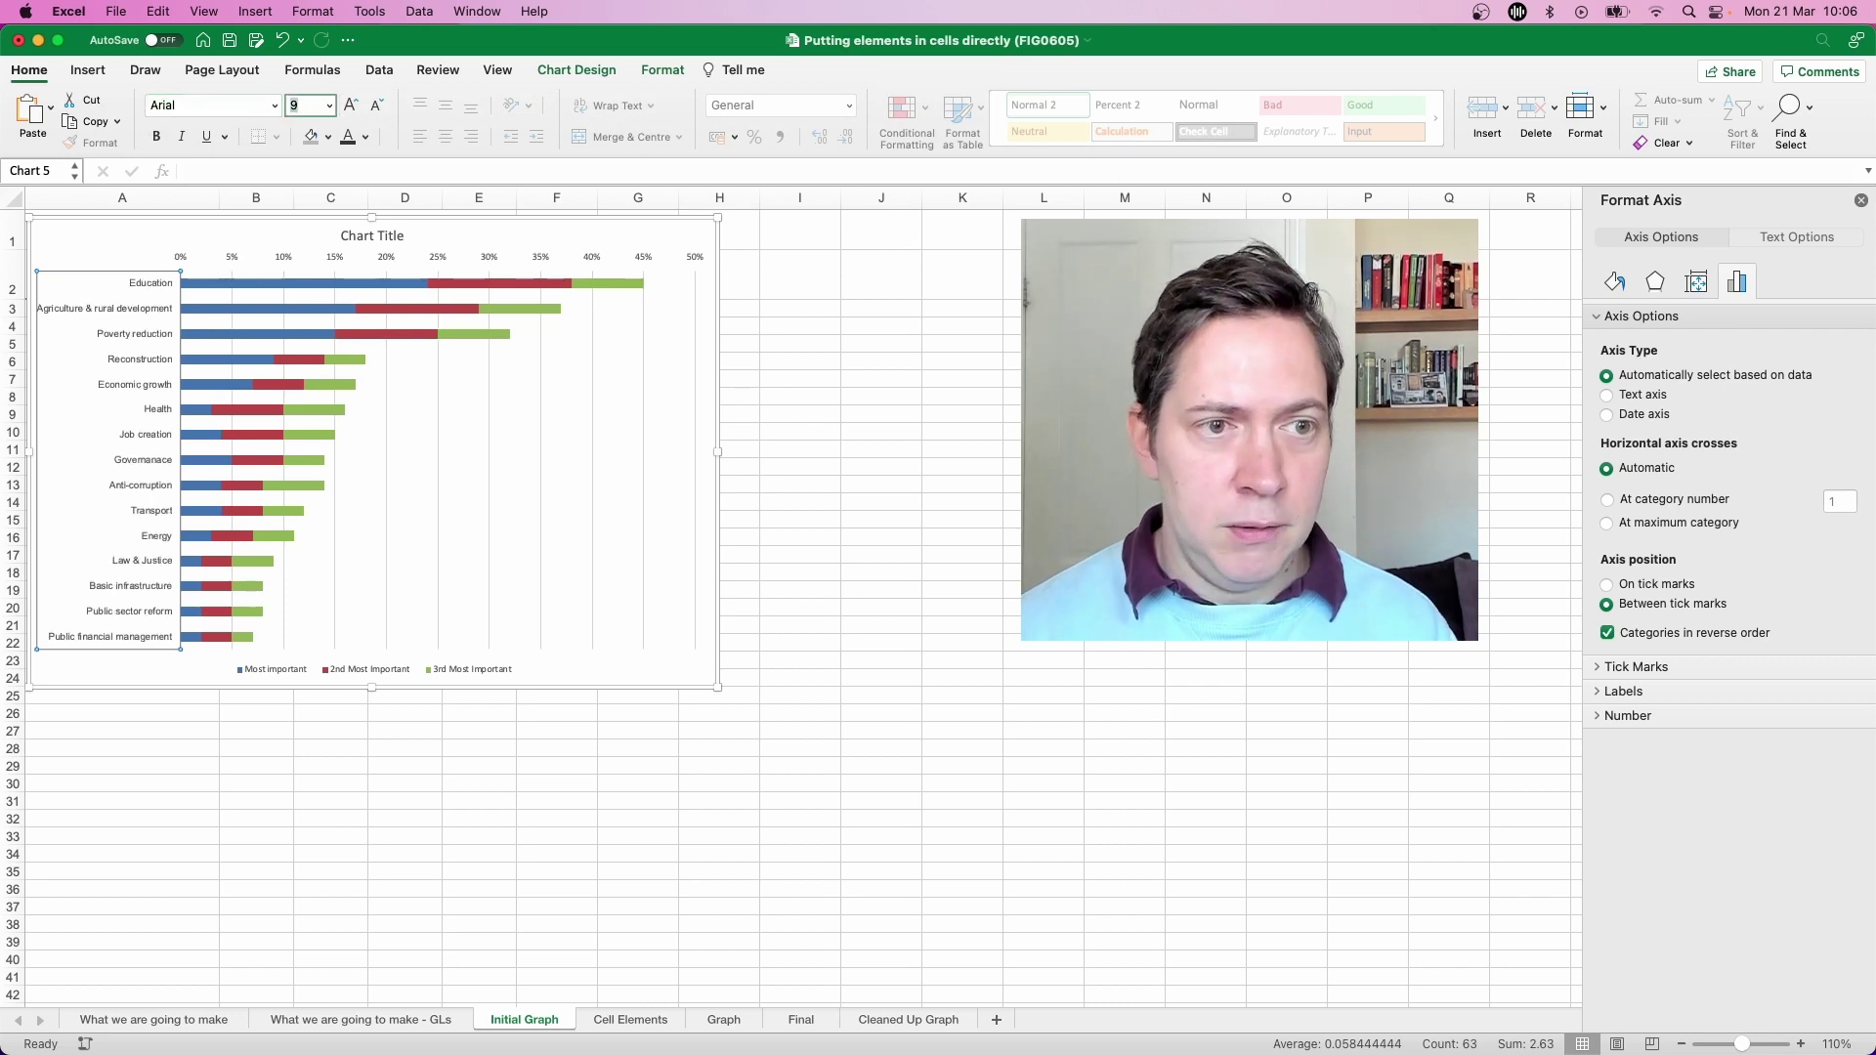
pyautogui.write('12')
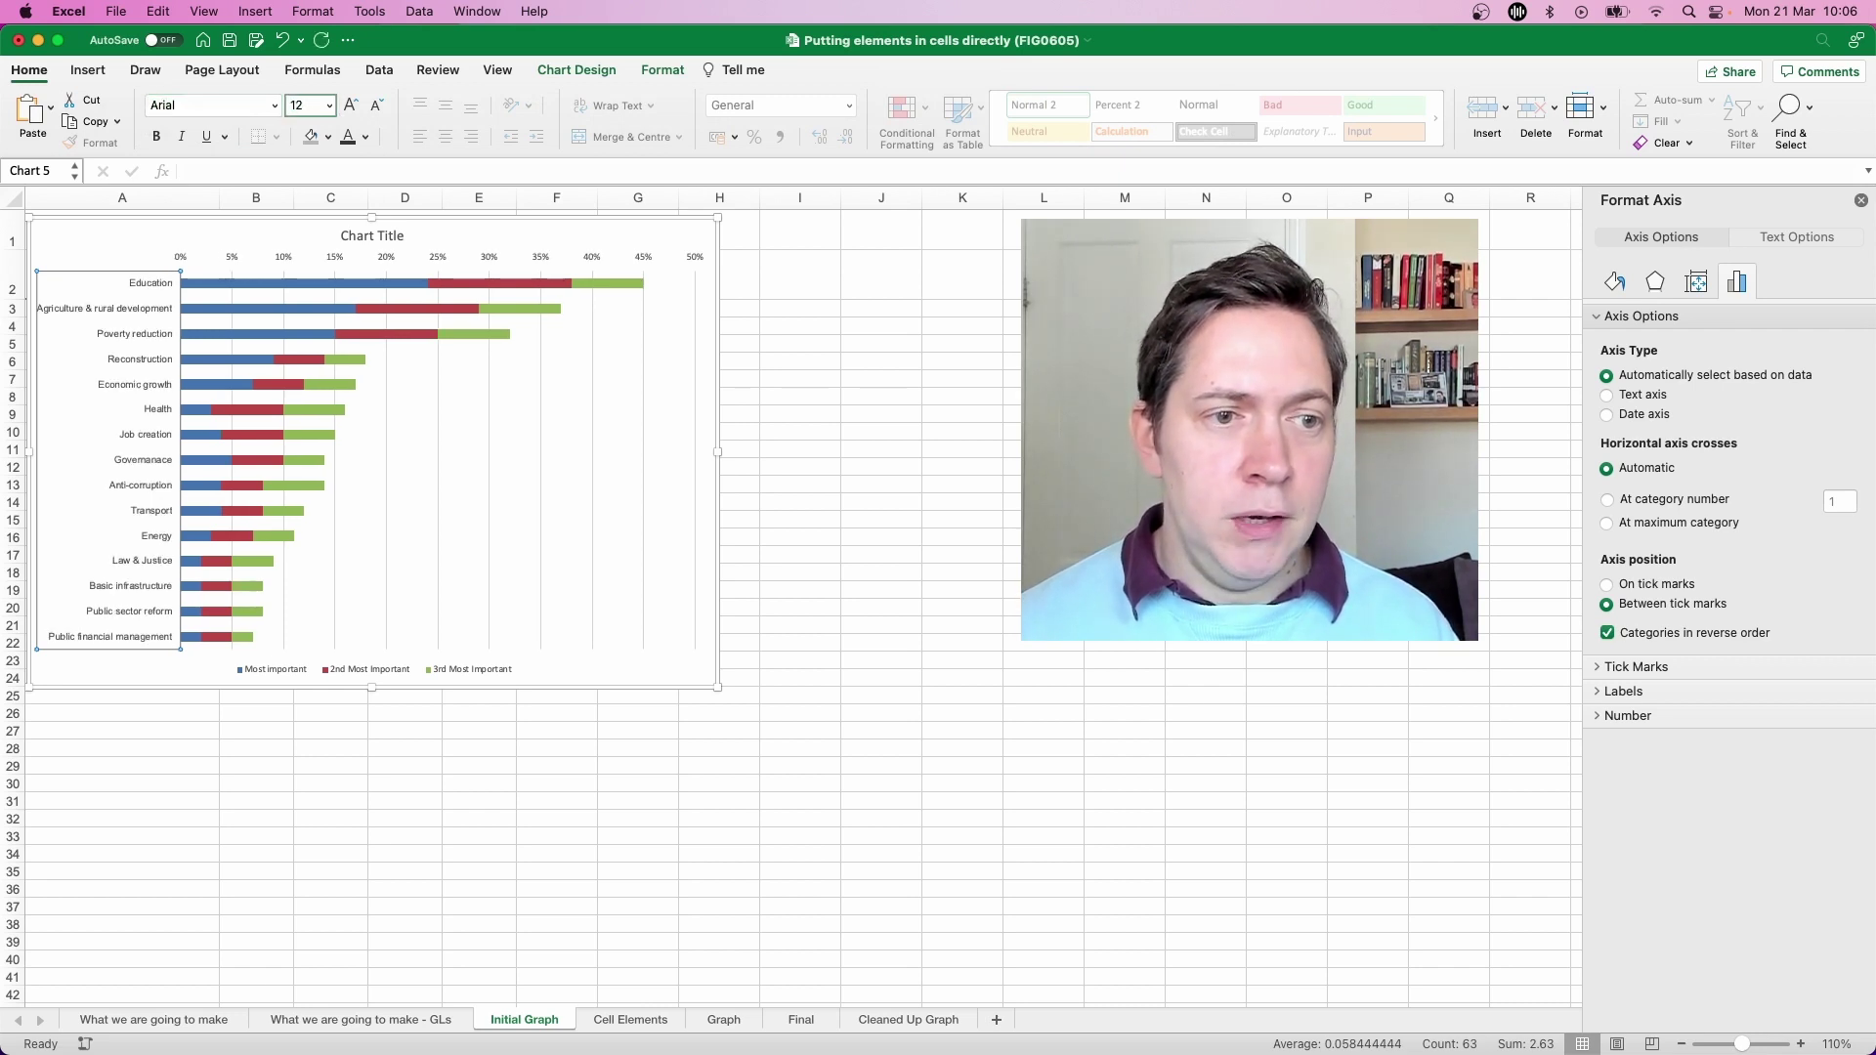
pyautogui.press('Return')
# Set the horizontal percentage axis labels to Arial, size 12
pyautogui.click(459, 256)
pyautogui.click(207, 104)
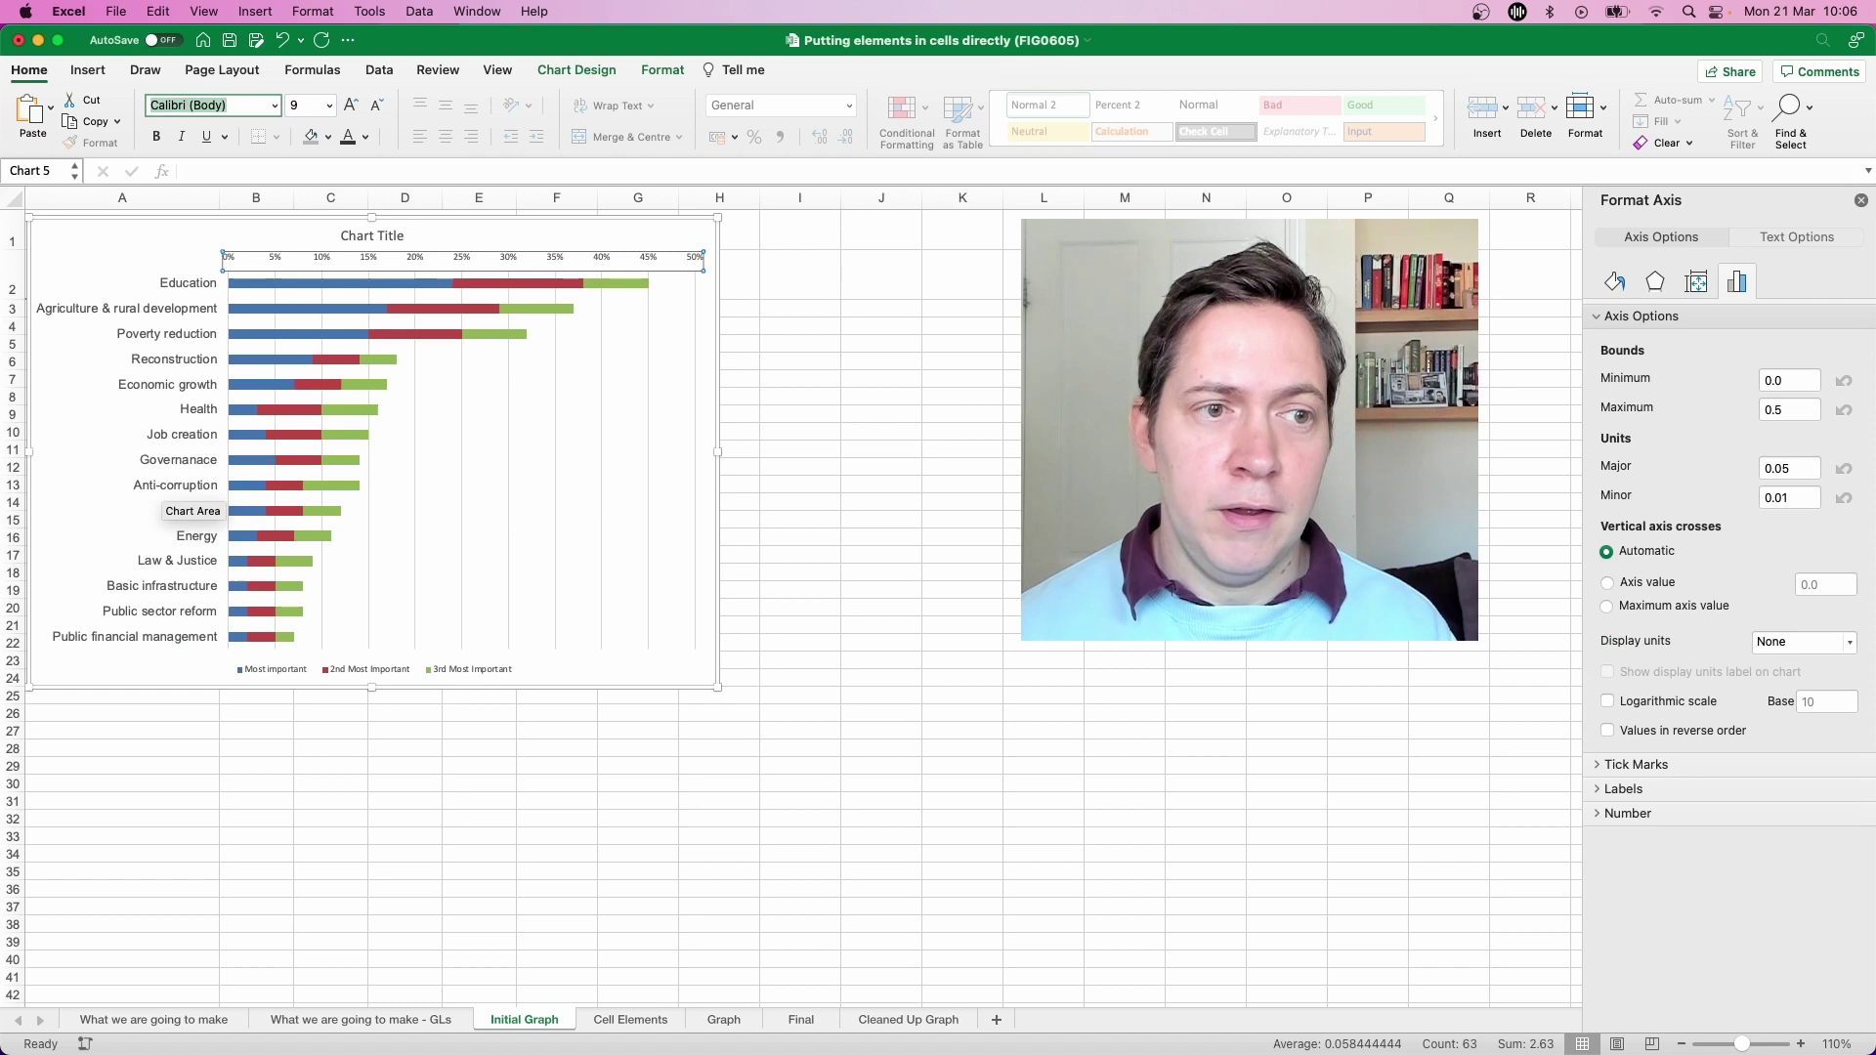
pyautogui.write('AArial')
pyautogui.press('Tab')
pyautogui.write('12')
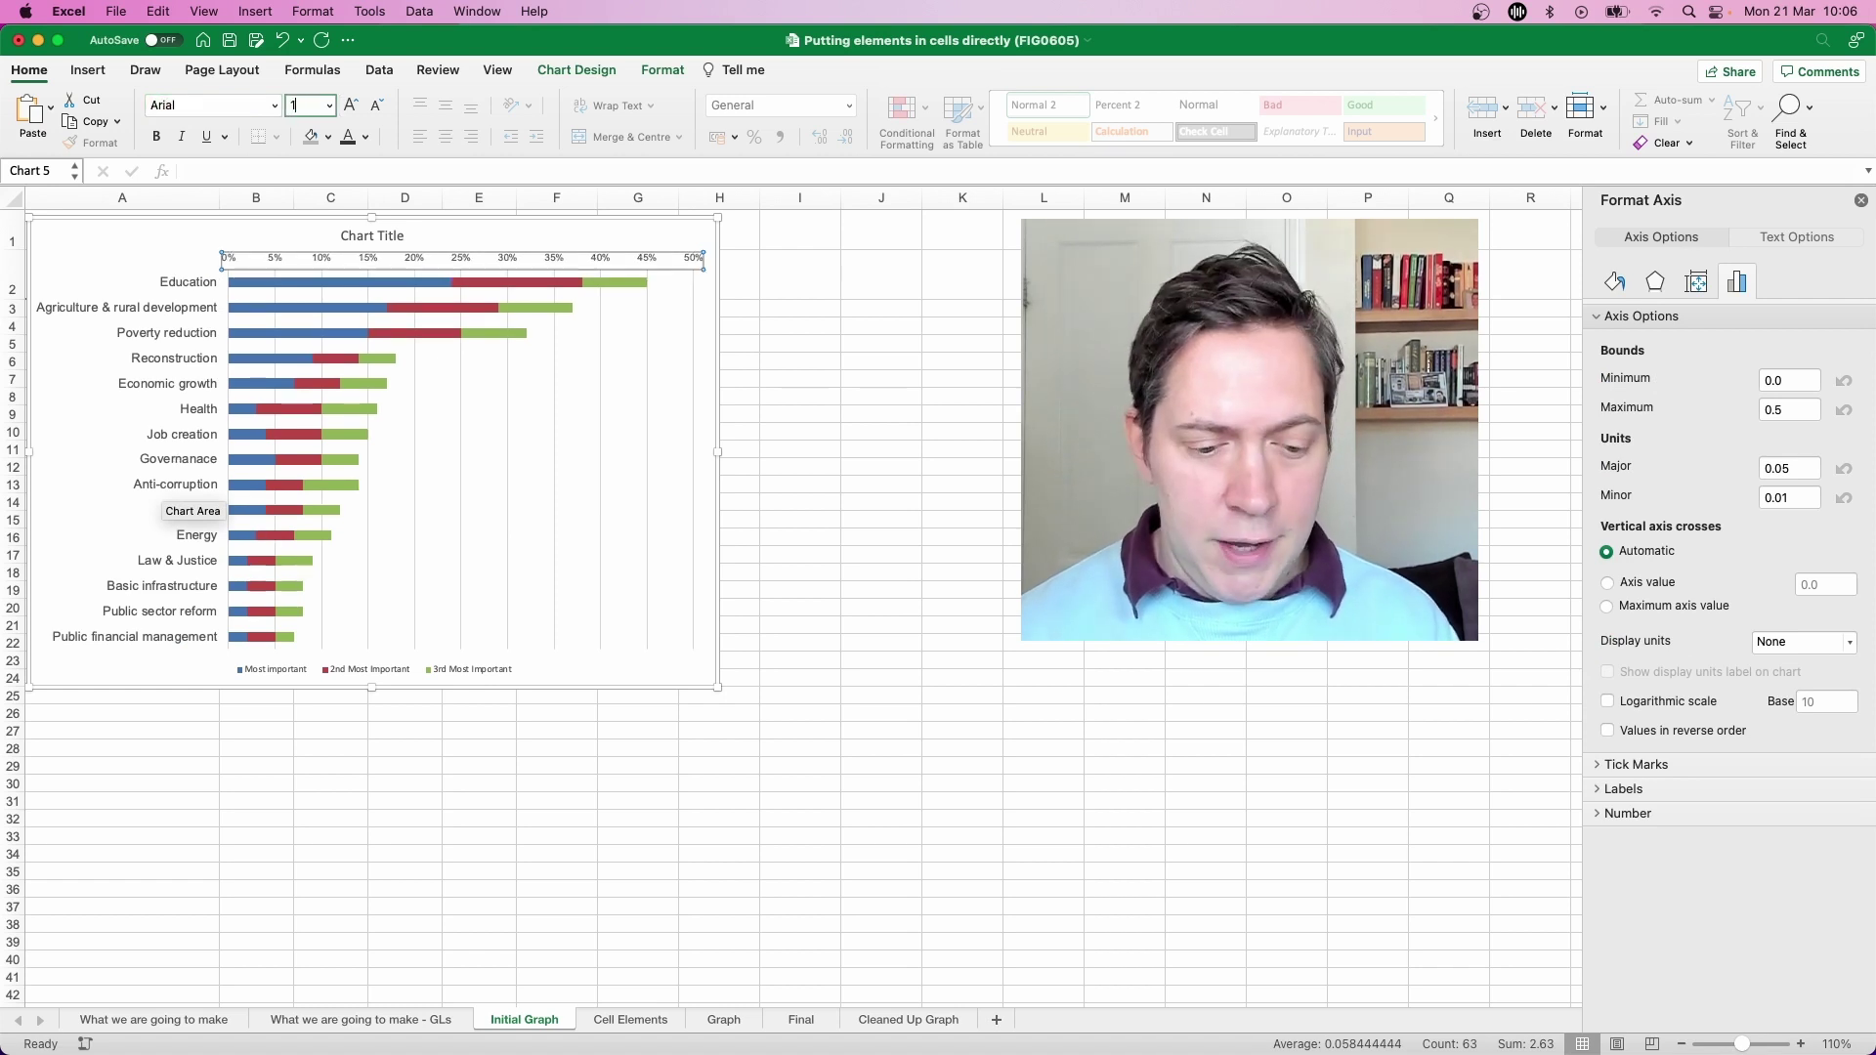
pyautogui.press('Return')
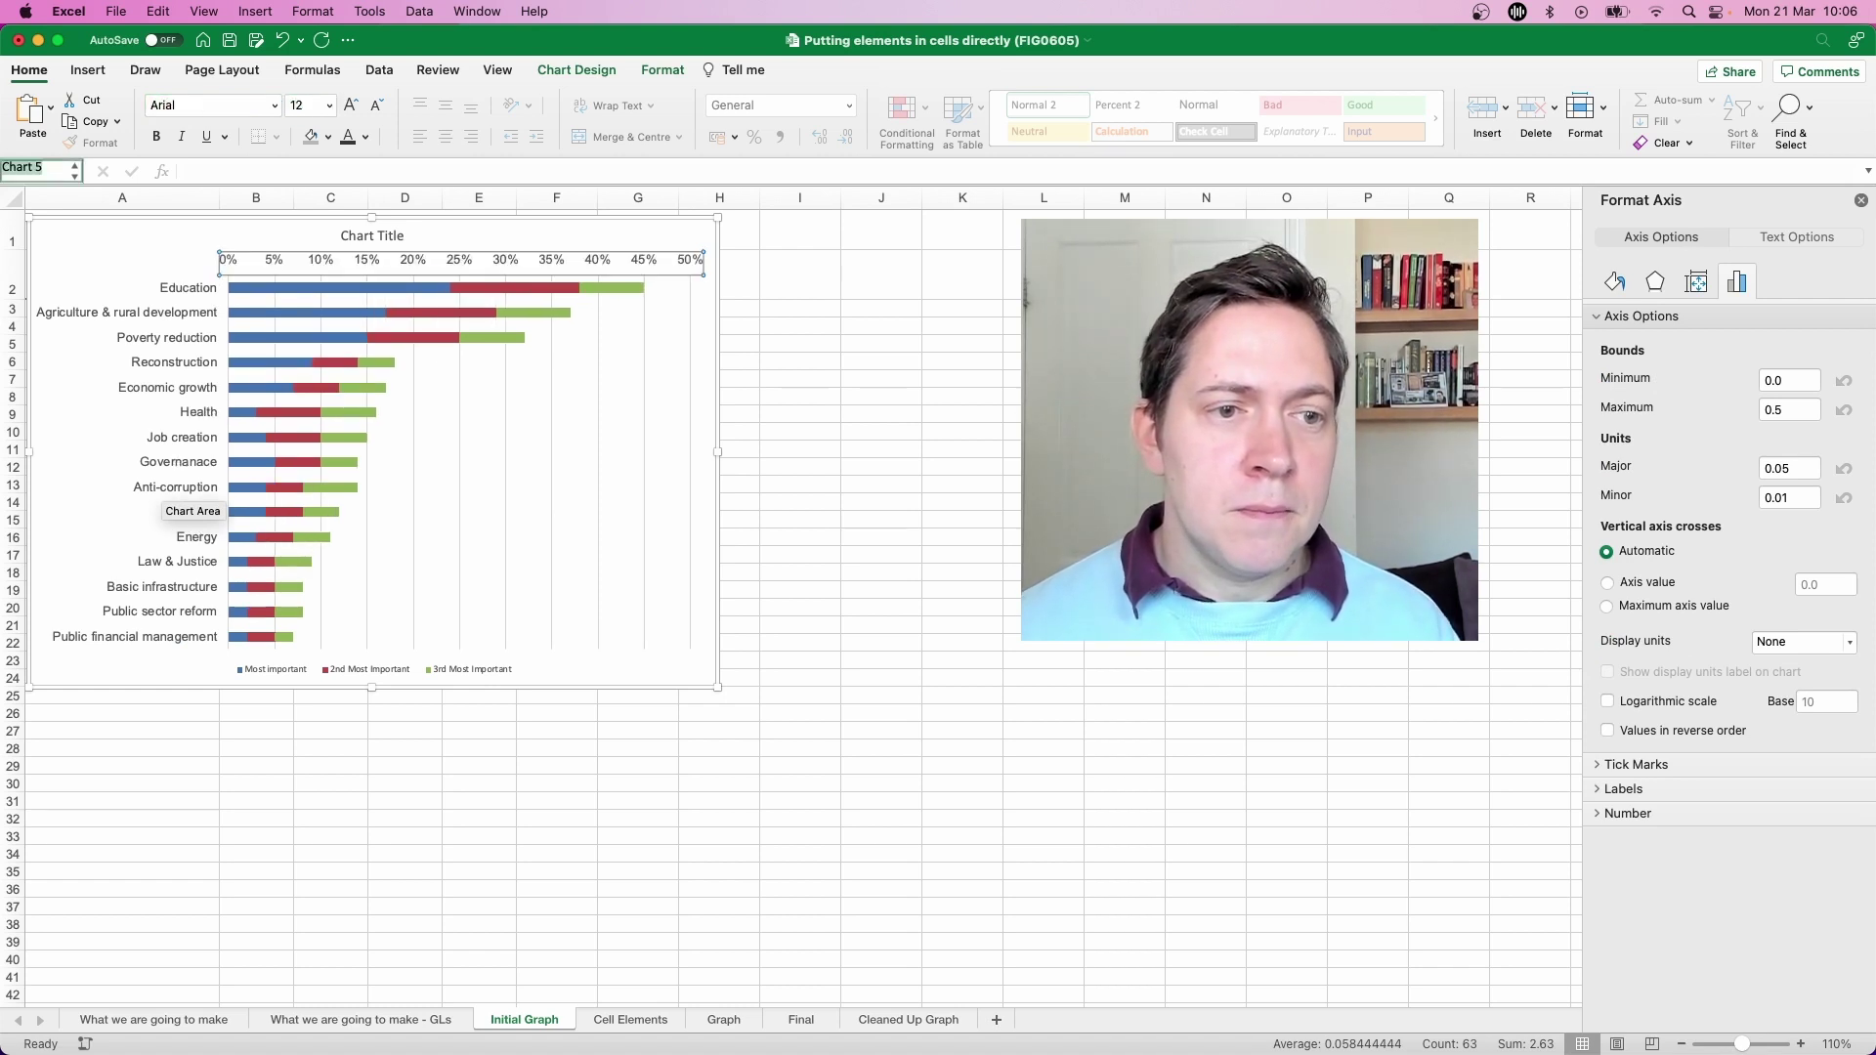
# Move the chart below the heading in A1 and copy that heading's text into the chart title
pyautogui.moveTo(161, 493); pyautogui.dragTo(161, 540)
pyautogui.click(269, 230)
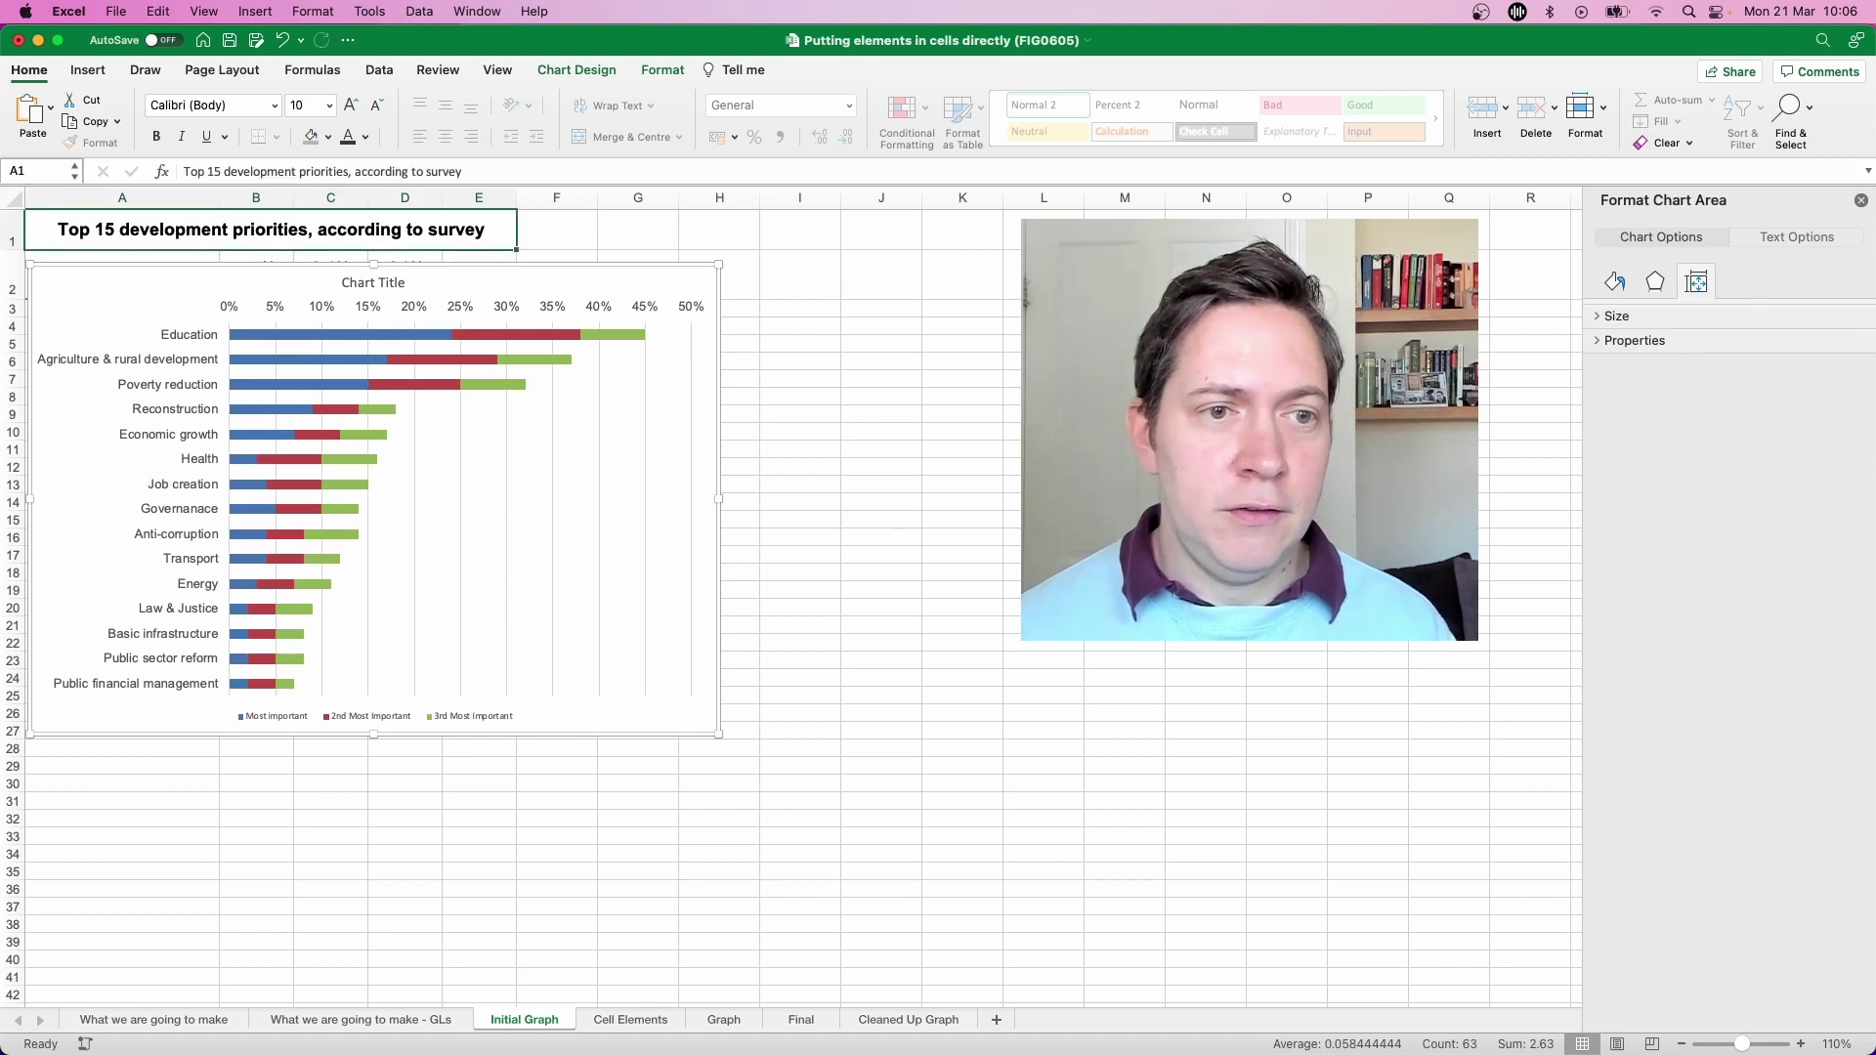
pyautogui.click(462, 171)
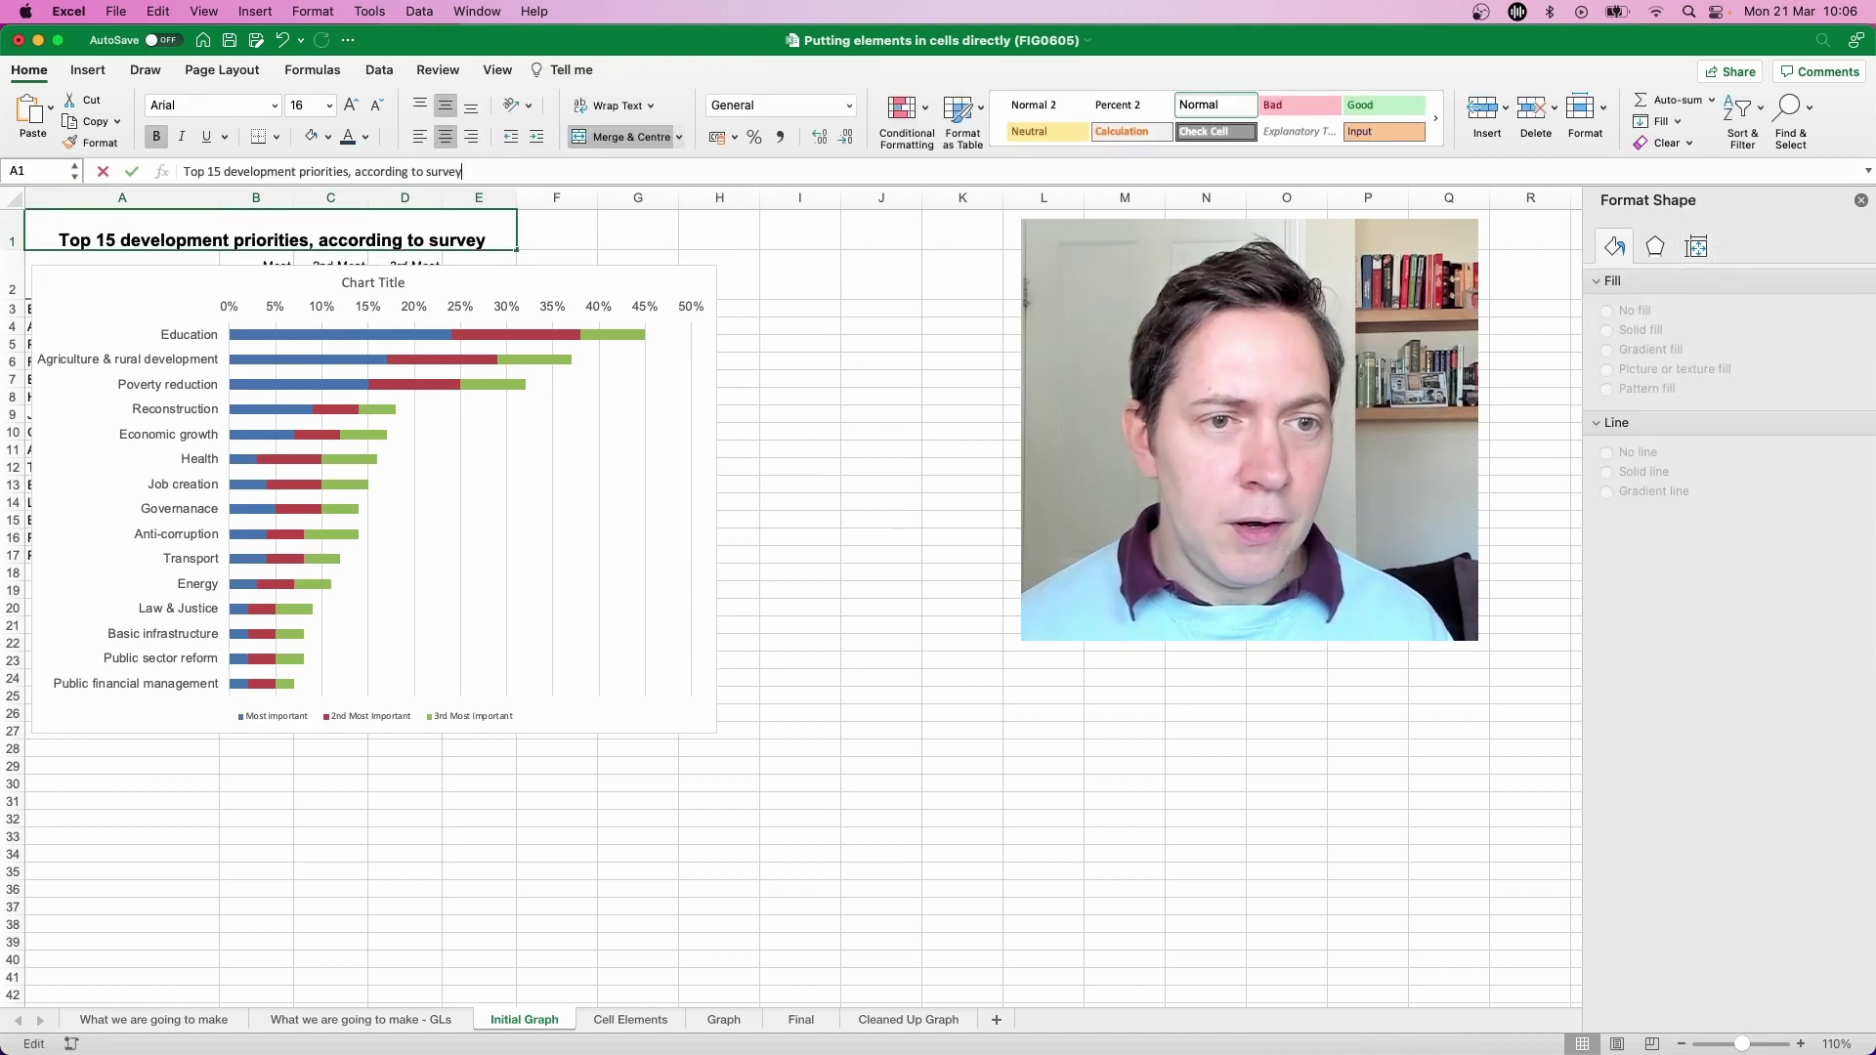
pyautogui.press('super+a')
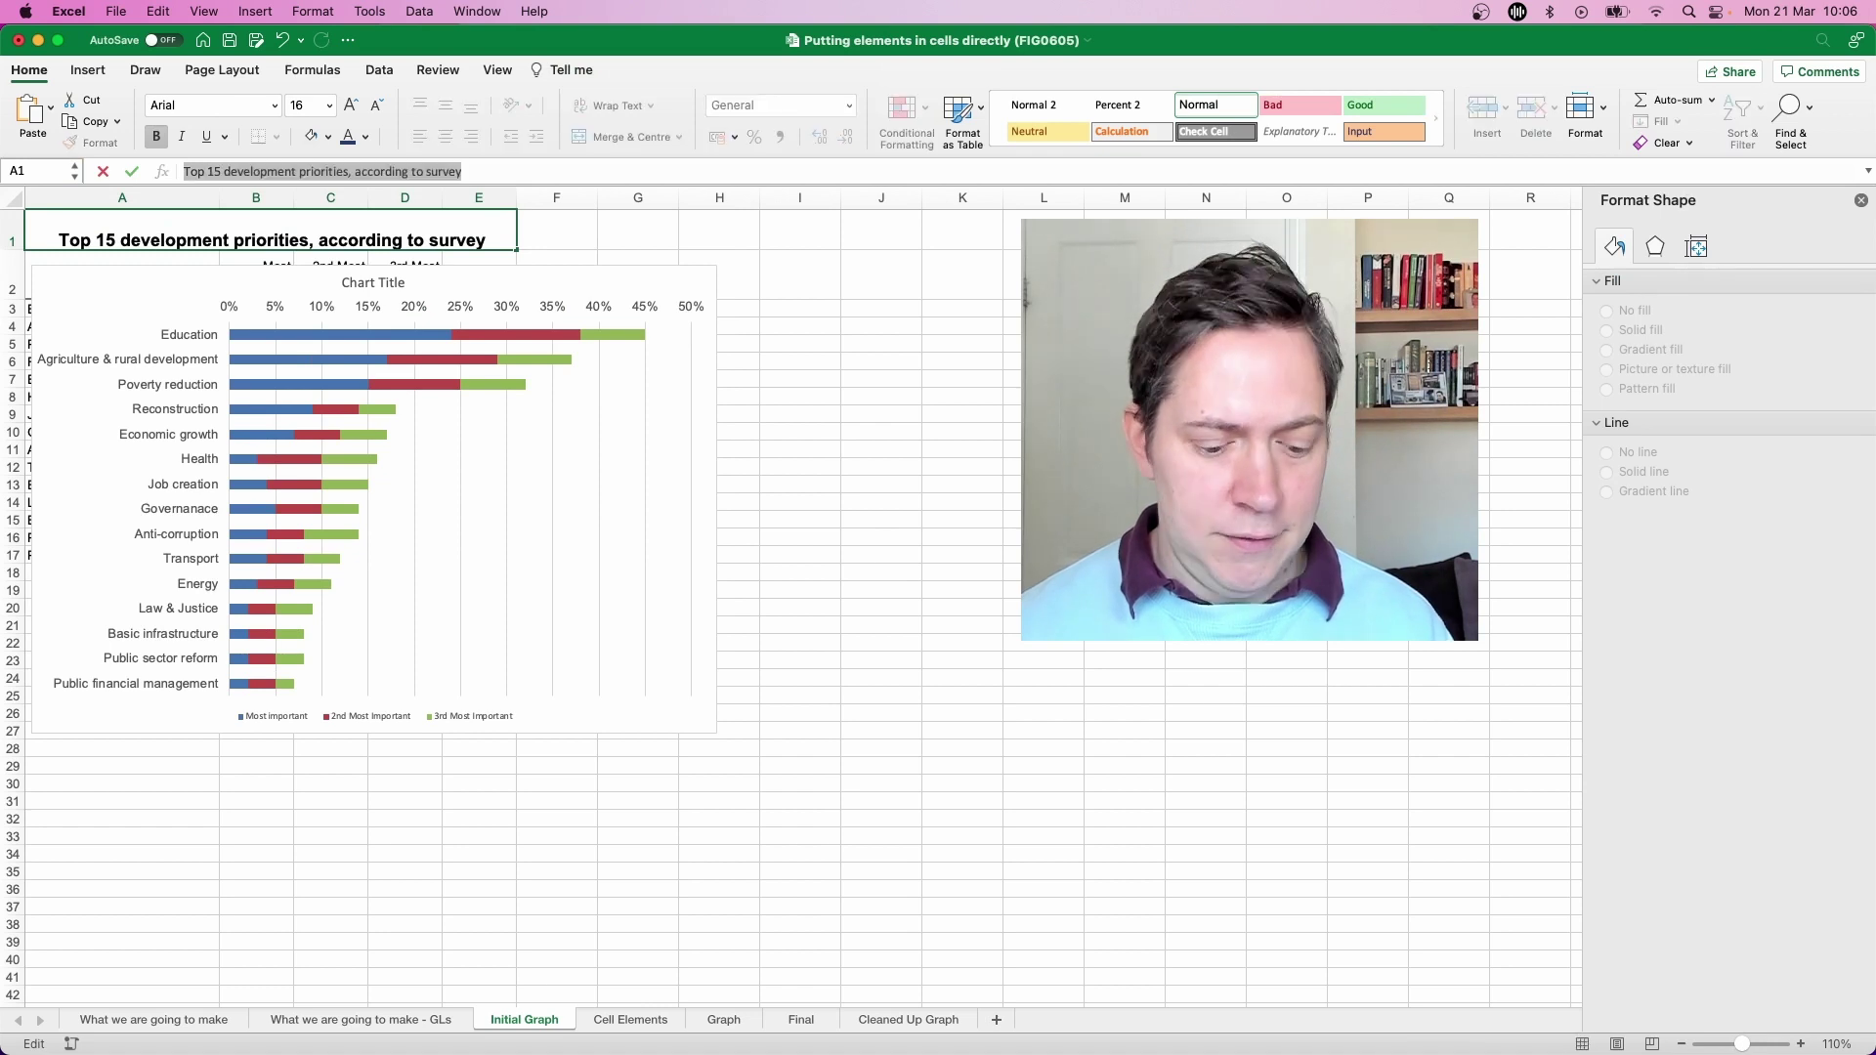
pyautogui.press('super+c')
pyautogui.click(373, 282)
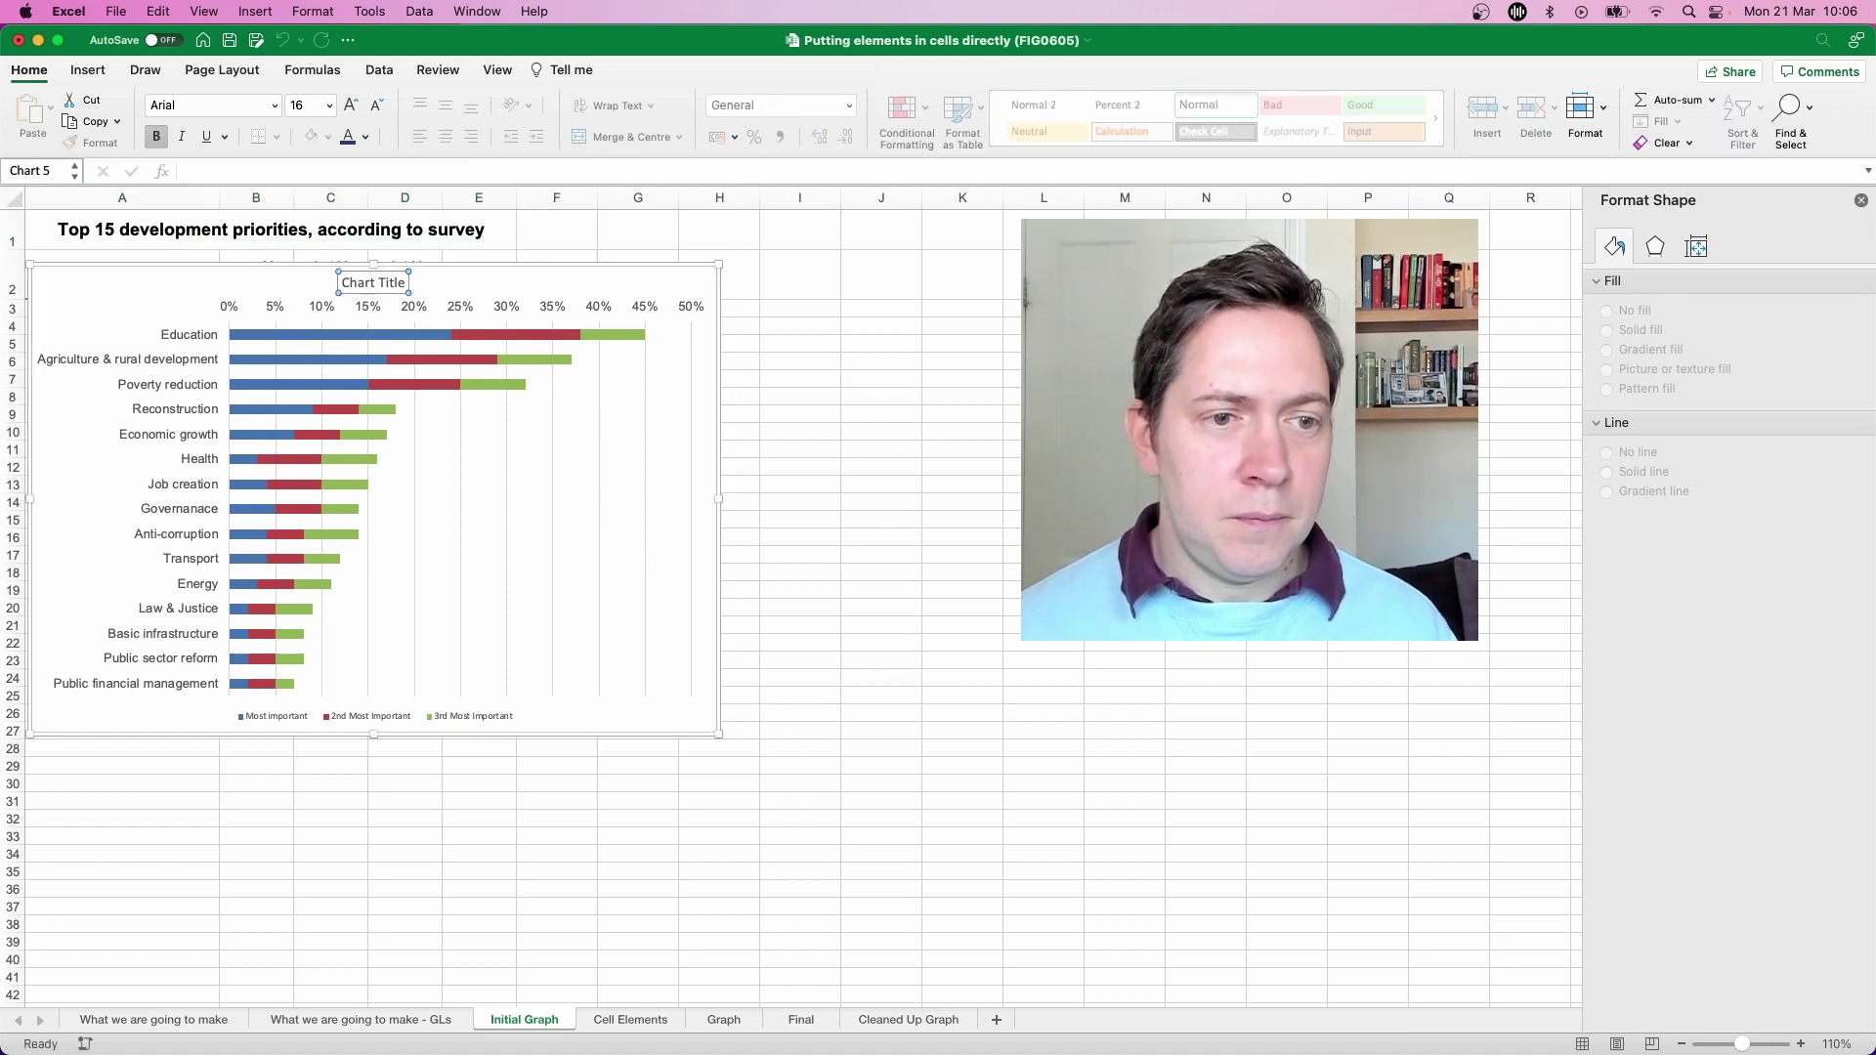
pyautogui.press('super+v')
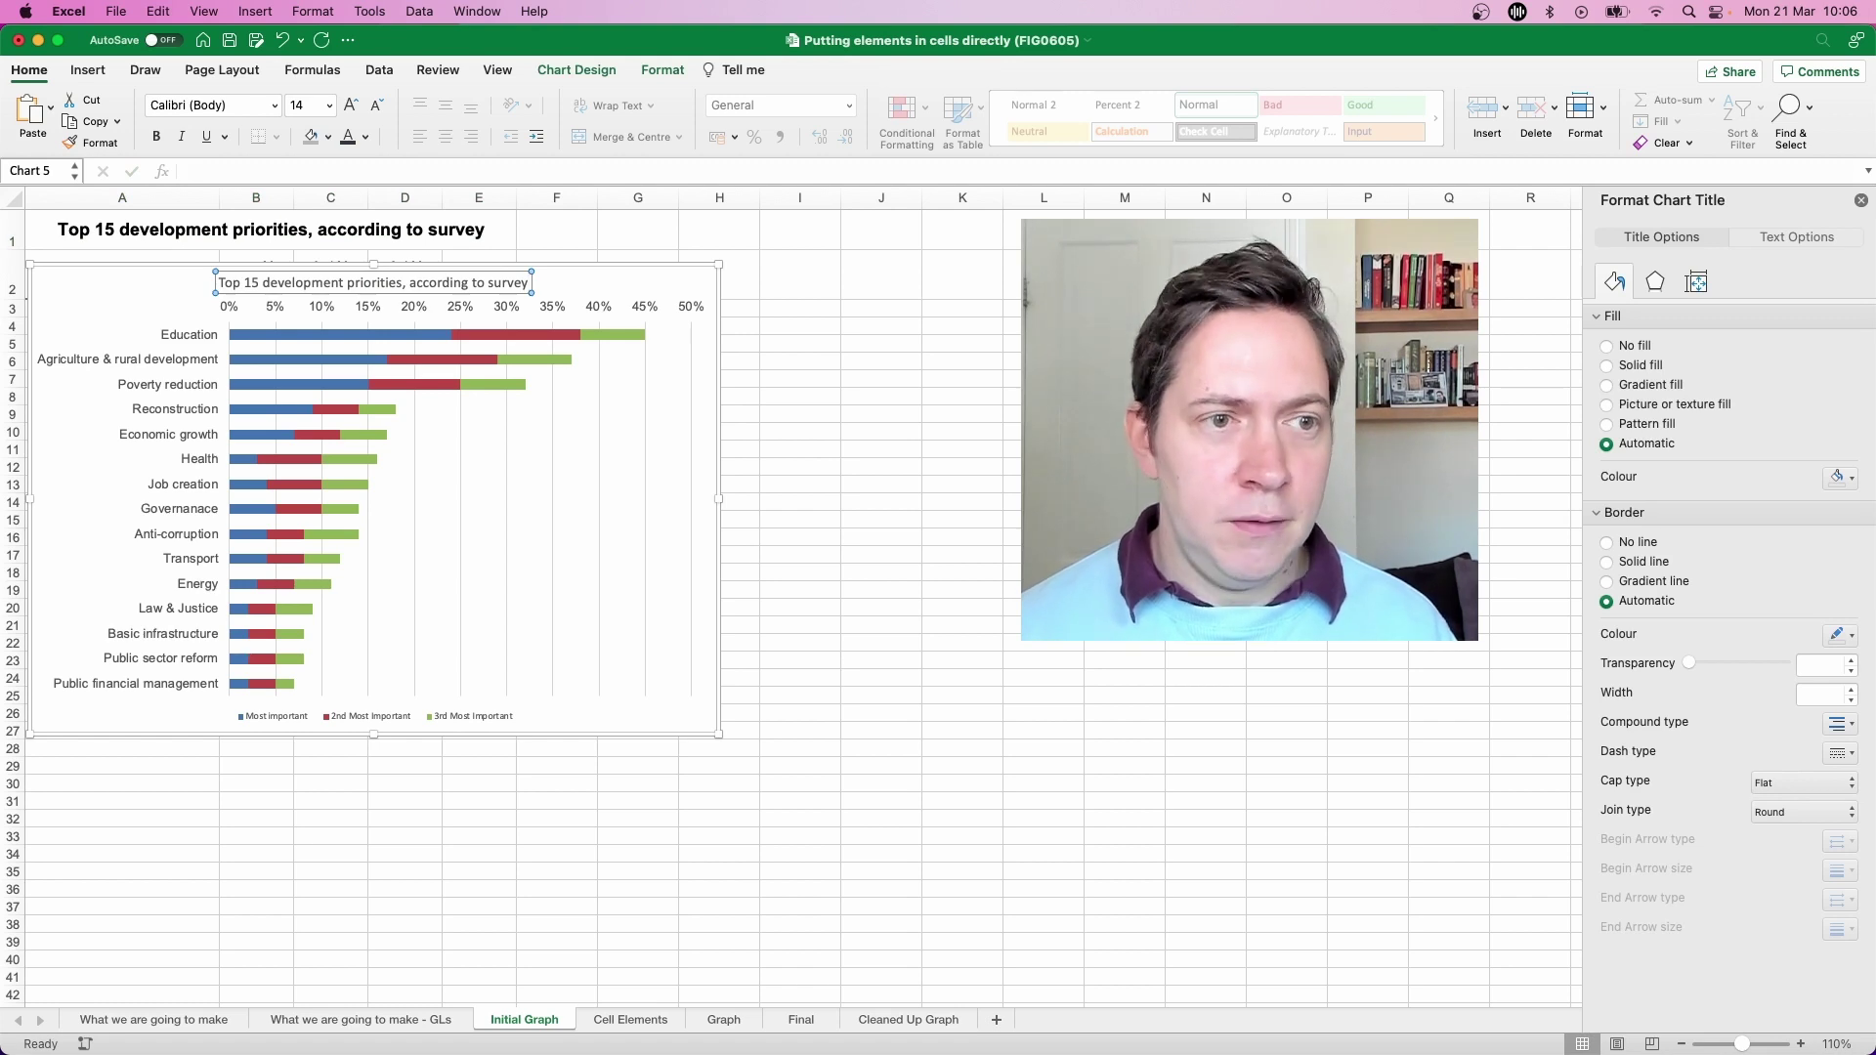
# Set the chart title font to Arial, size 20
pyautogui.click(207, 105)
pyautogui.write('Arial')
pyautogui.press('Tab')
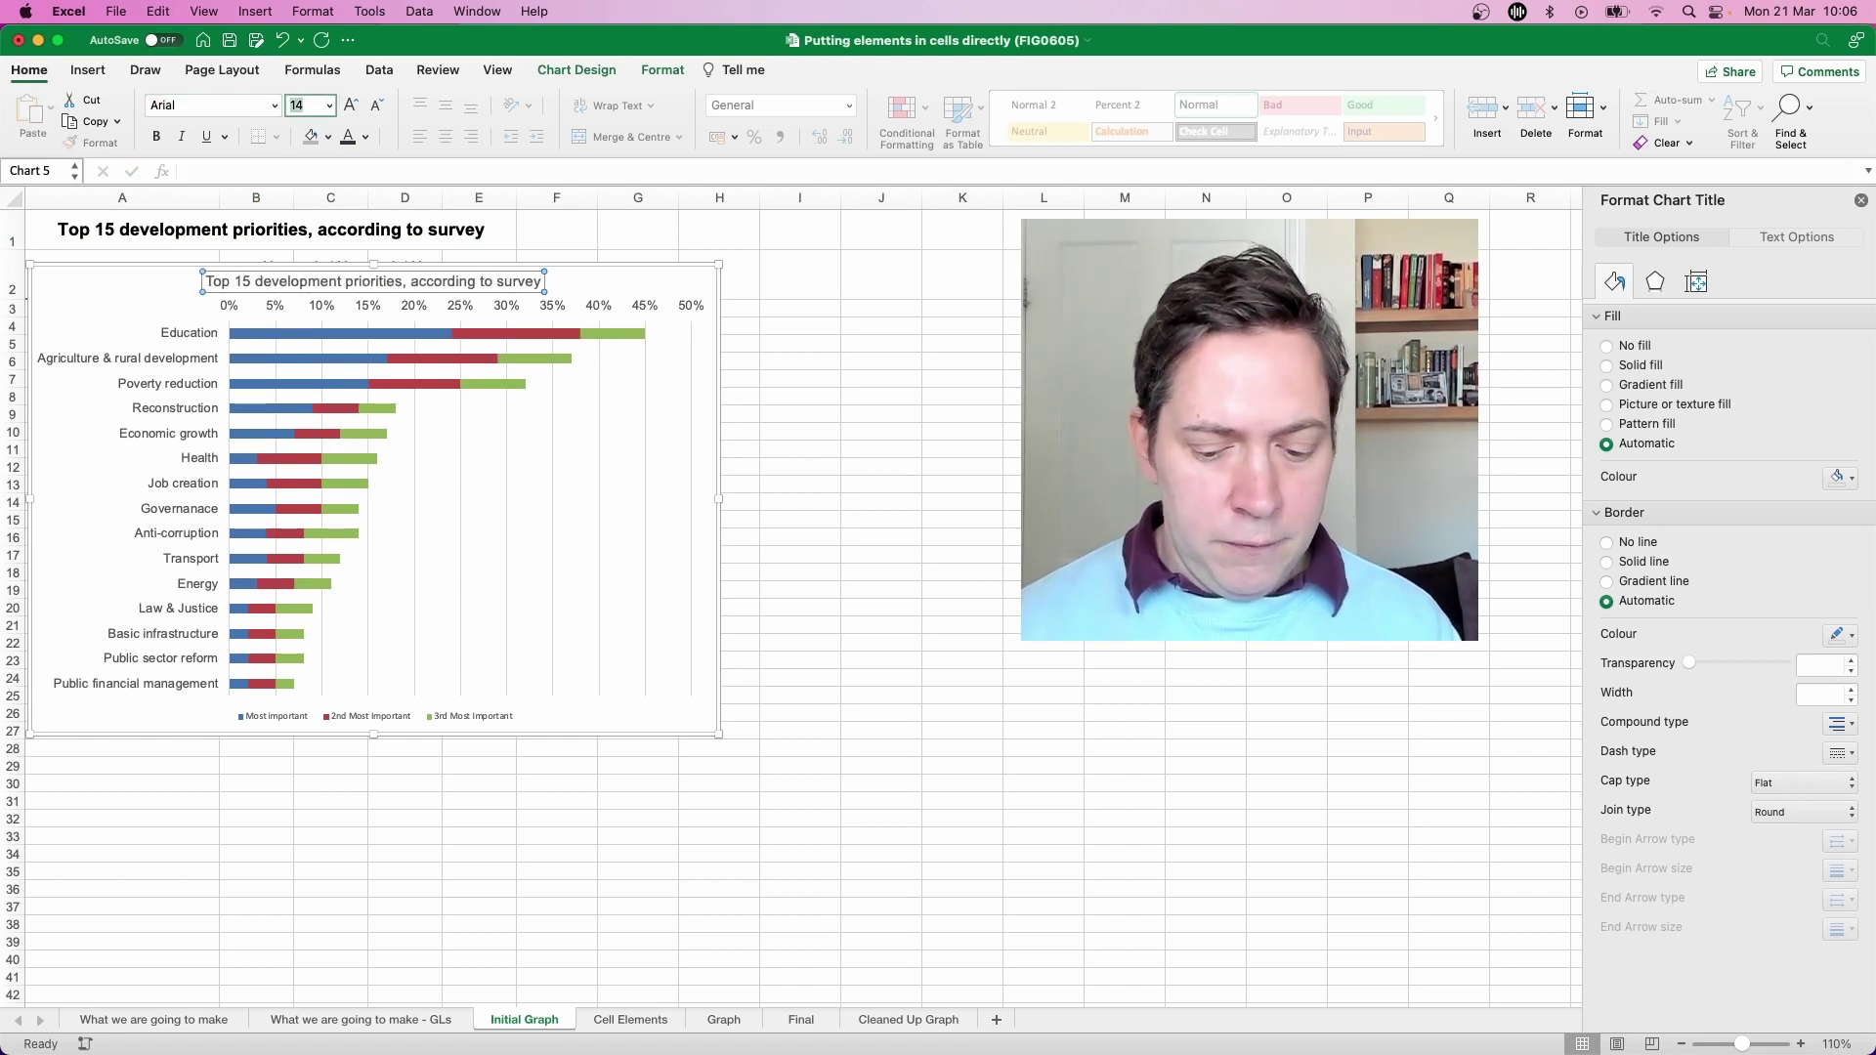
pyautogui.write('20')
pyautogui.press('Return')
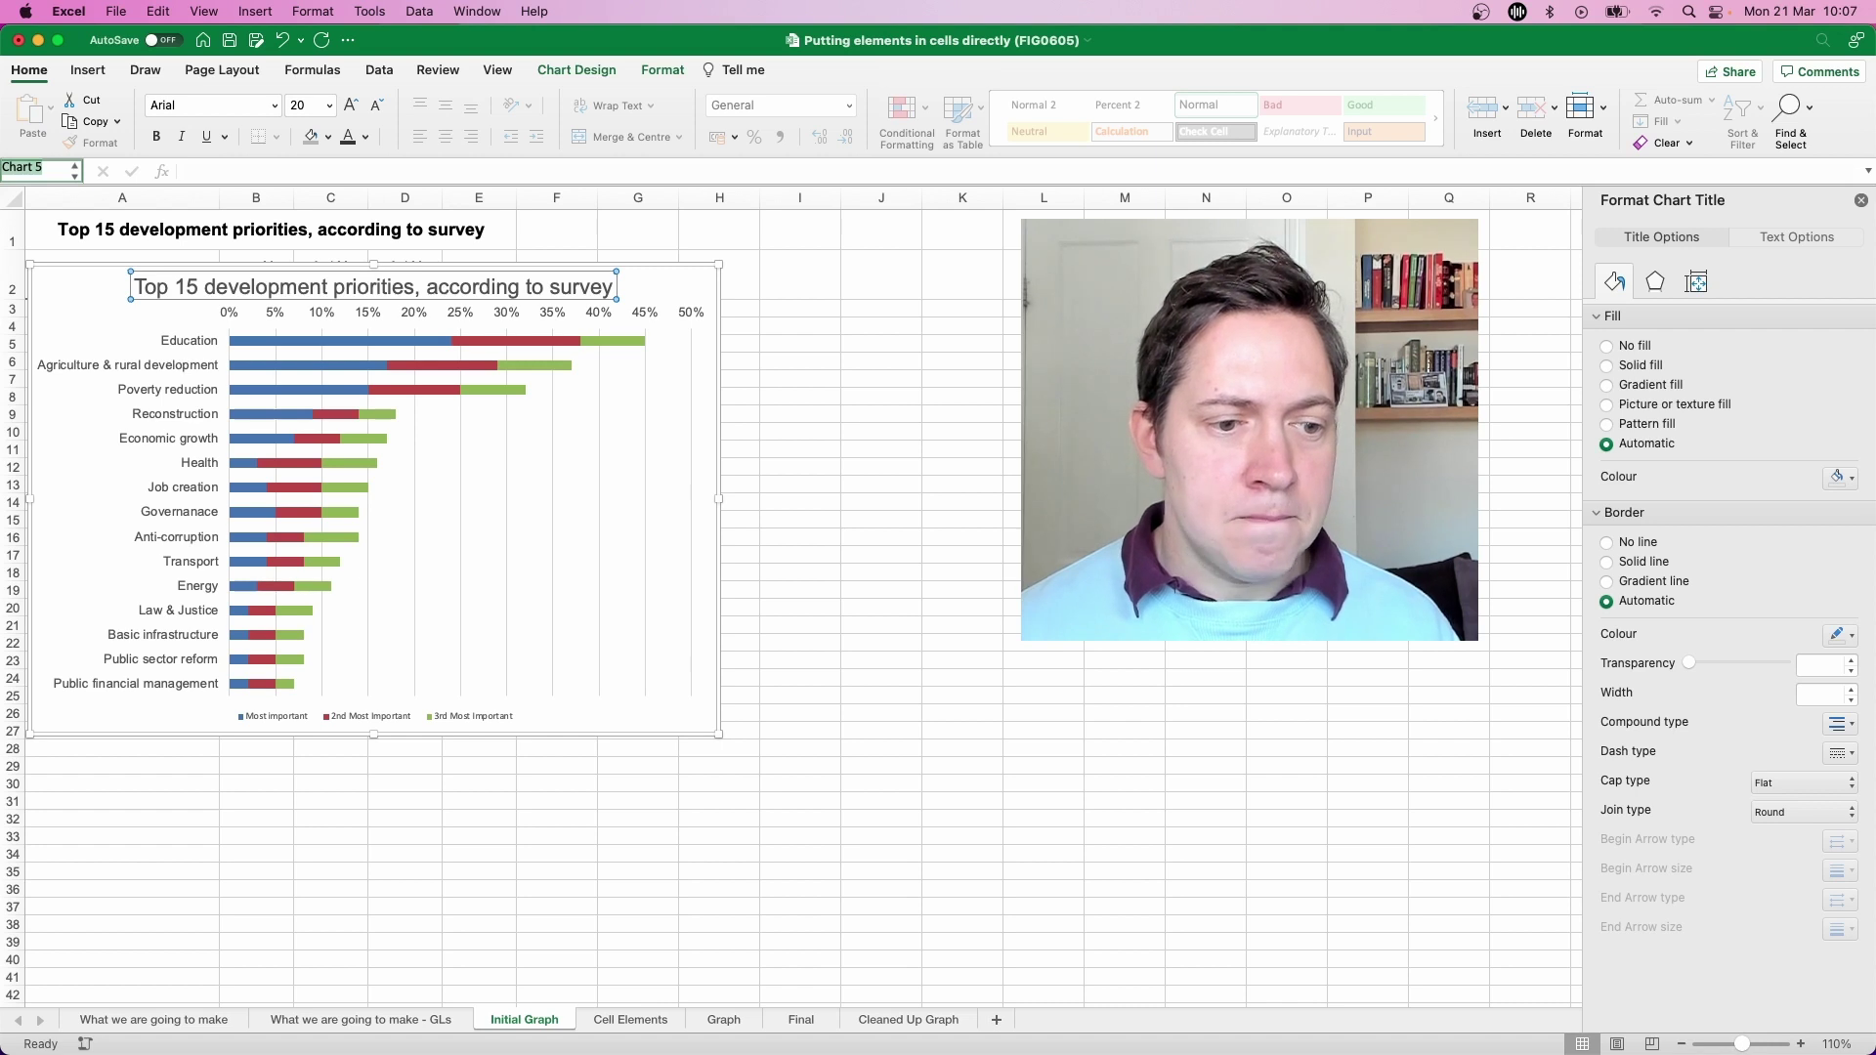
pyautogui.click(331, 820)
# Place the legend at the top of the chart and delete the vertical major gridlines
pyautogui.click(374, 716)
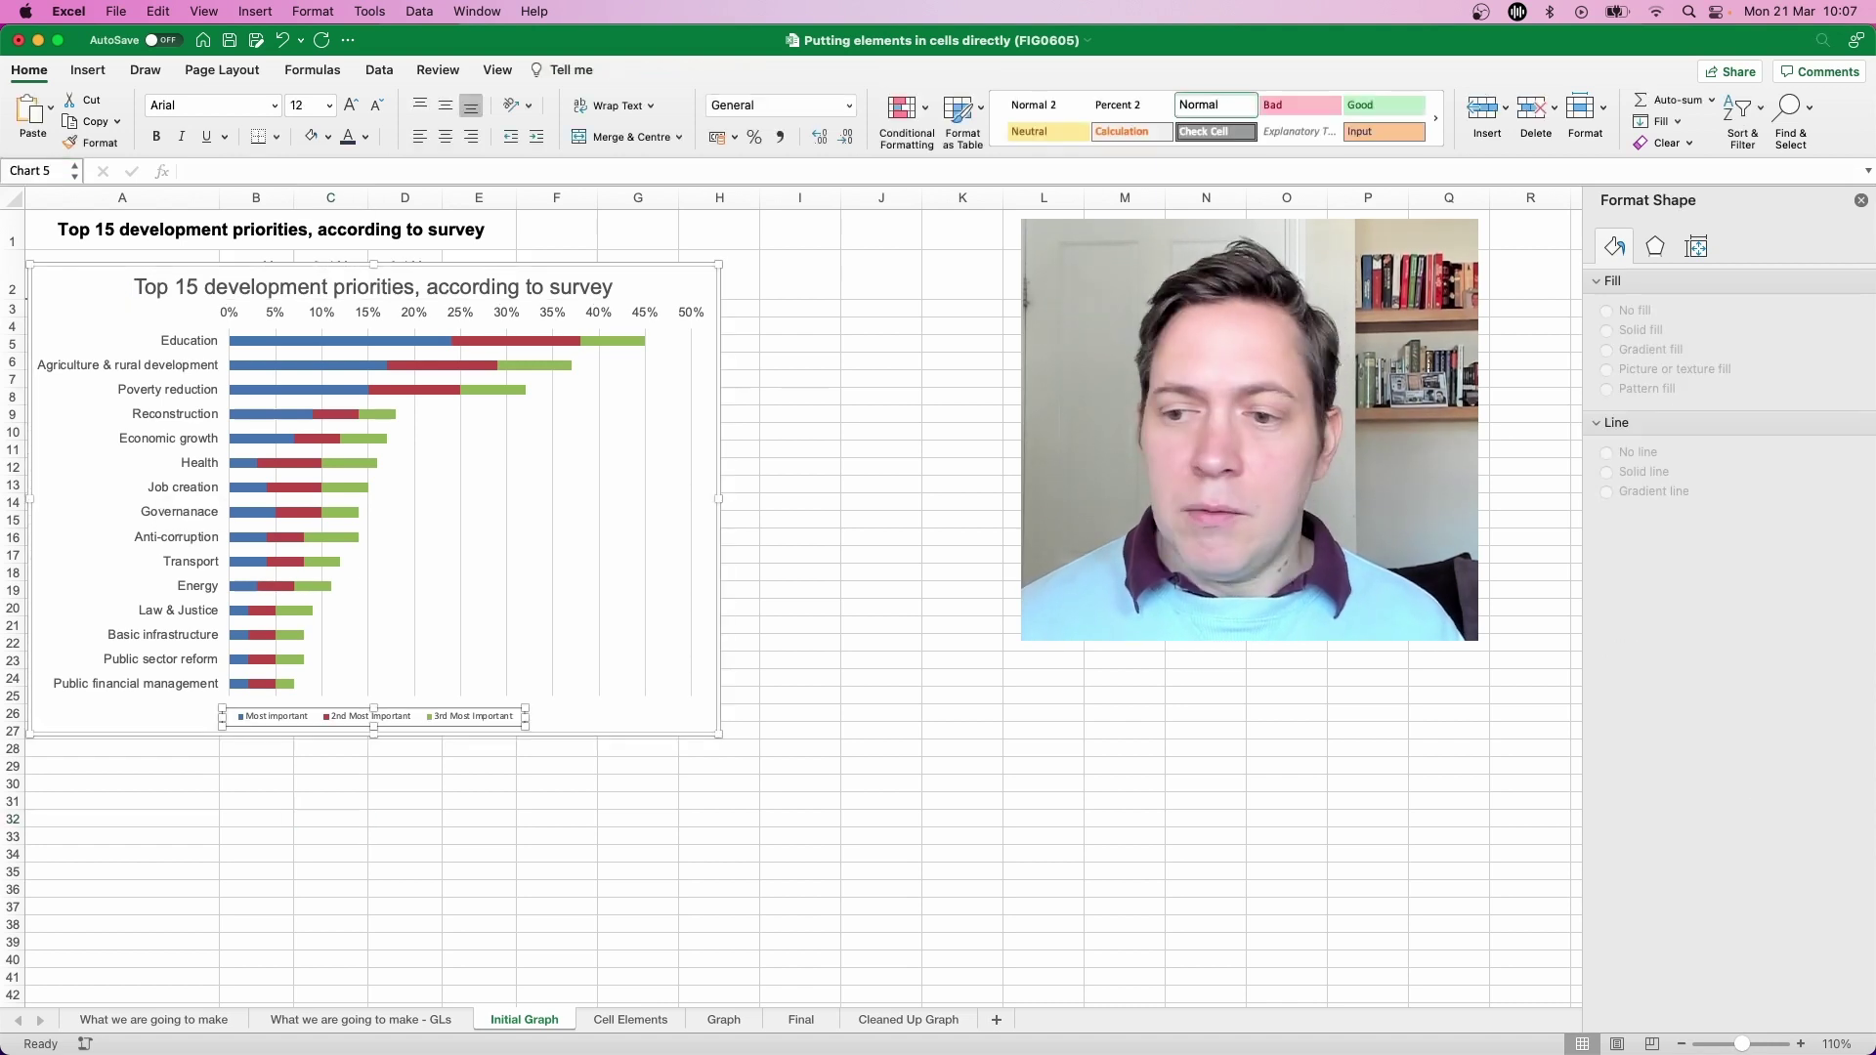
pyautogui.click(1606, 376)
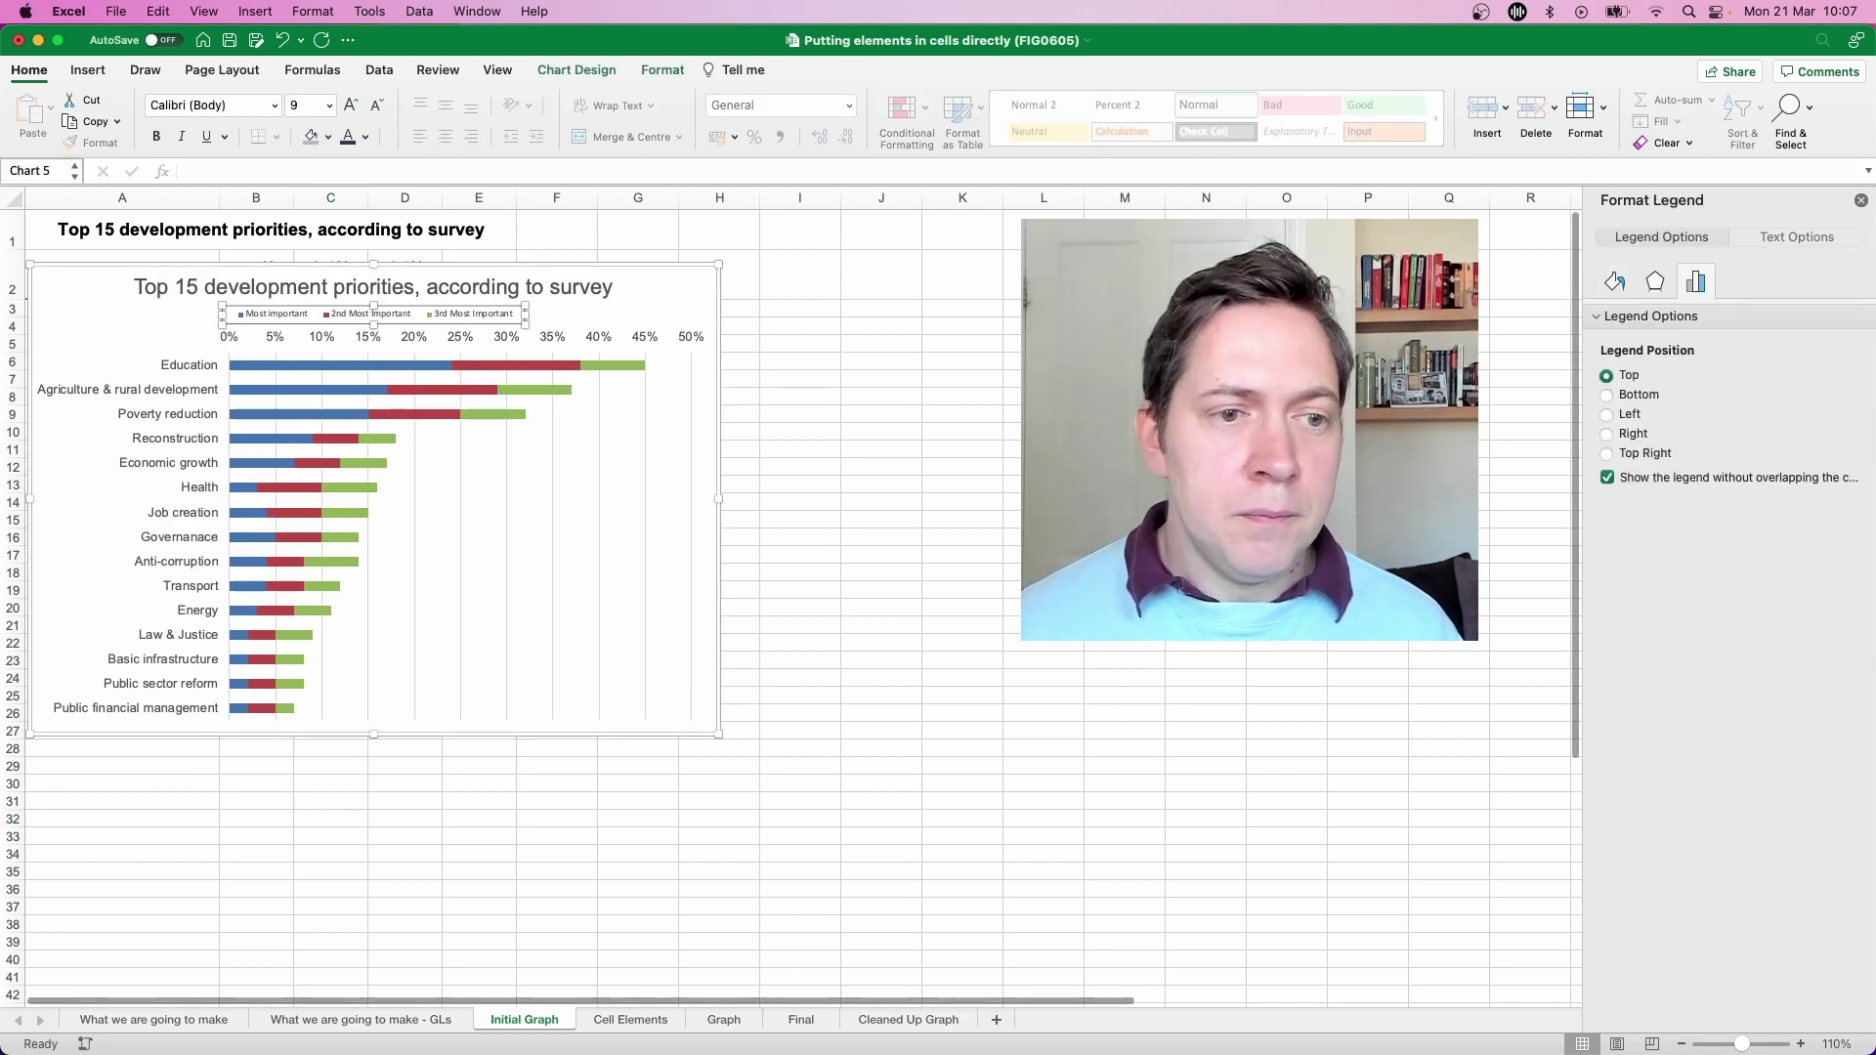
pyautogui.click(506, 536)
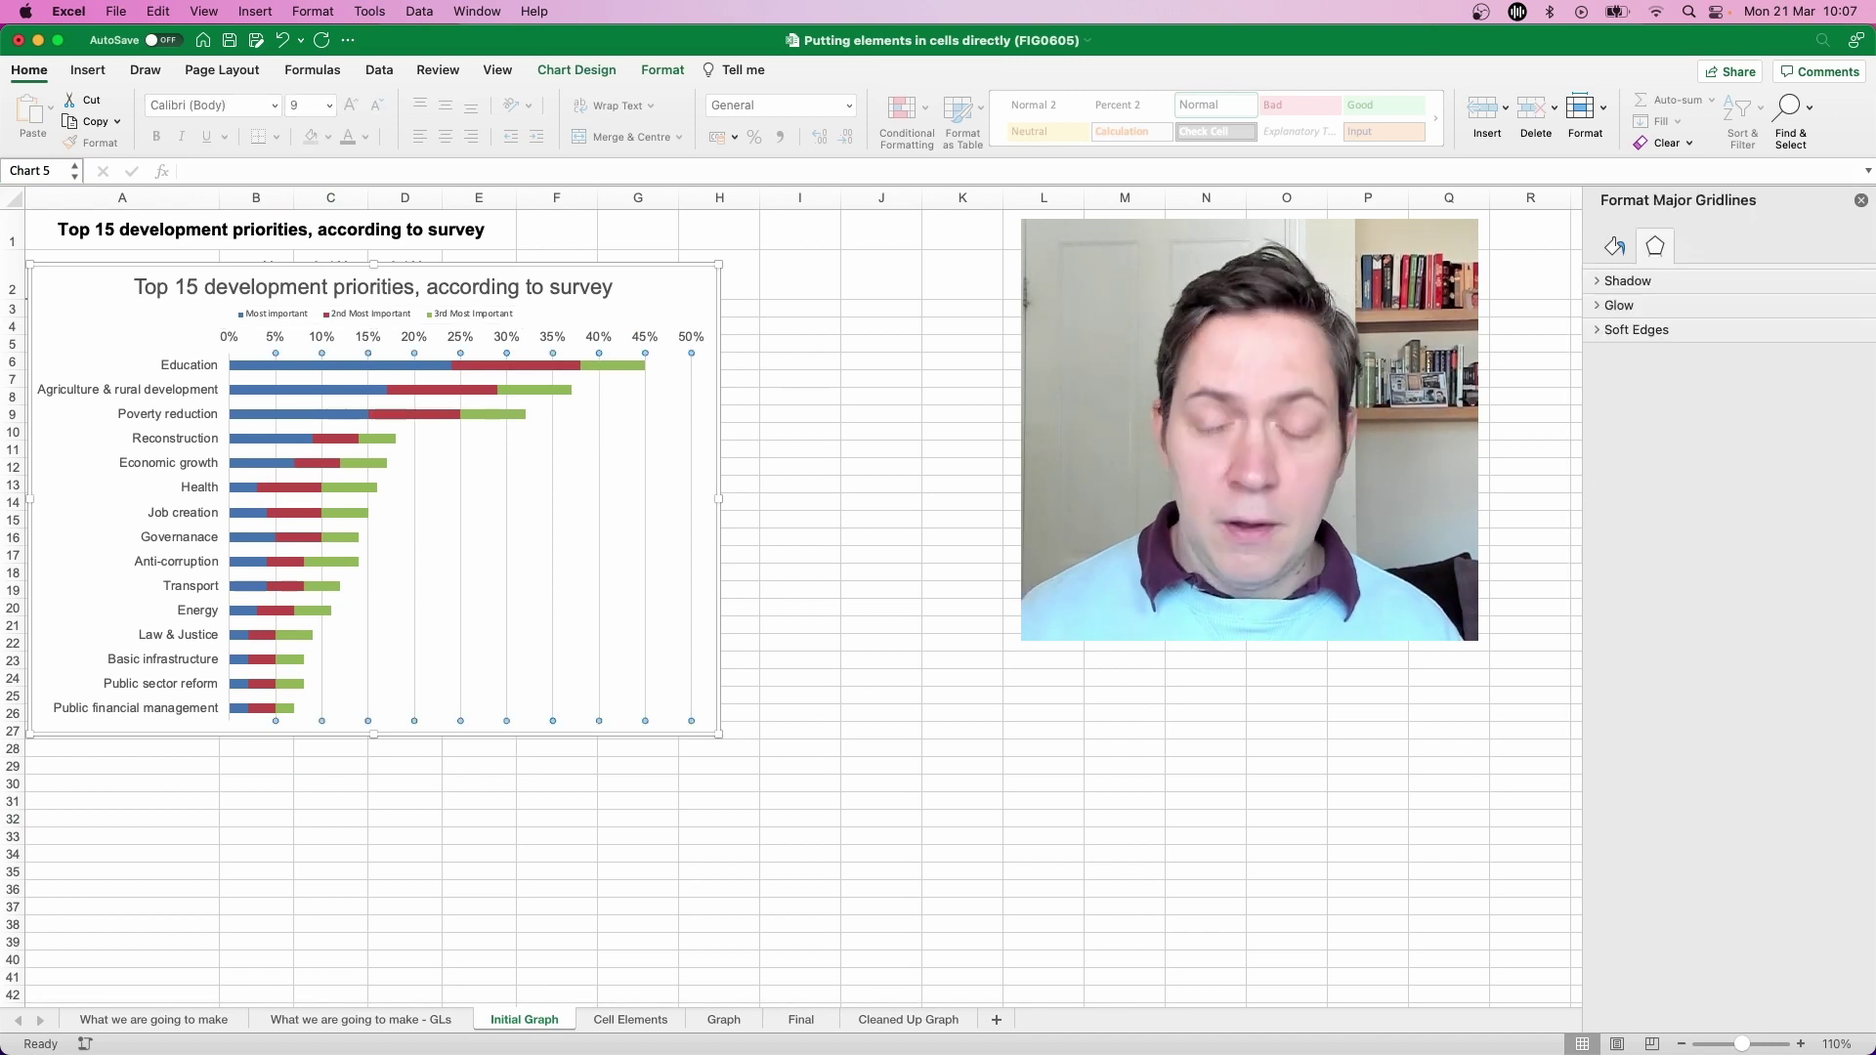
pyautogui.press('Delete')
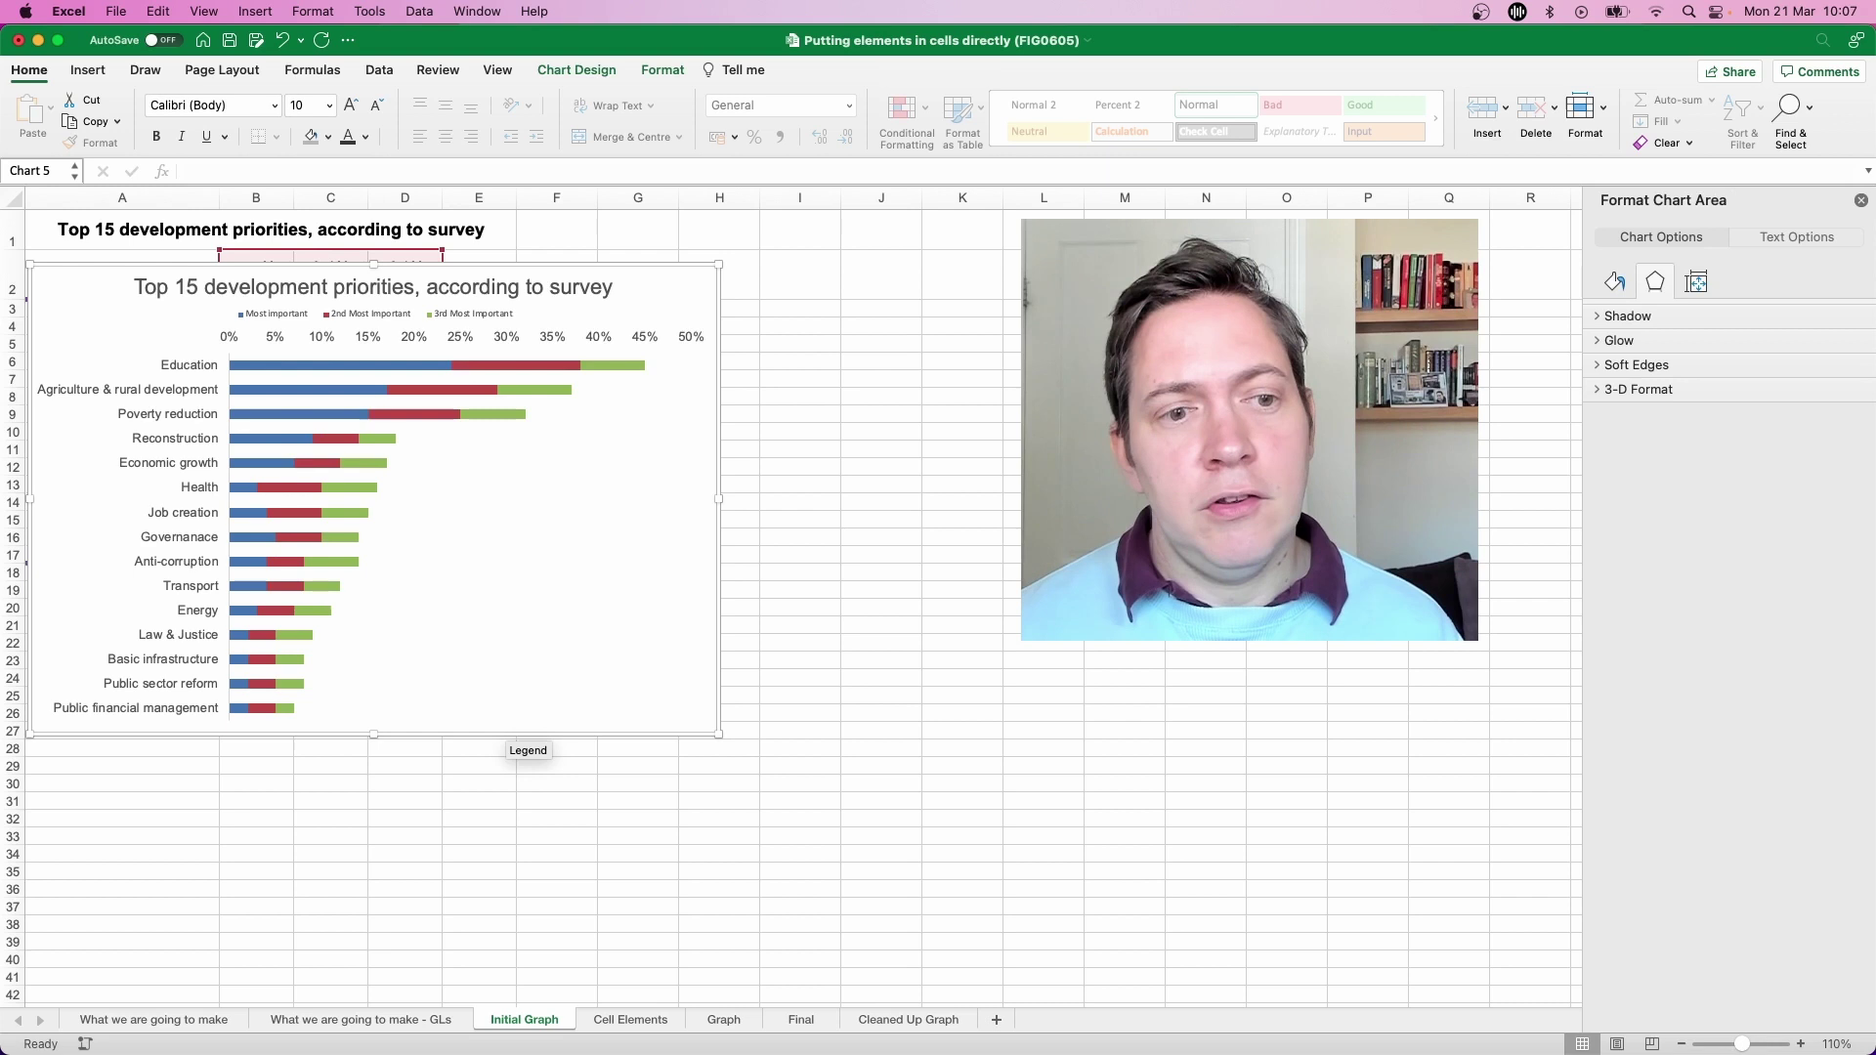
# Fill the "Most important" series with the dark grey from the recent colours
pyautogui.click(293, 414)
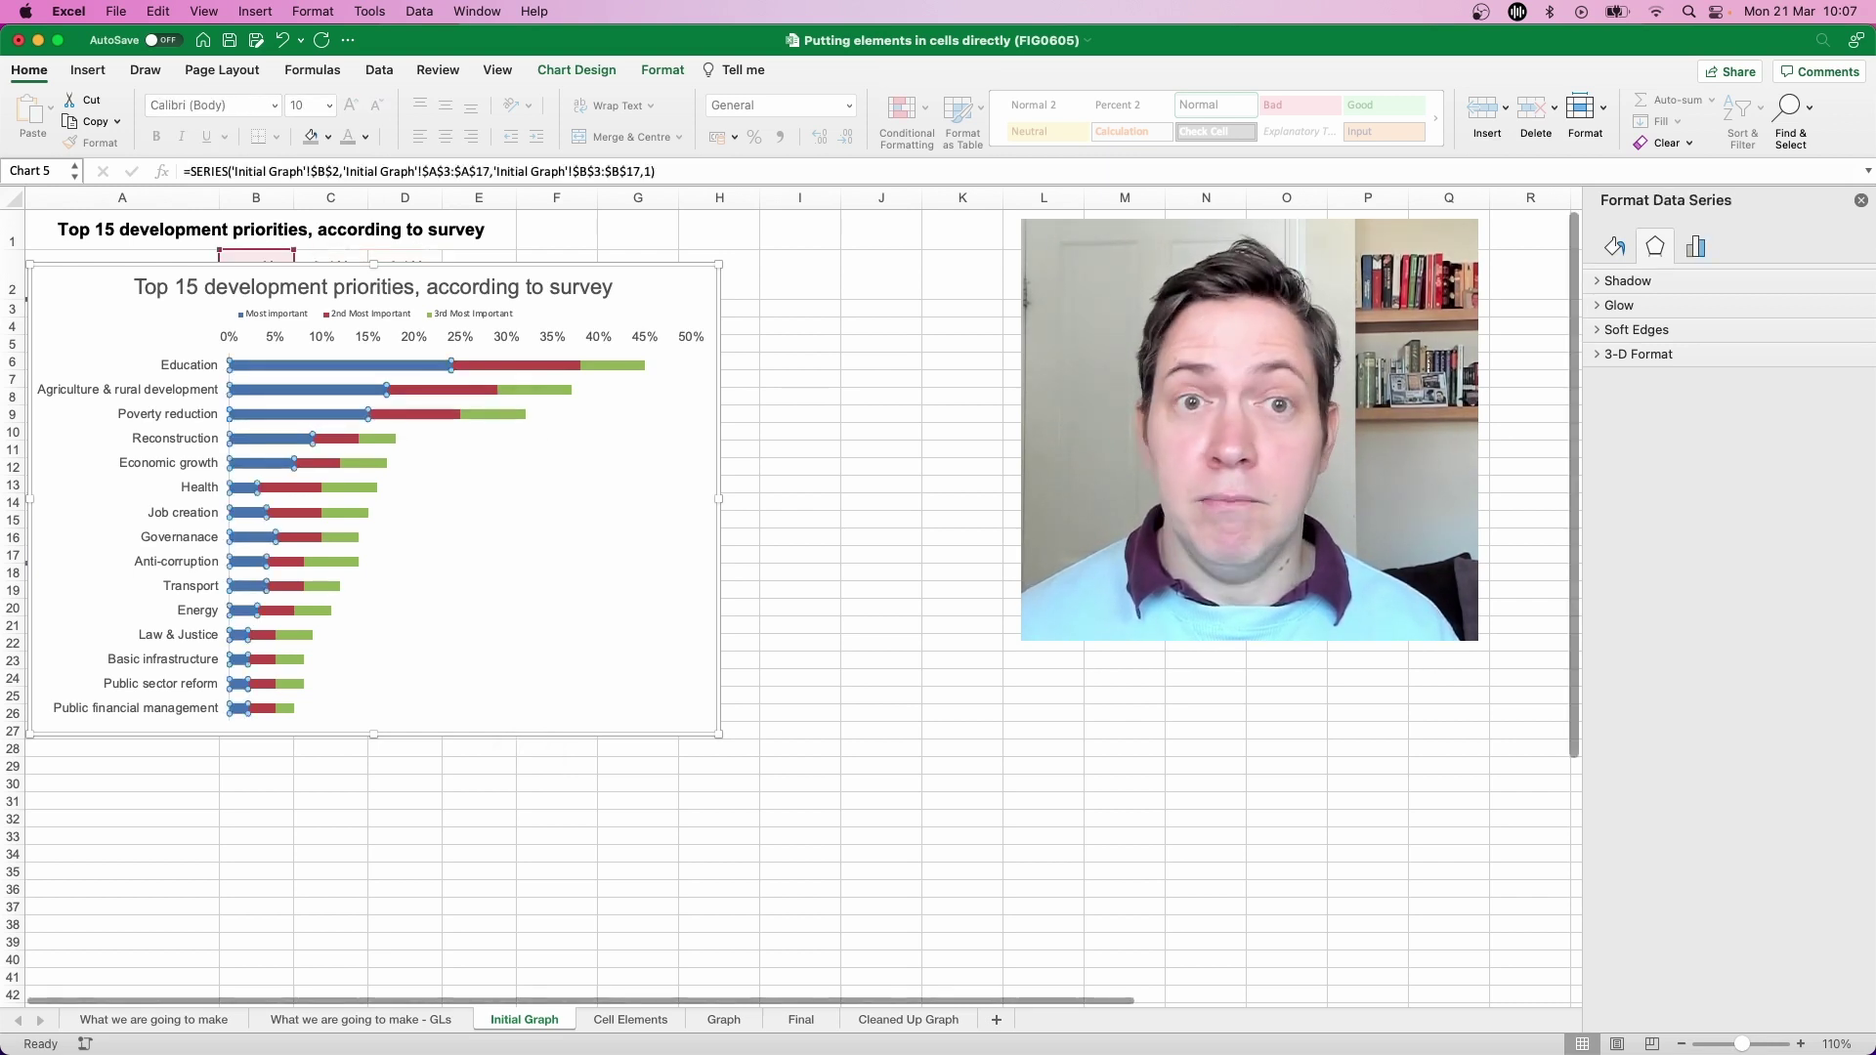
pyautogui.click(1613, 246)
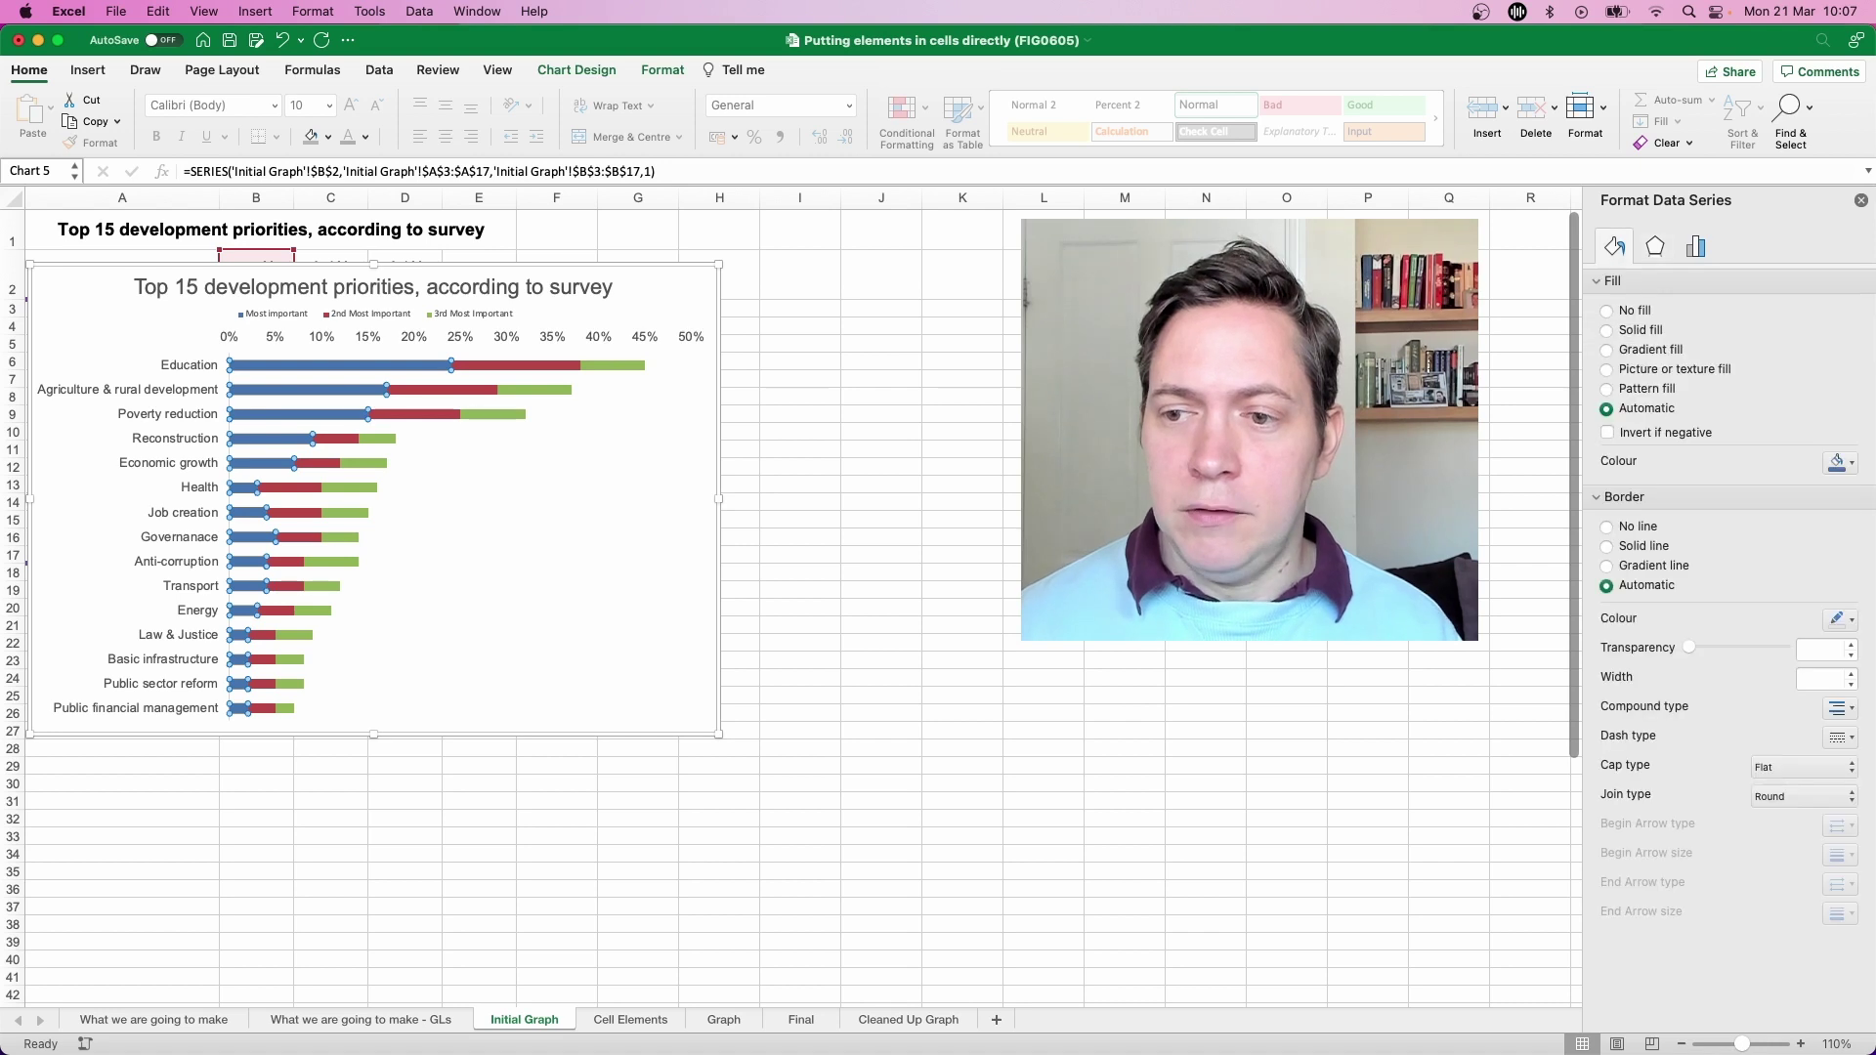
pyautogui.click(1836, 462)
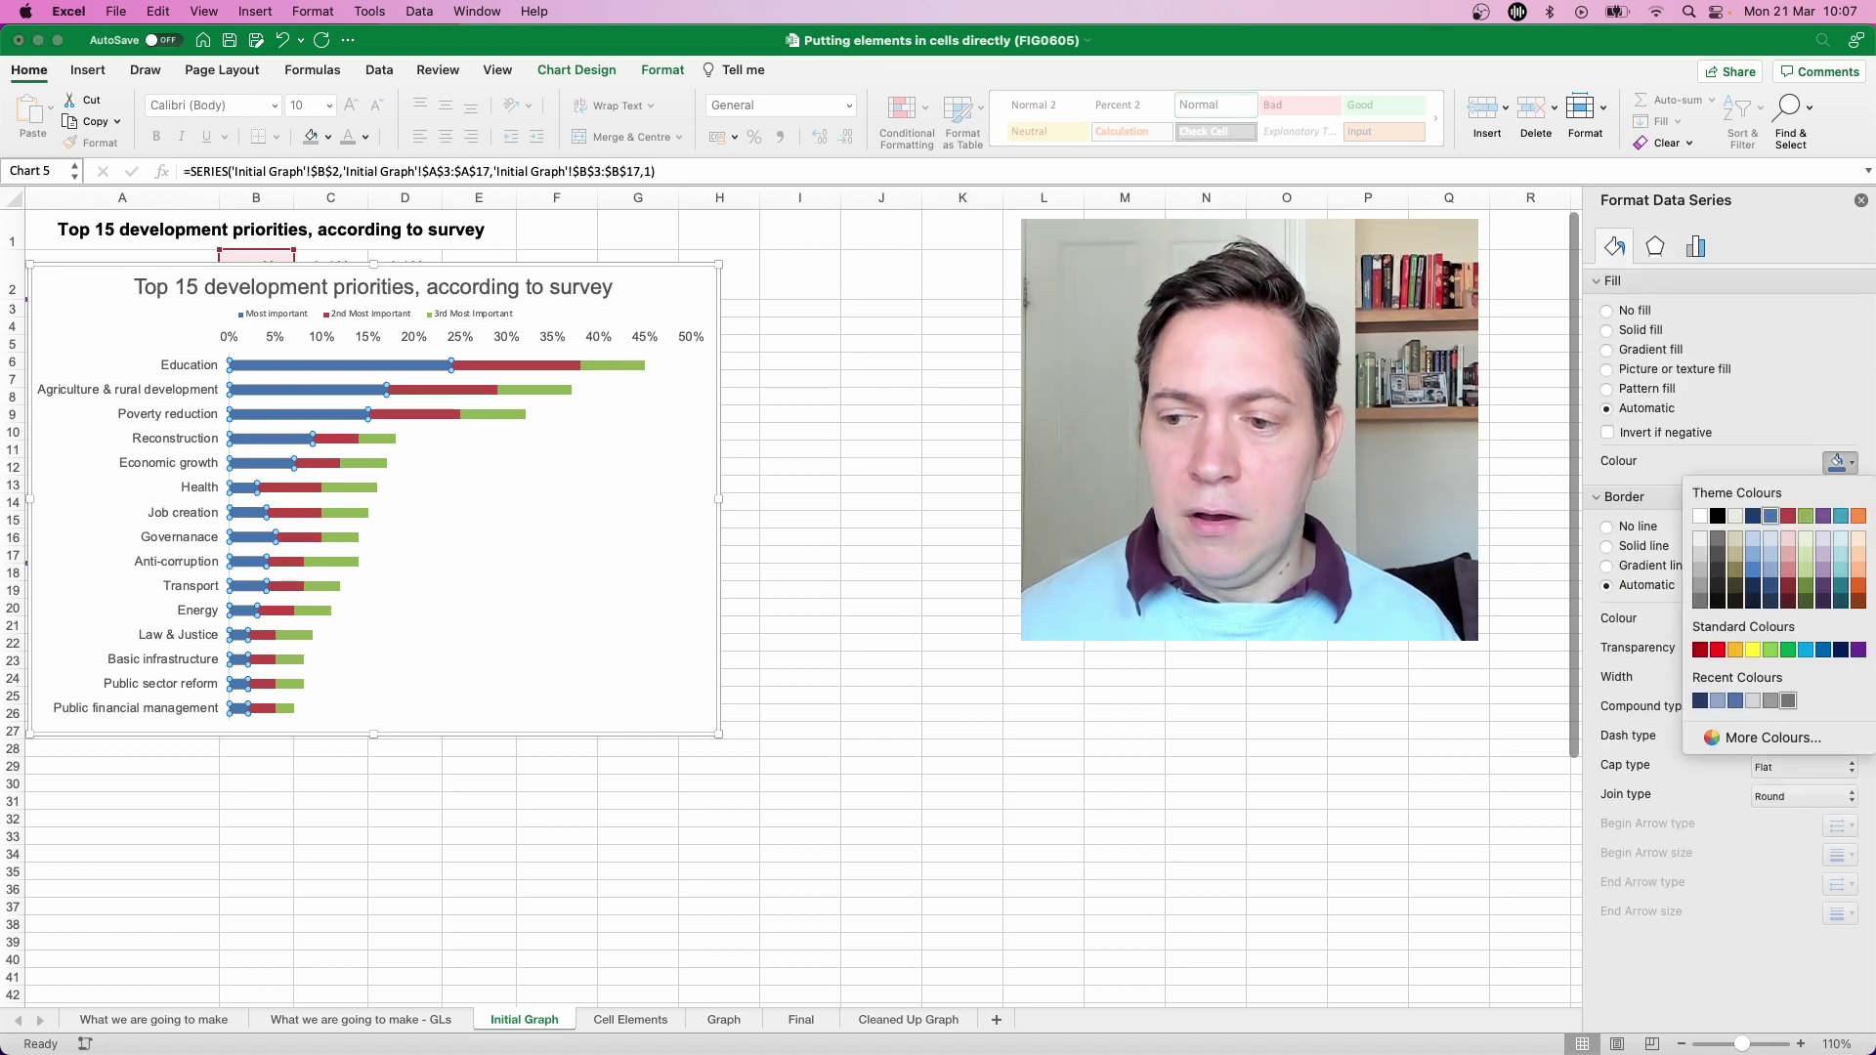
pyautogui.click(1787, 700)
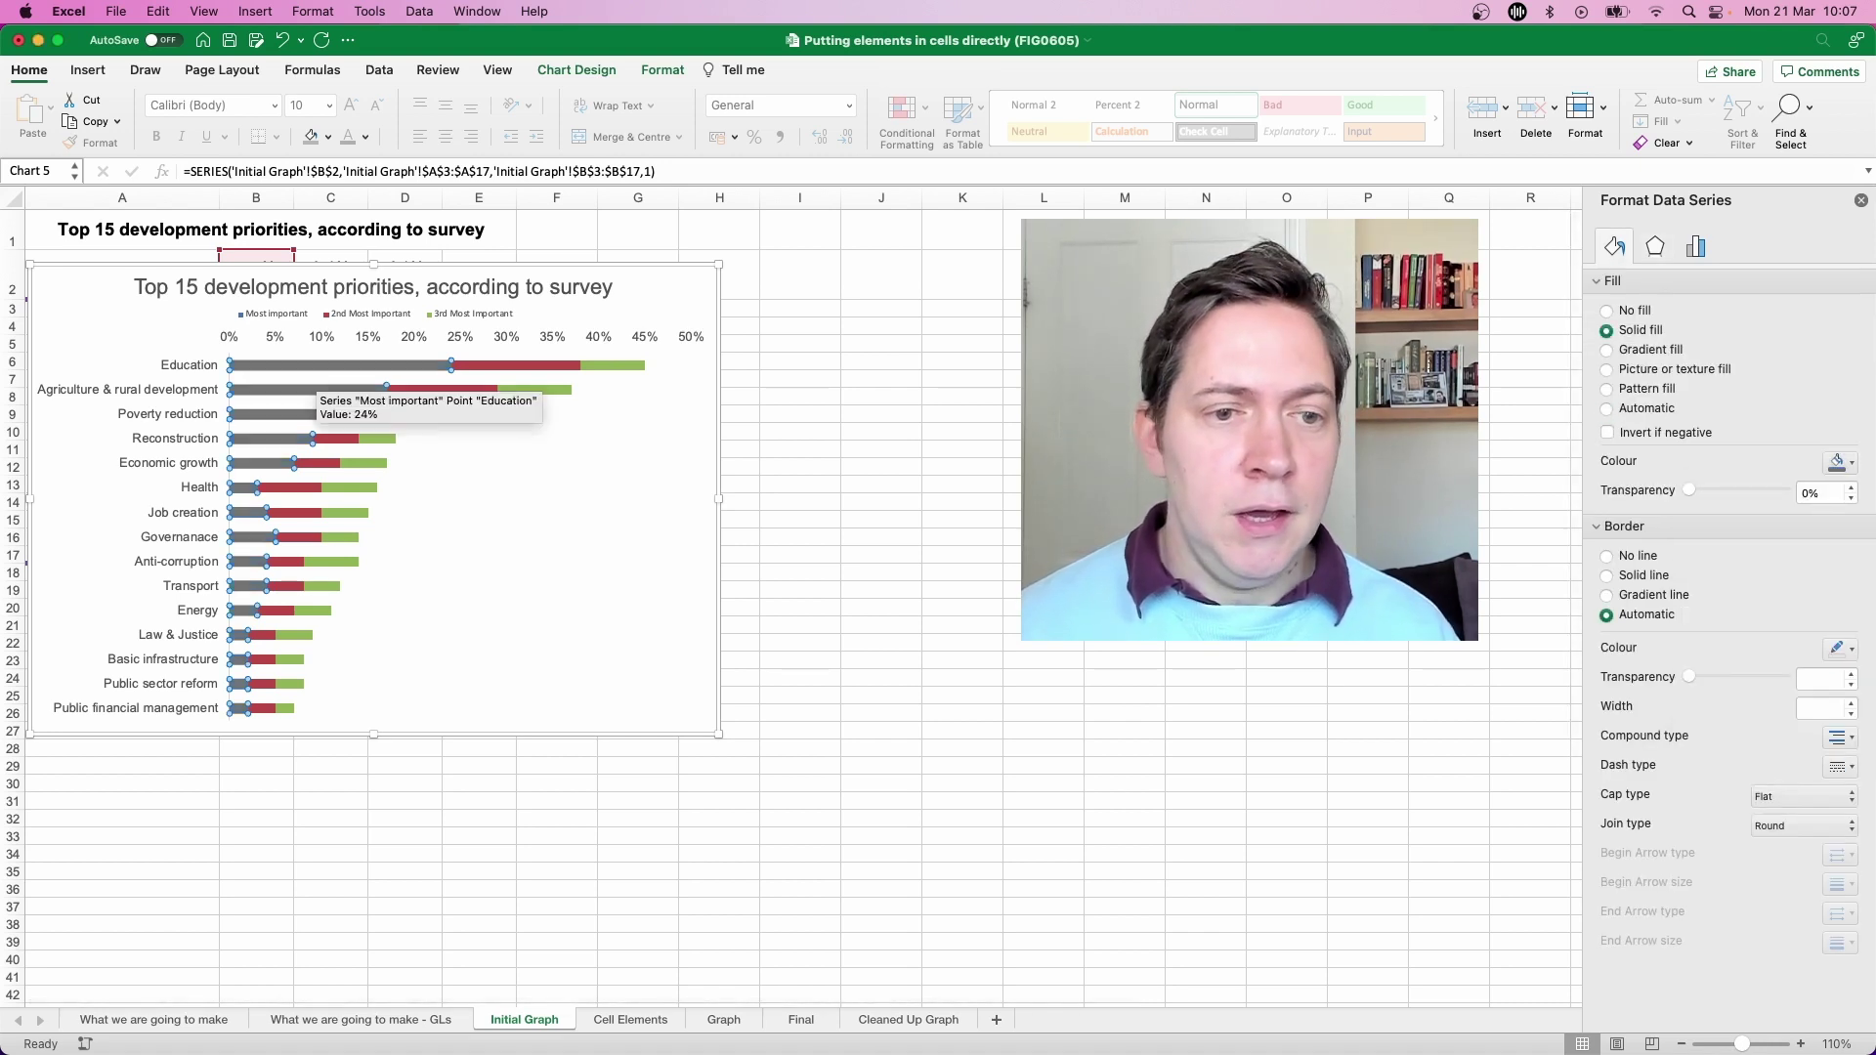
# Fill the "2nd Most important" series with the medium grey from the recent colours
pyautogui.click(495, 365)
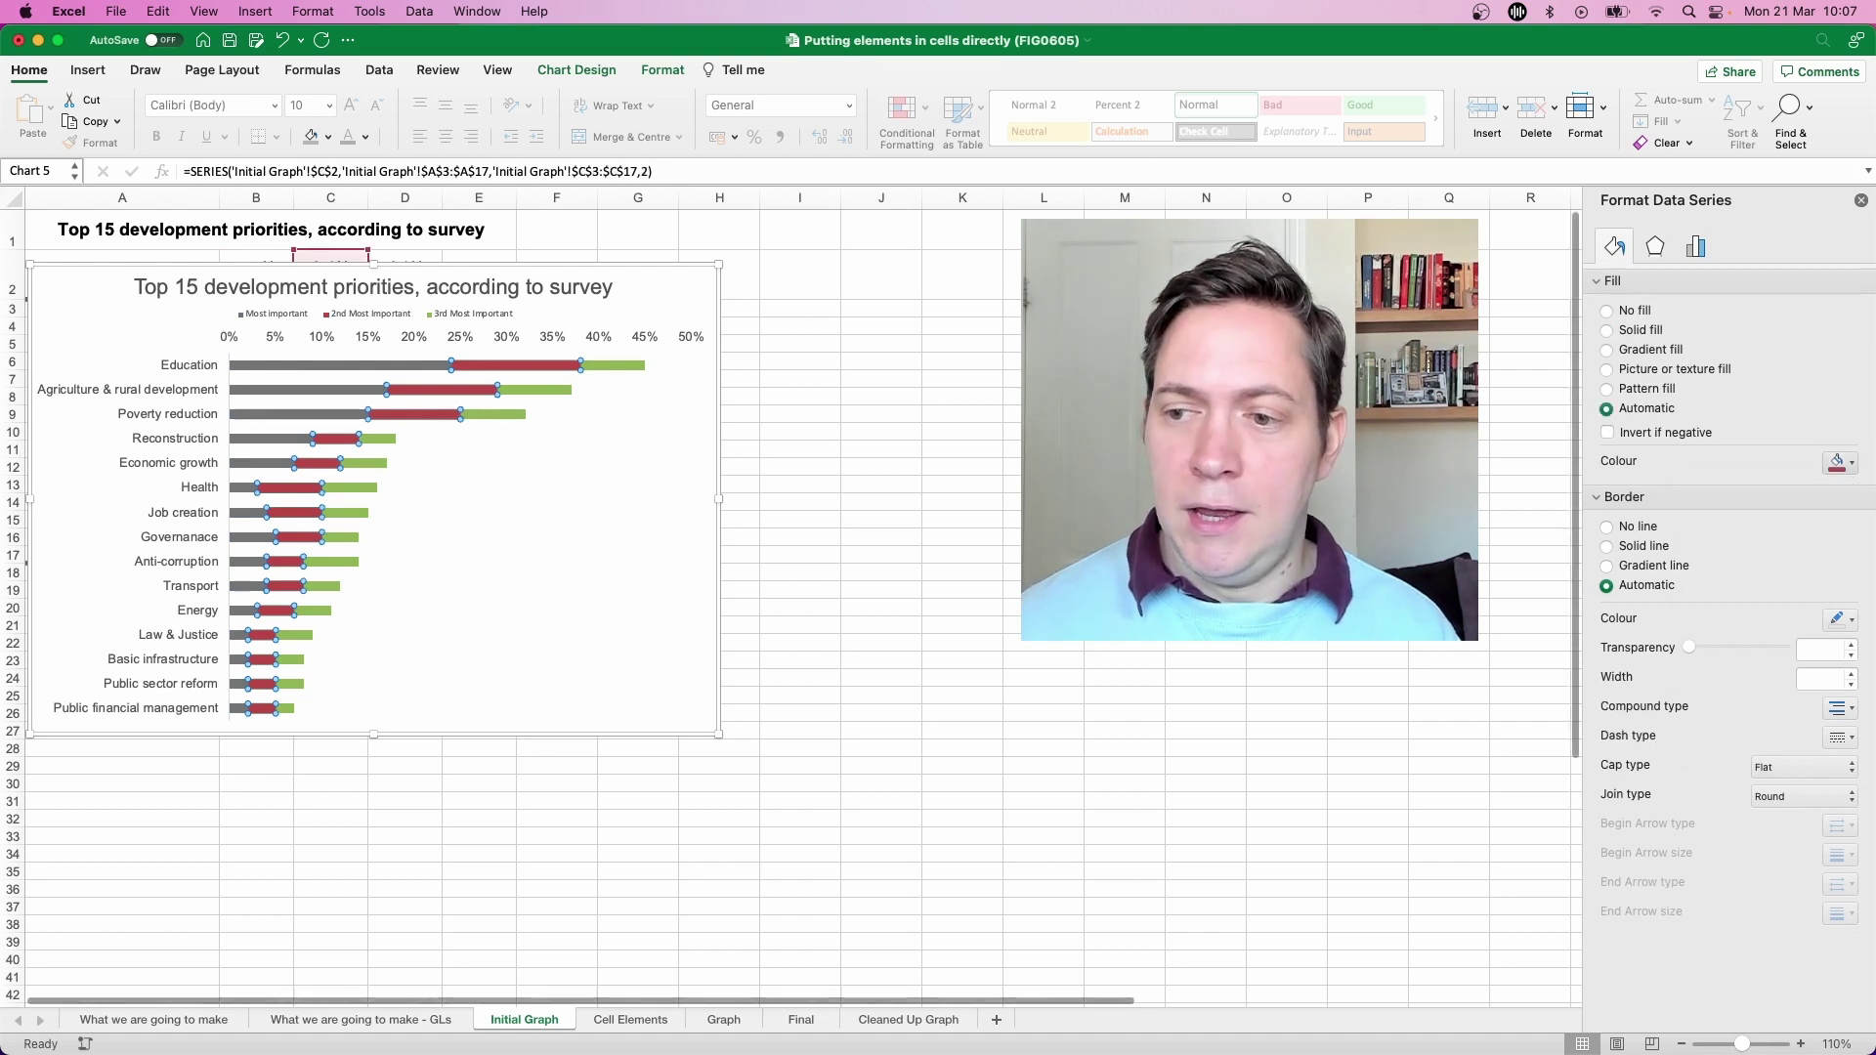
pyautogui.click(1836, 461)
pyautogui.click(1771, 700)
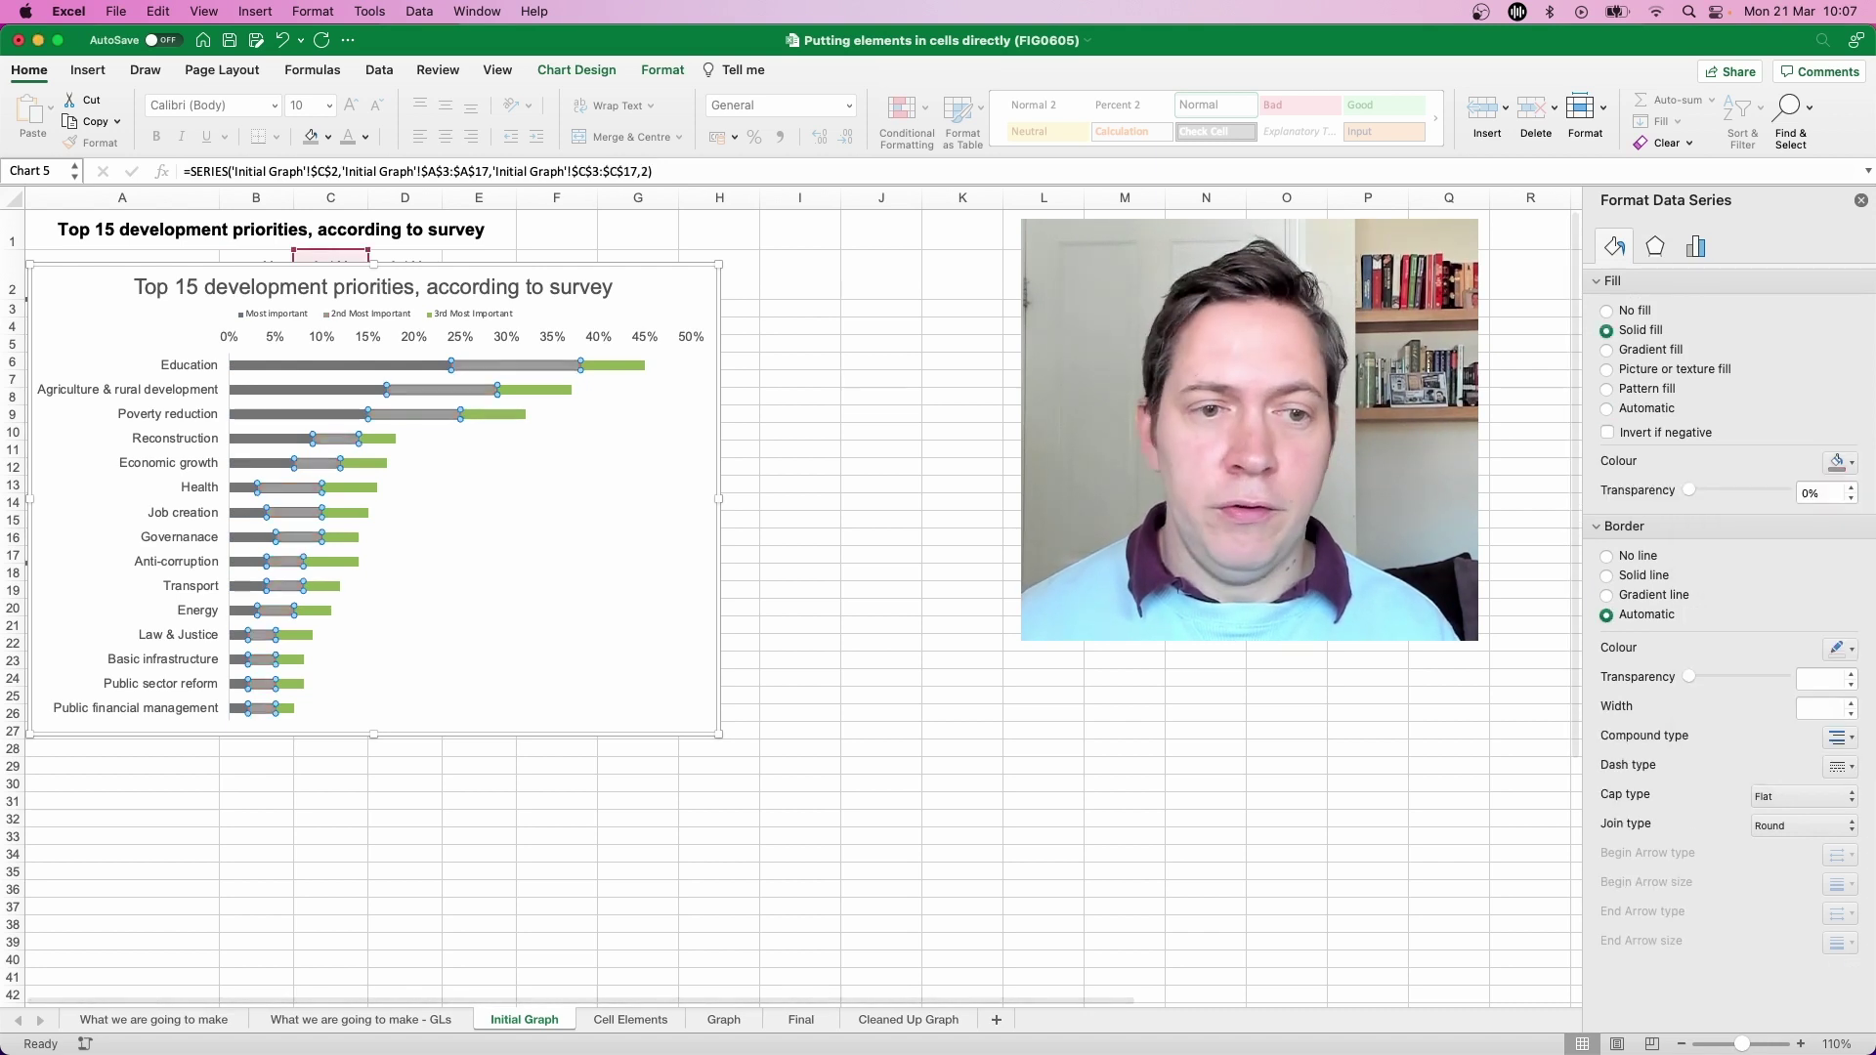
# Fill the "3rd Most important" series with the light grey from the recent colours
pyautogui.click(612, 365)
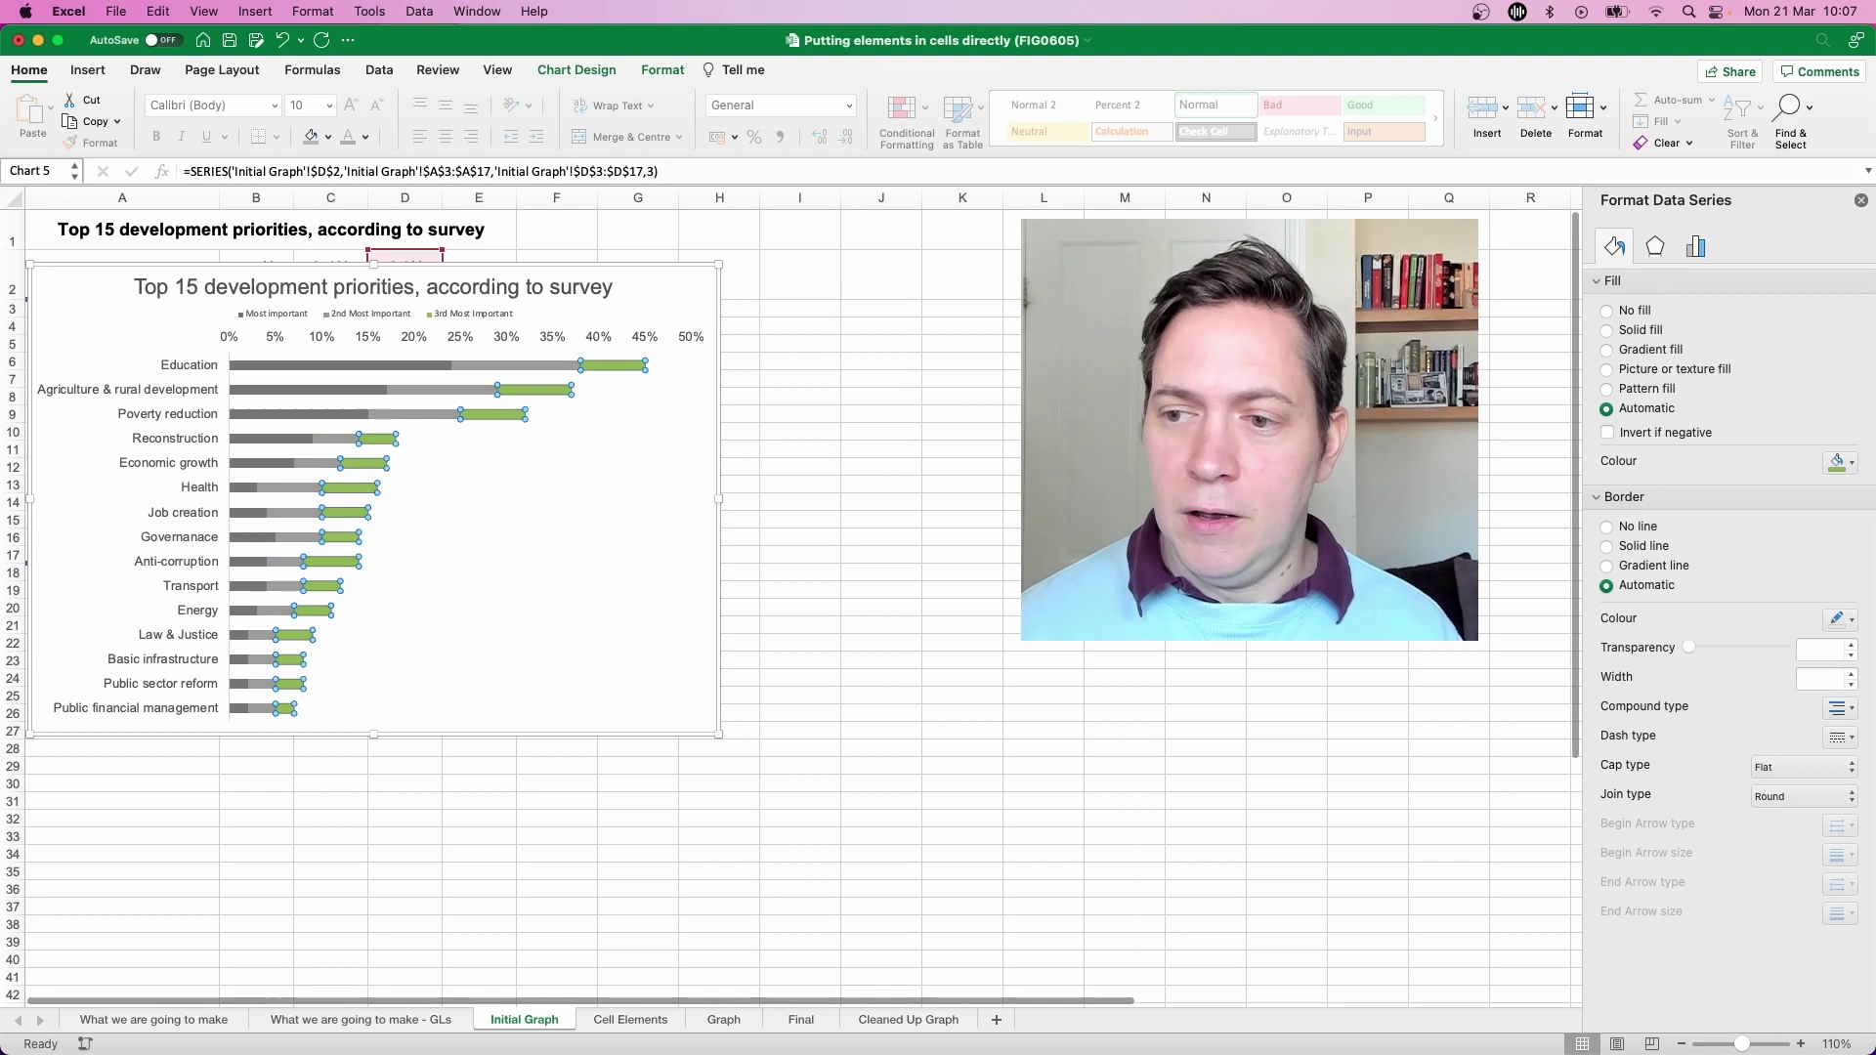
pyautogui.click(1837, 461)
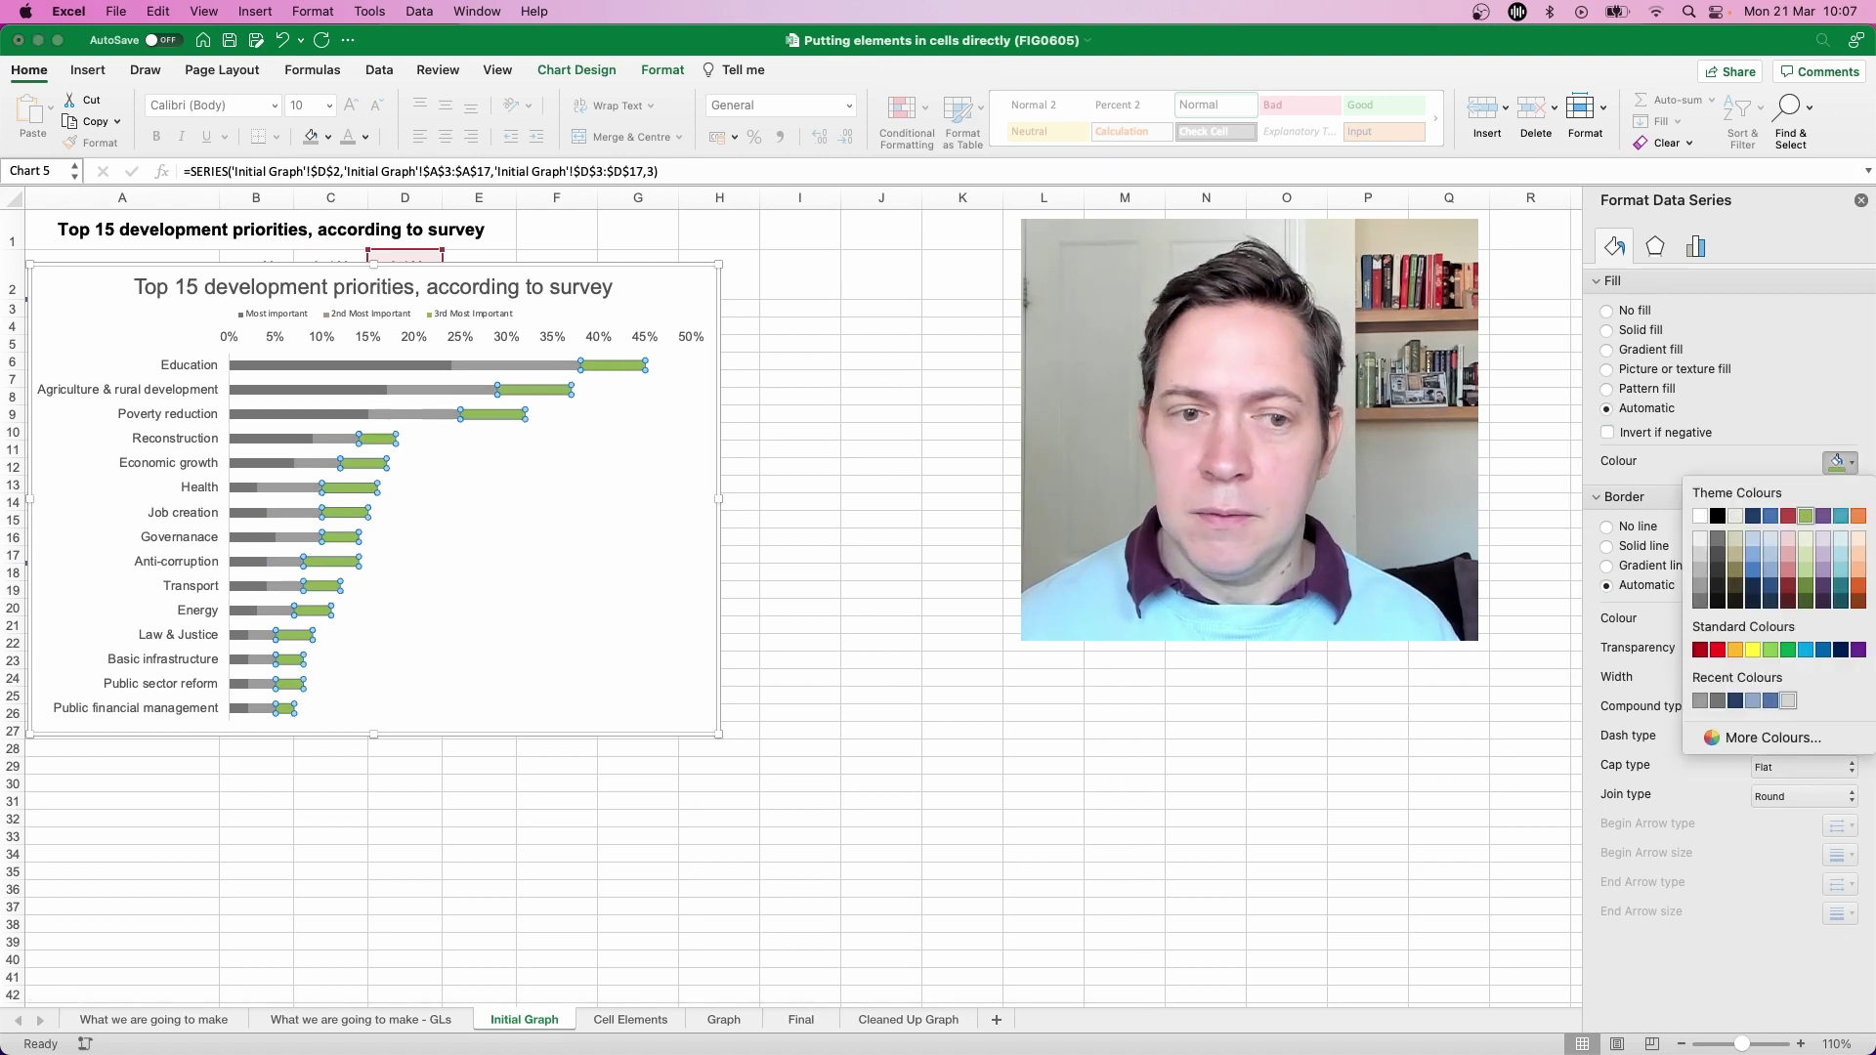
pyautogui.click(1788, 700)
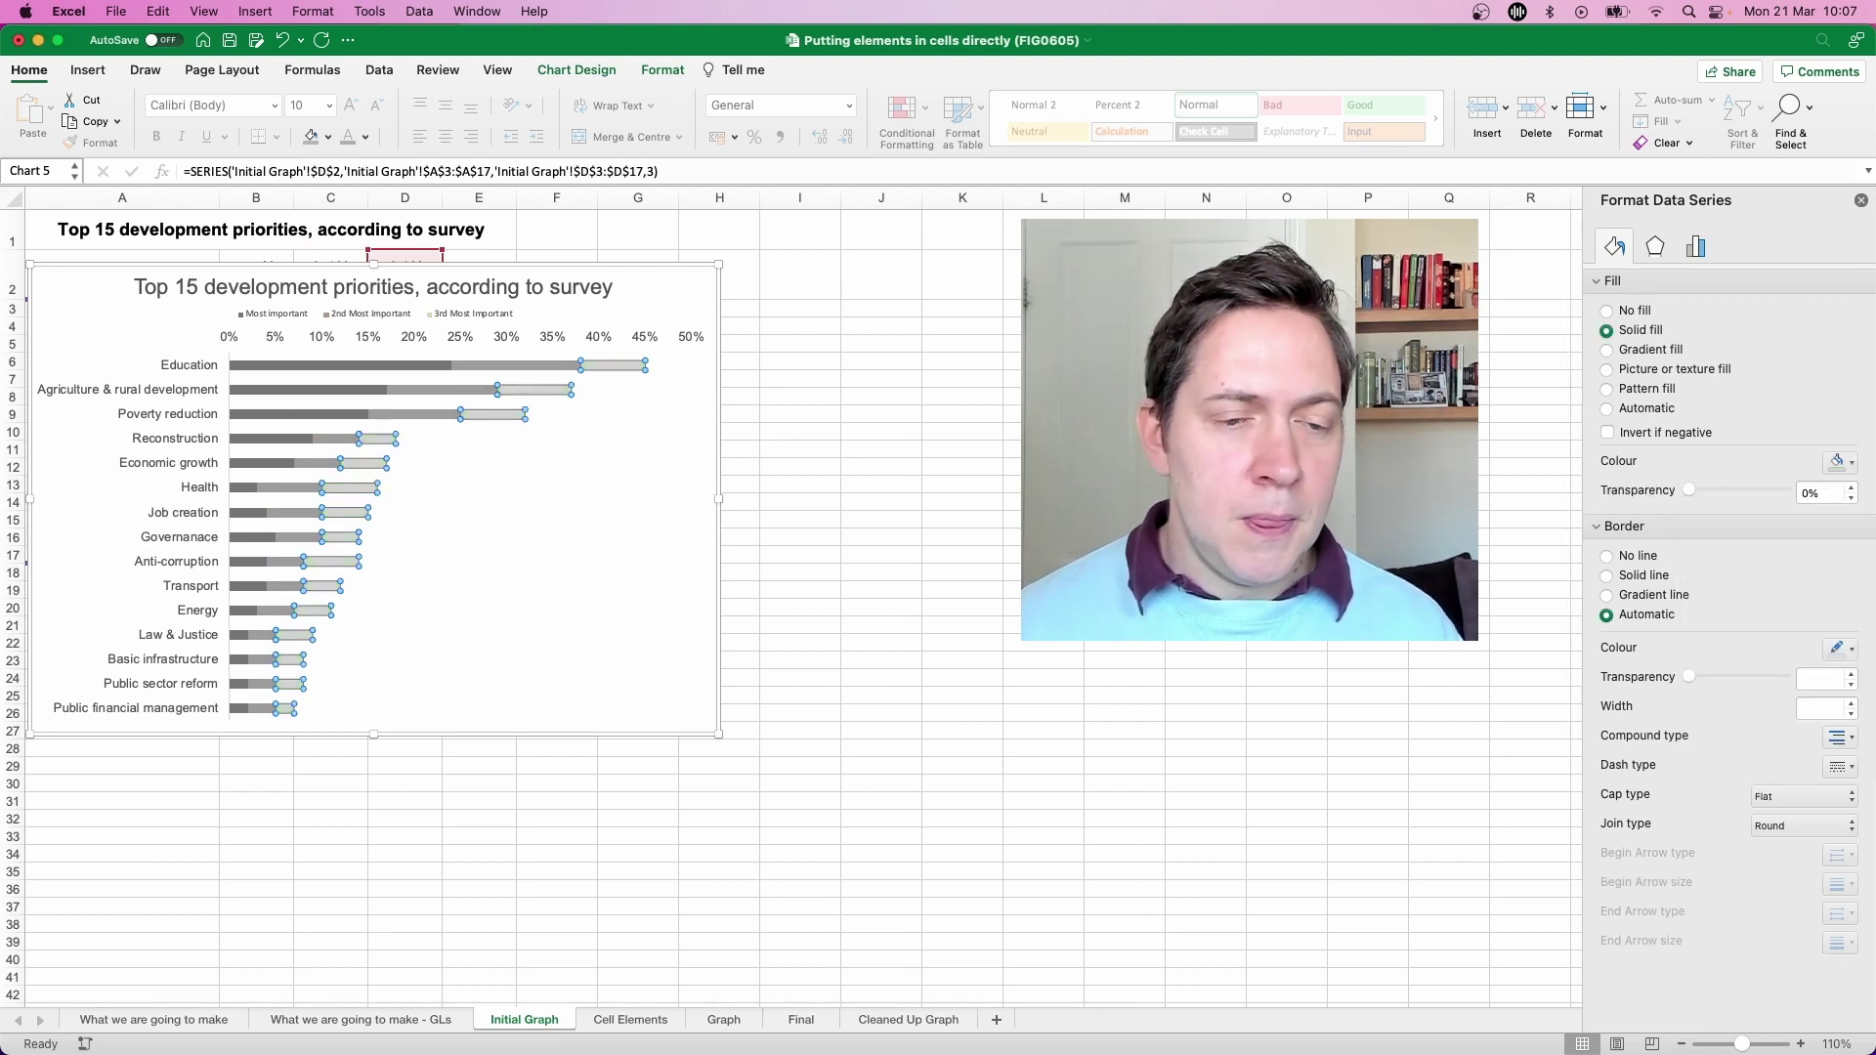
pyautogui.click(293, 377)
pyautogui.click(492, 413)
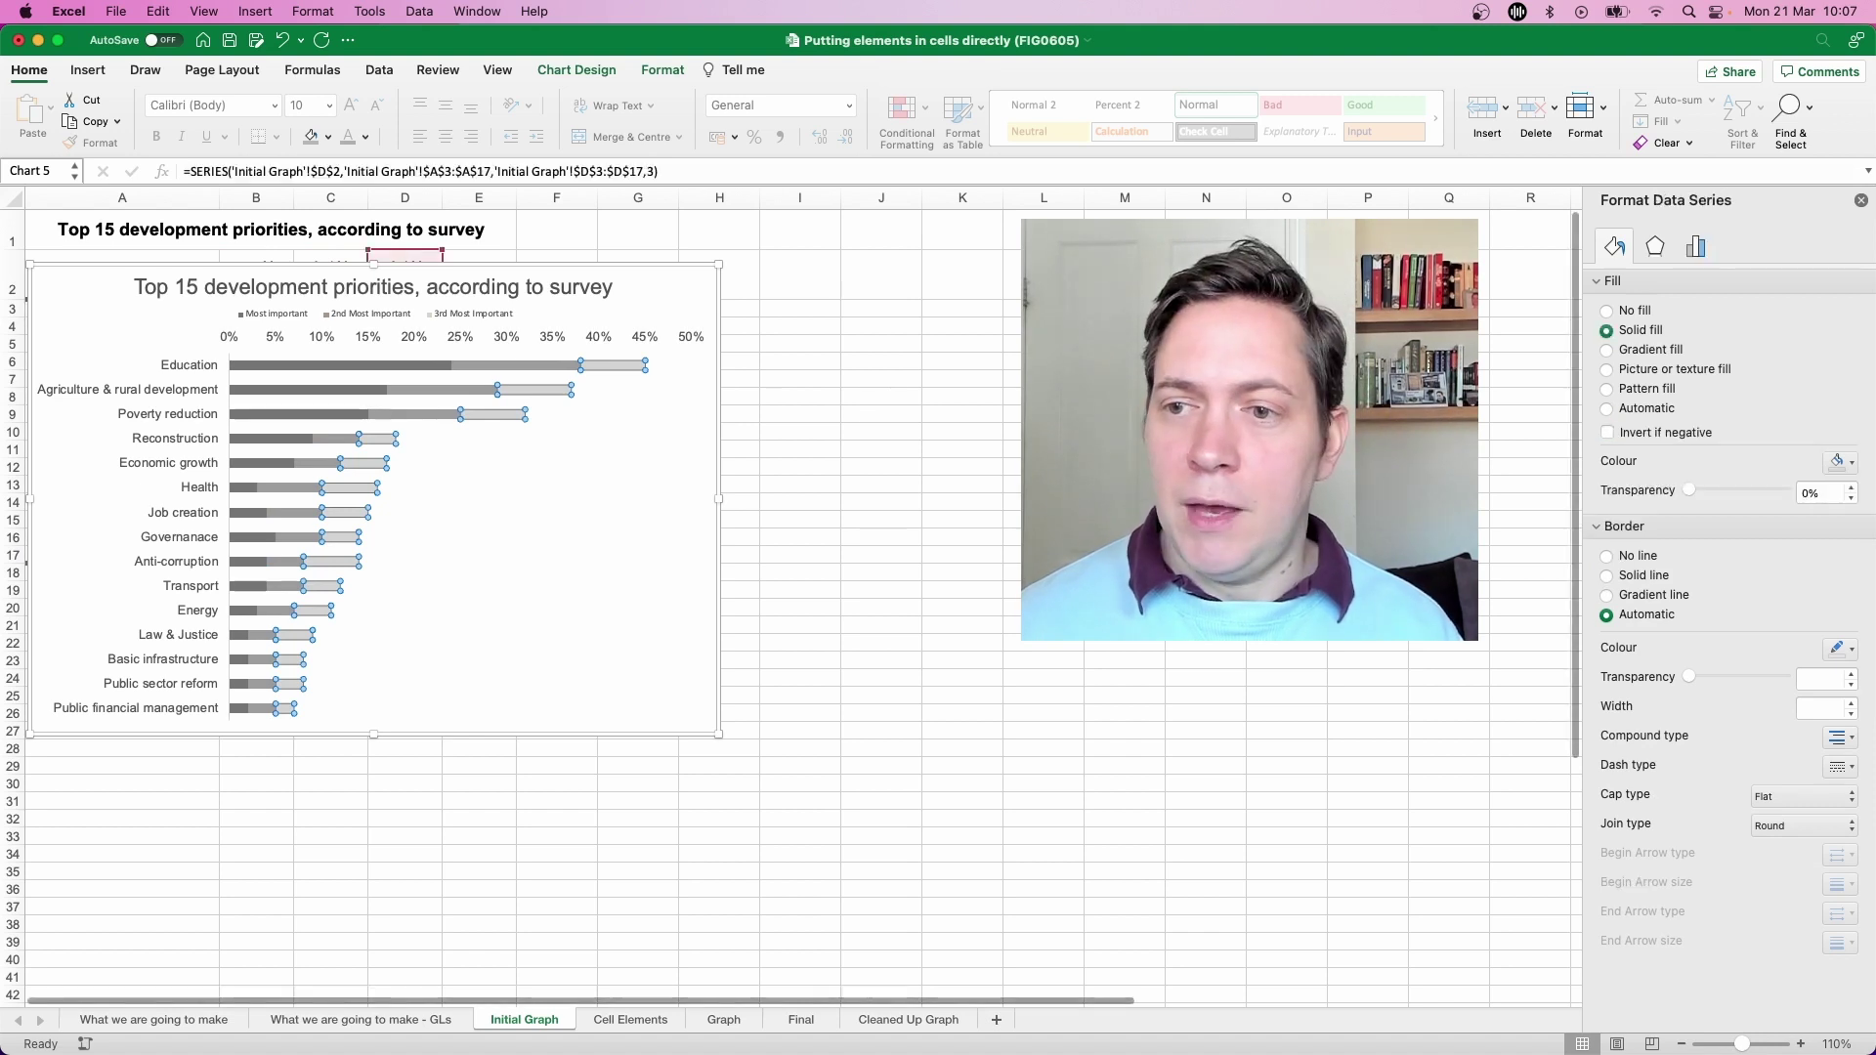
# Reduce the gap width of the chart's bars to 44%
pyautogui.click(1694, 246)
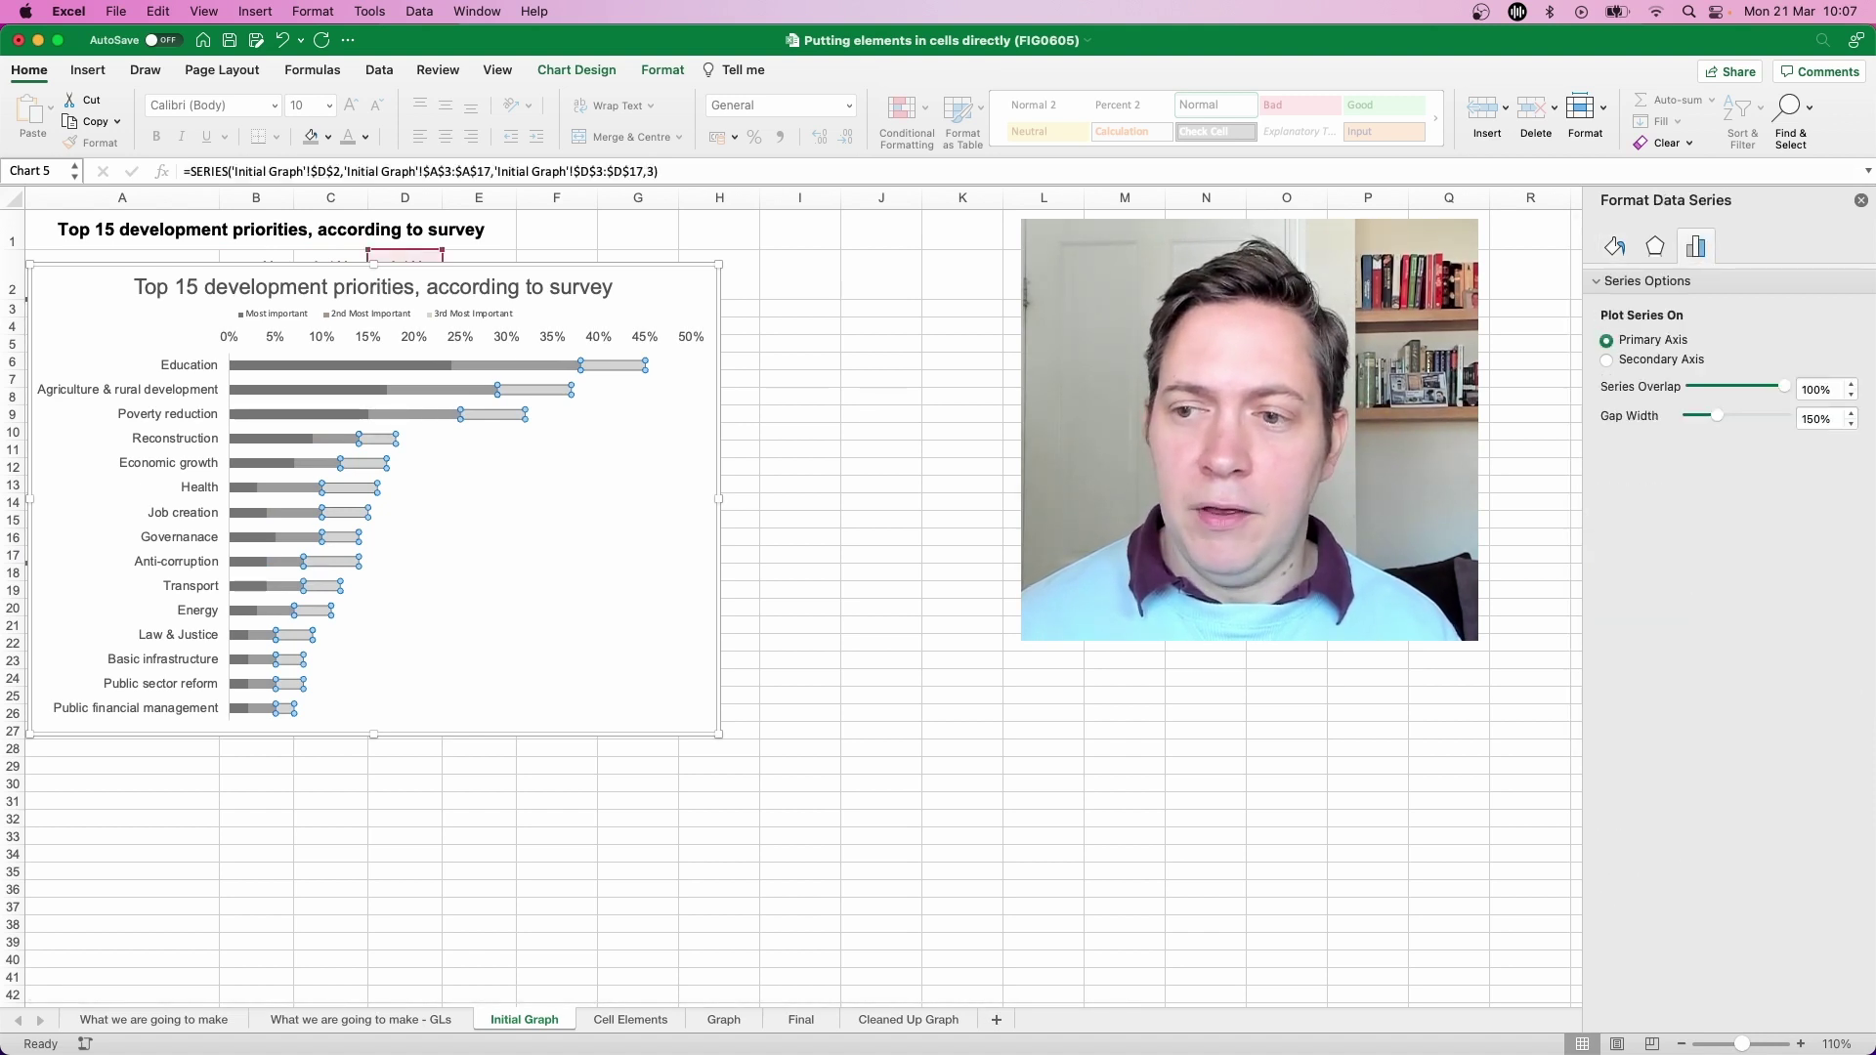
pyautogui.moveTo(1716, 415); pyautogui.dragTo(1697, 415)
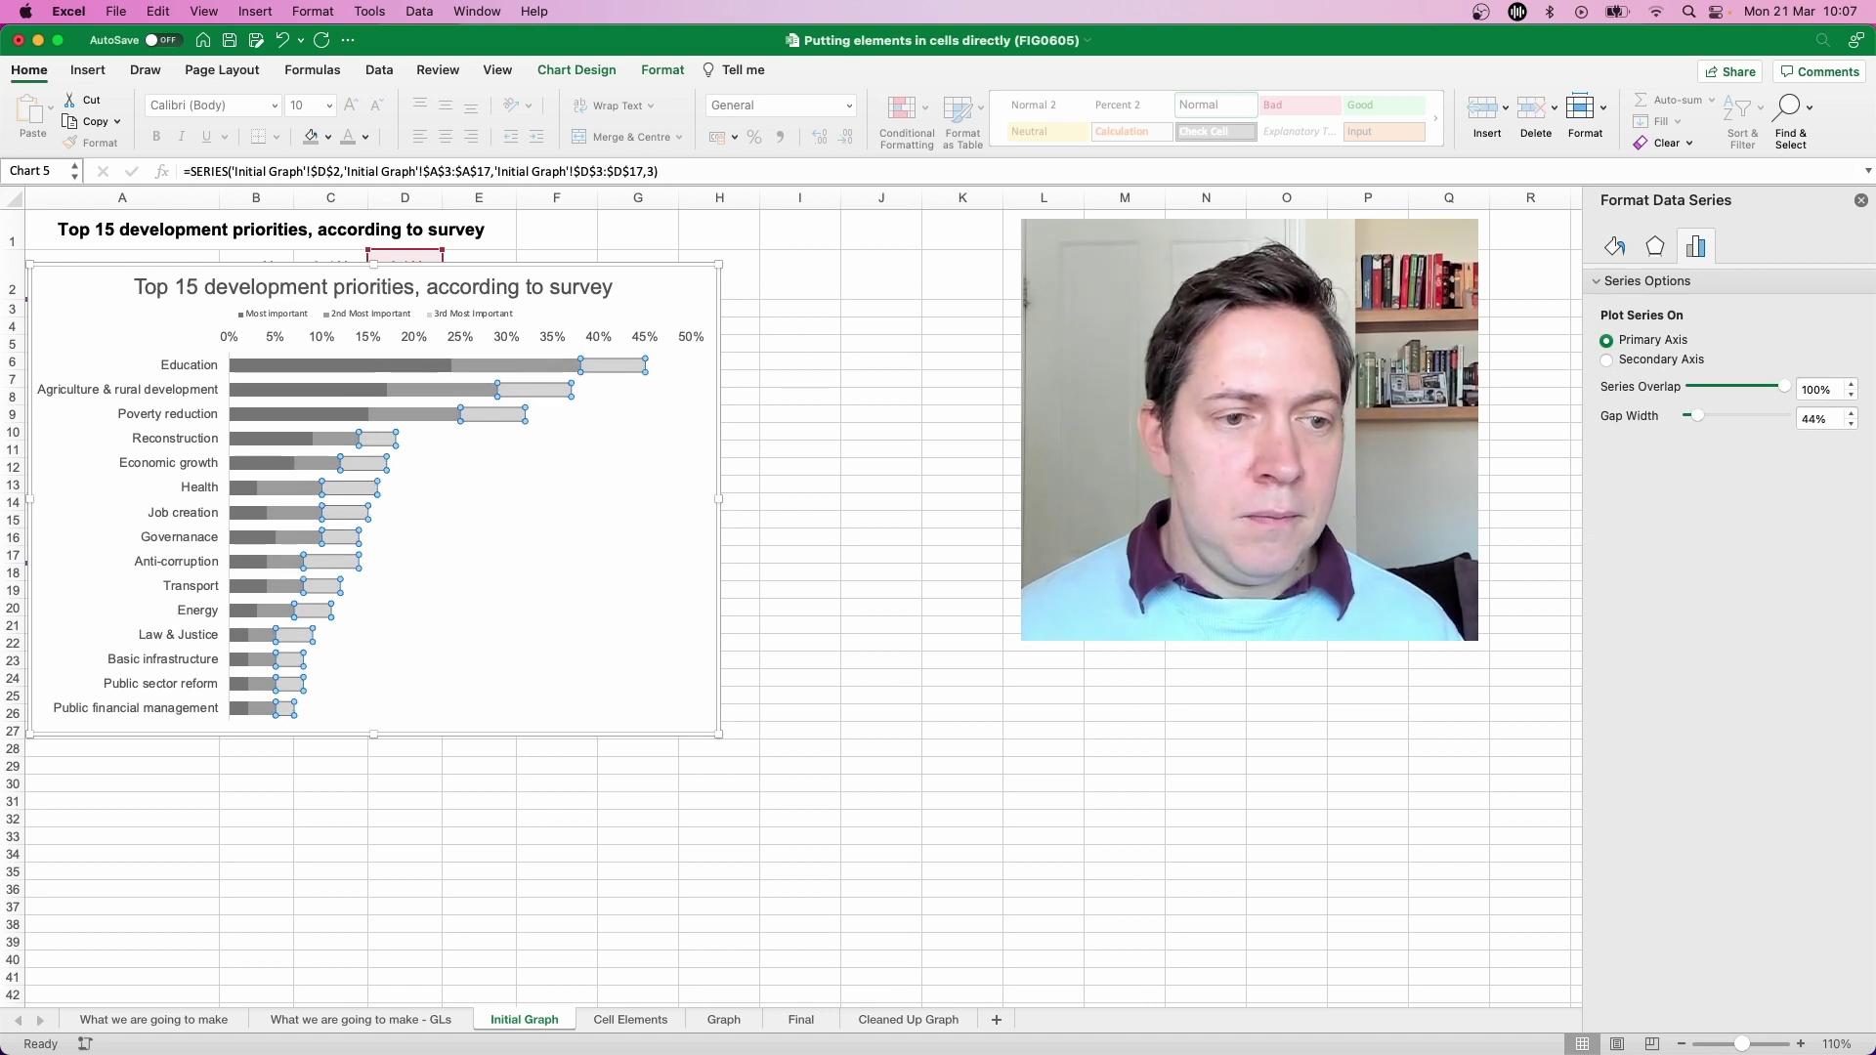
pyautogui.click(556, 870)
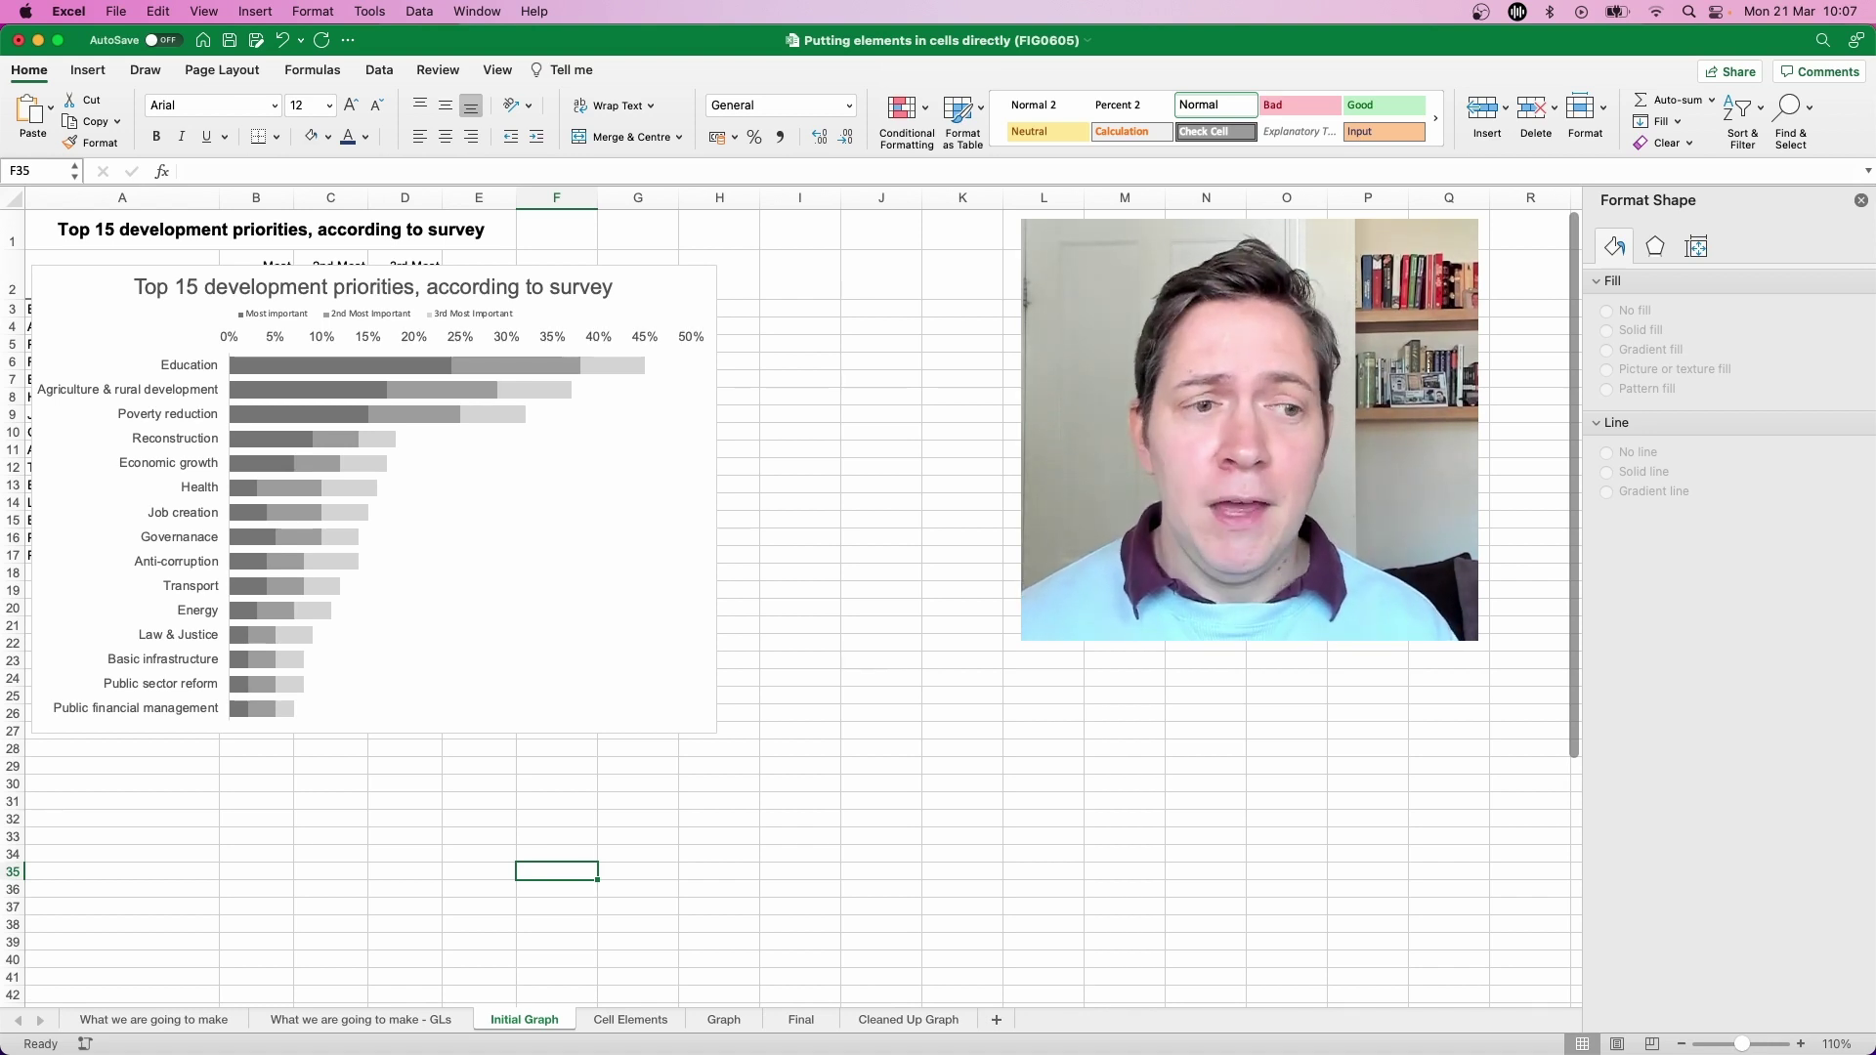
# Fill the "Most important" segments of Education, Agriculture & rural development and Poverty reduction with the dark blue from the recent colours
pyautogui.click(313, 376)
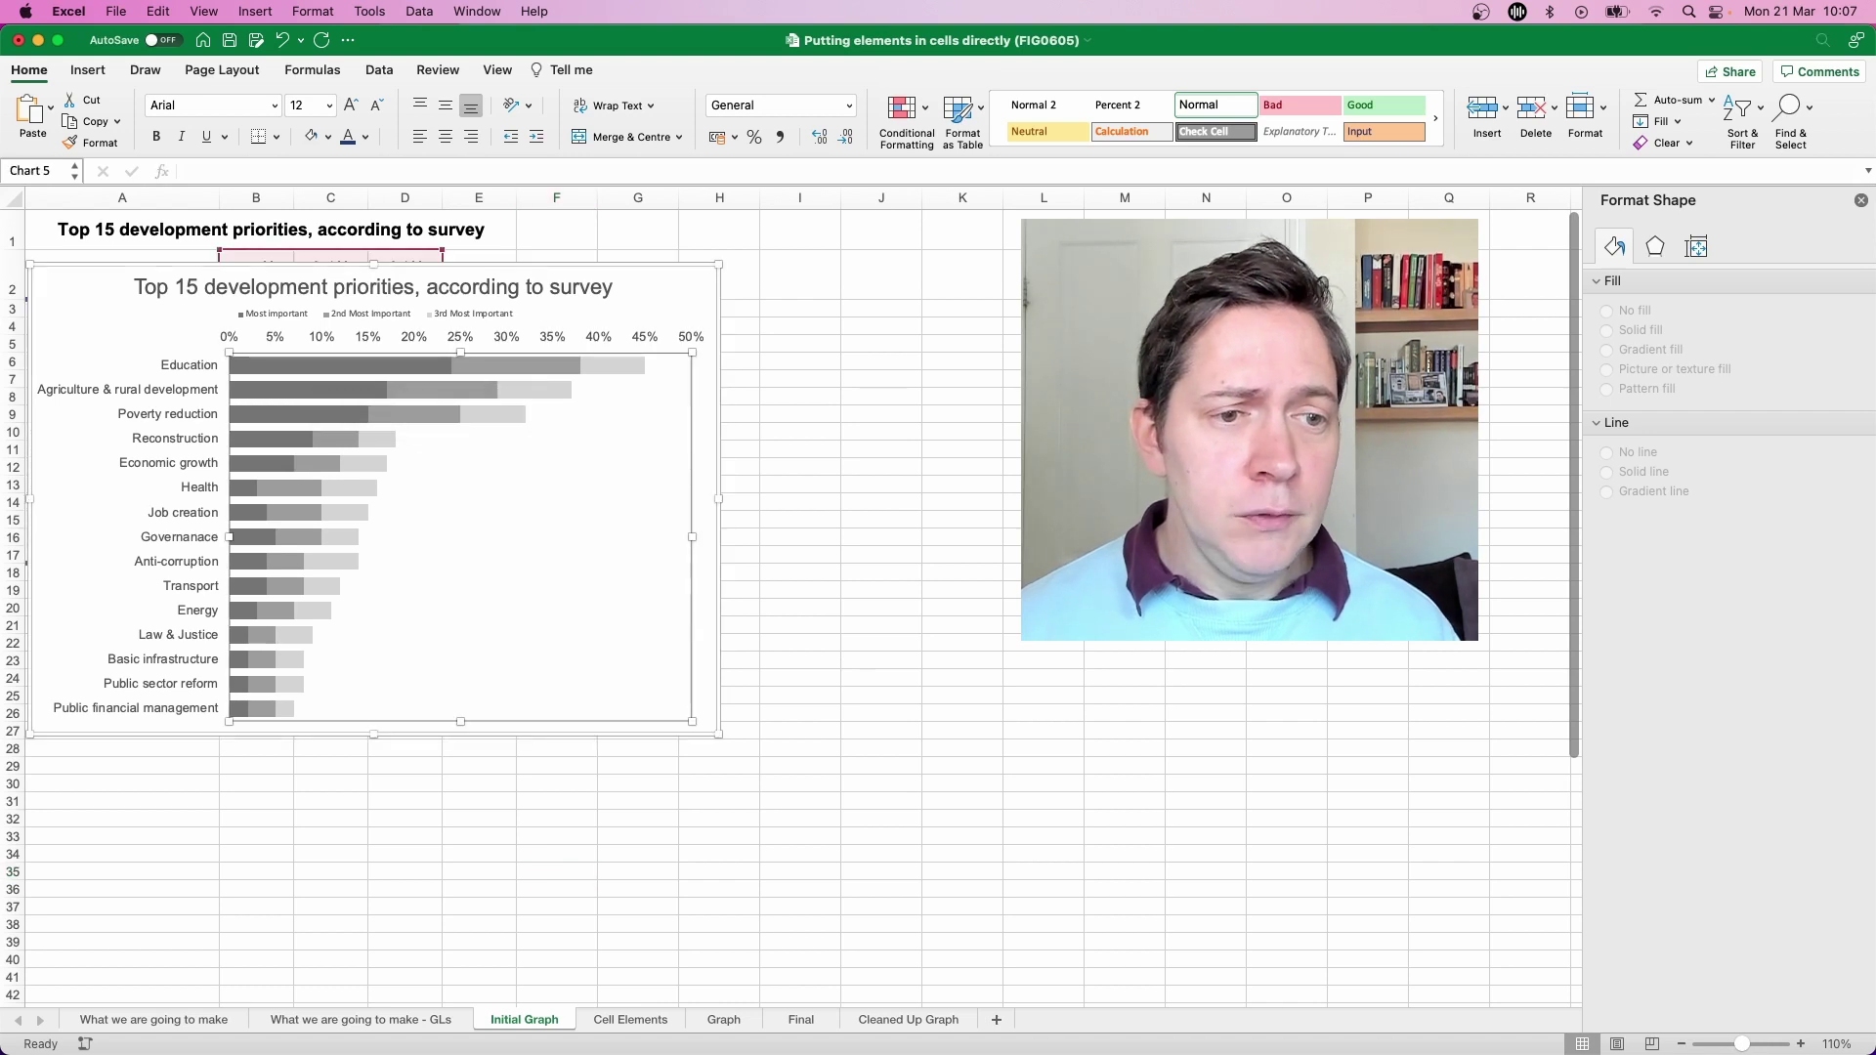
pyautogui.click(340, 365)
pyautogui.click(340, 366)
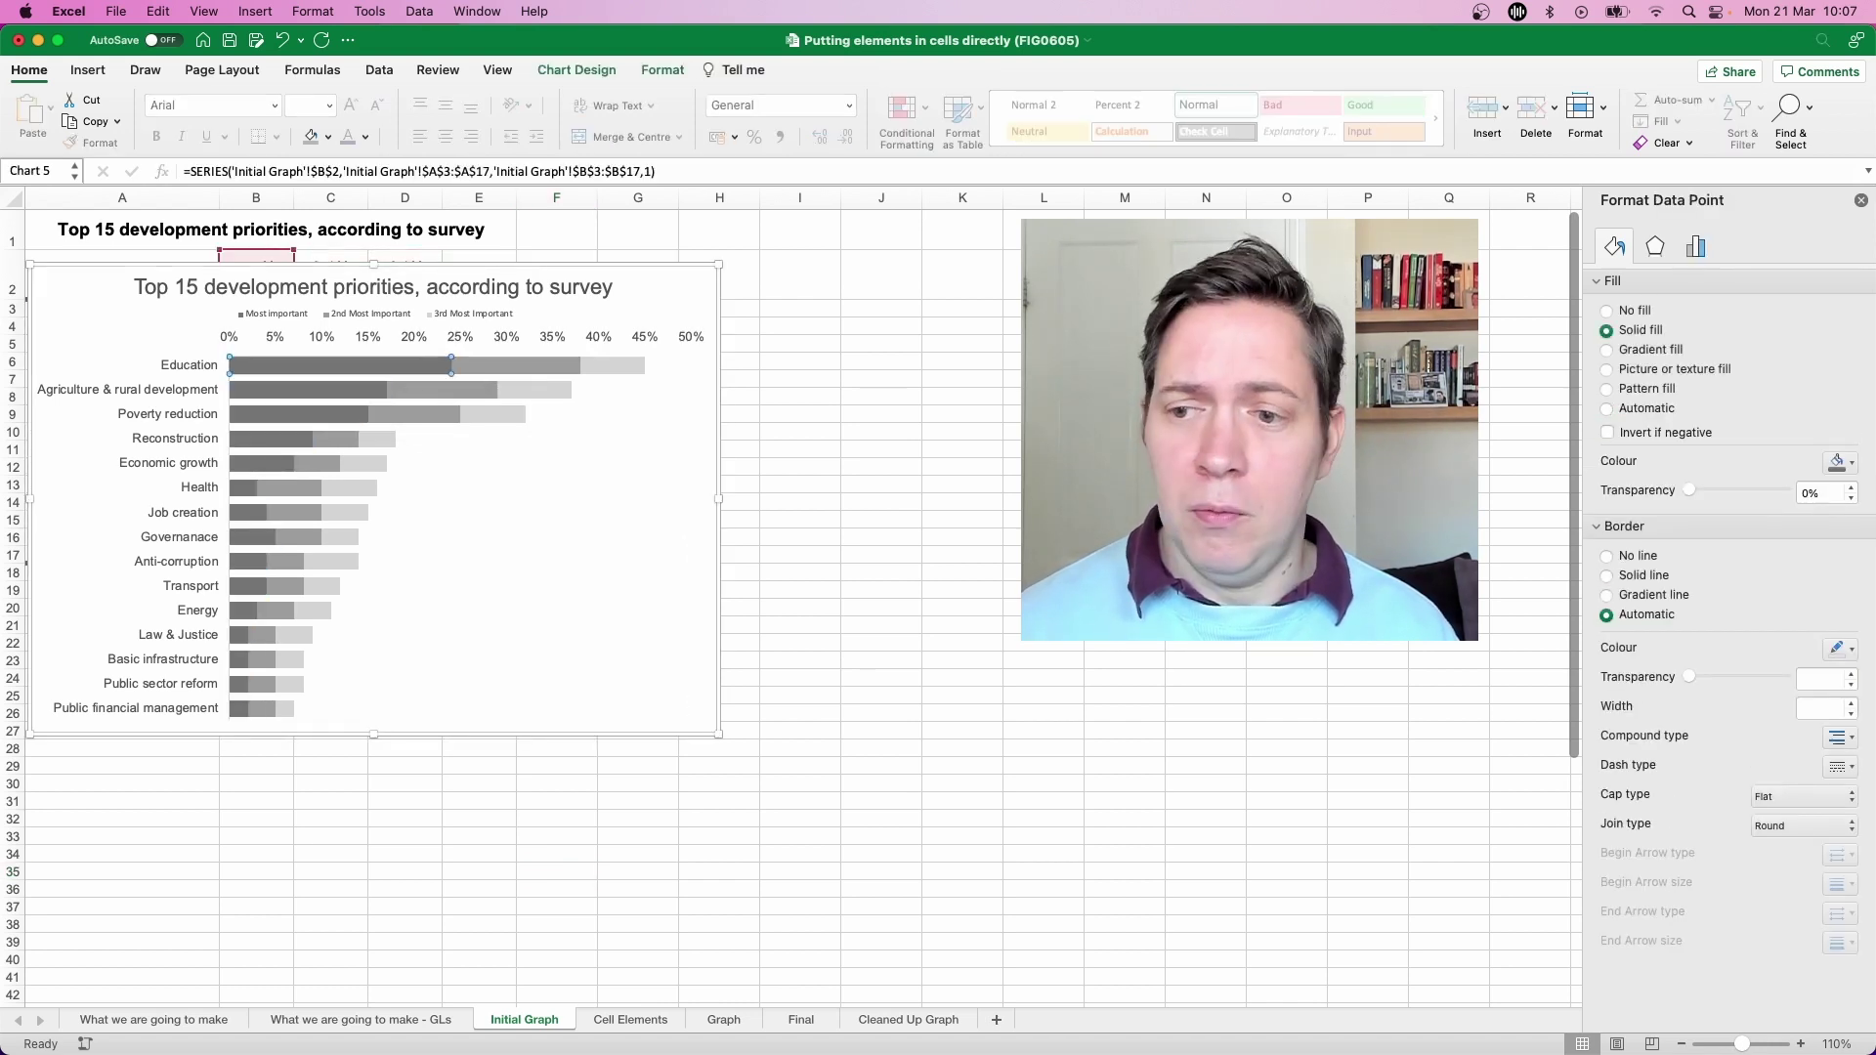
pyautogui.click(1839, 462)
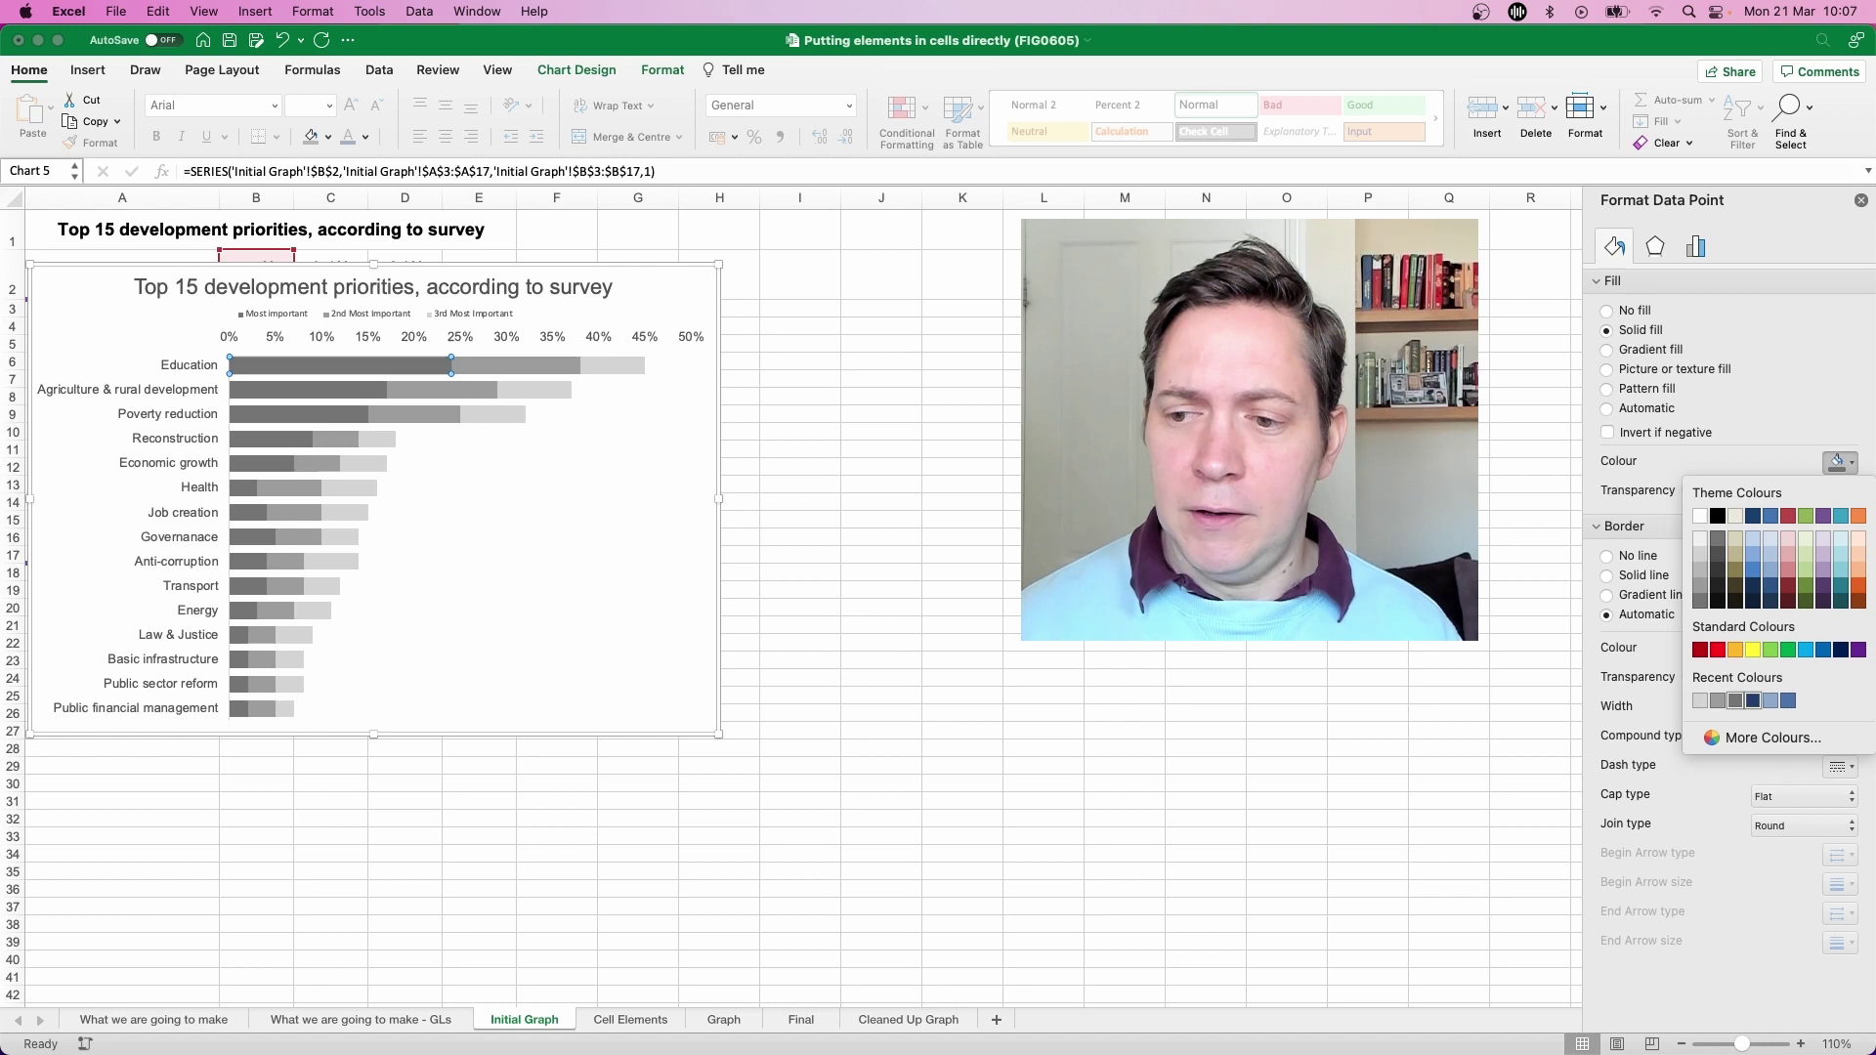
pyautogui.click(1753, 700)
pyautogui.click(362, 389)
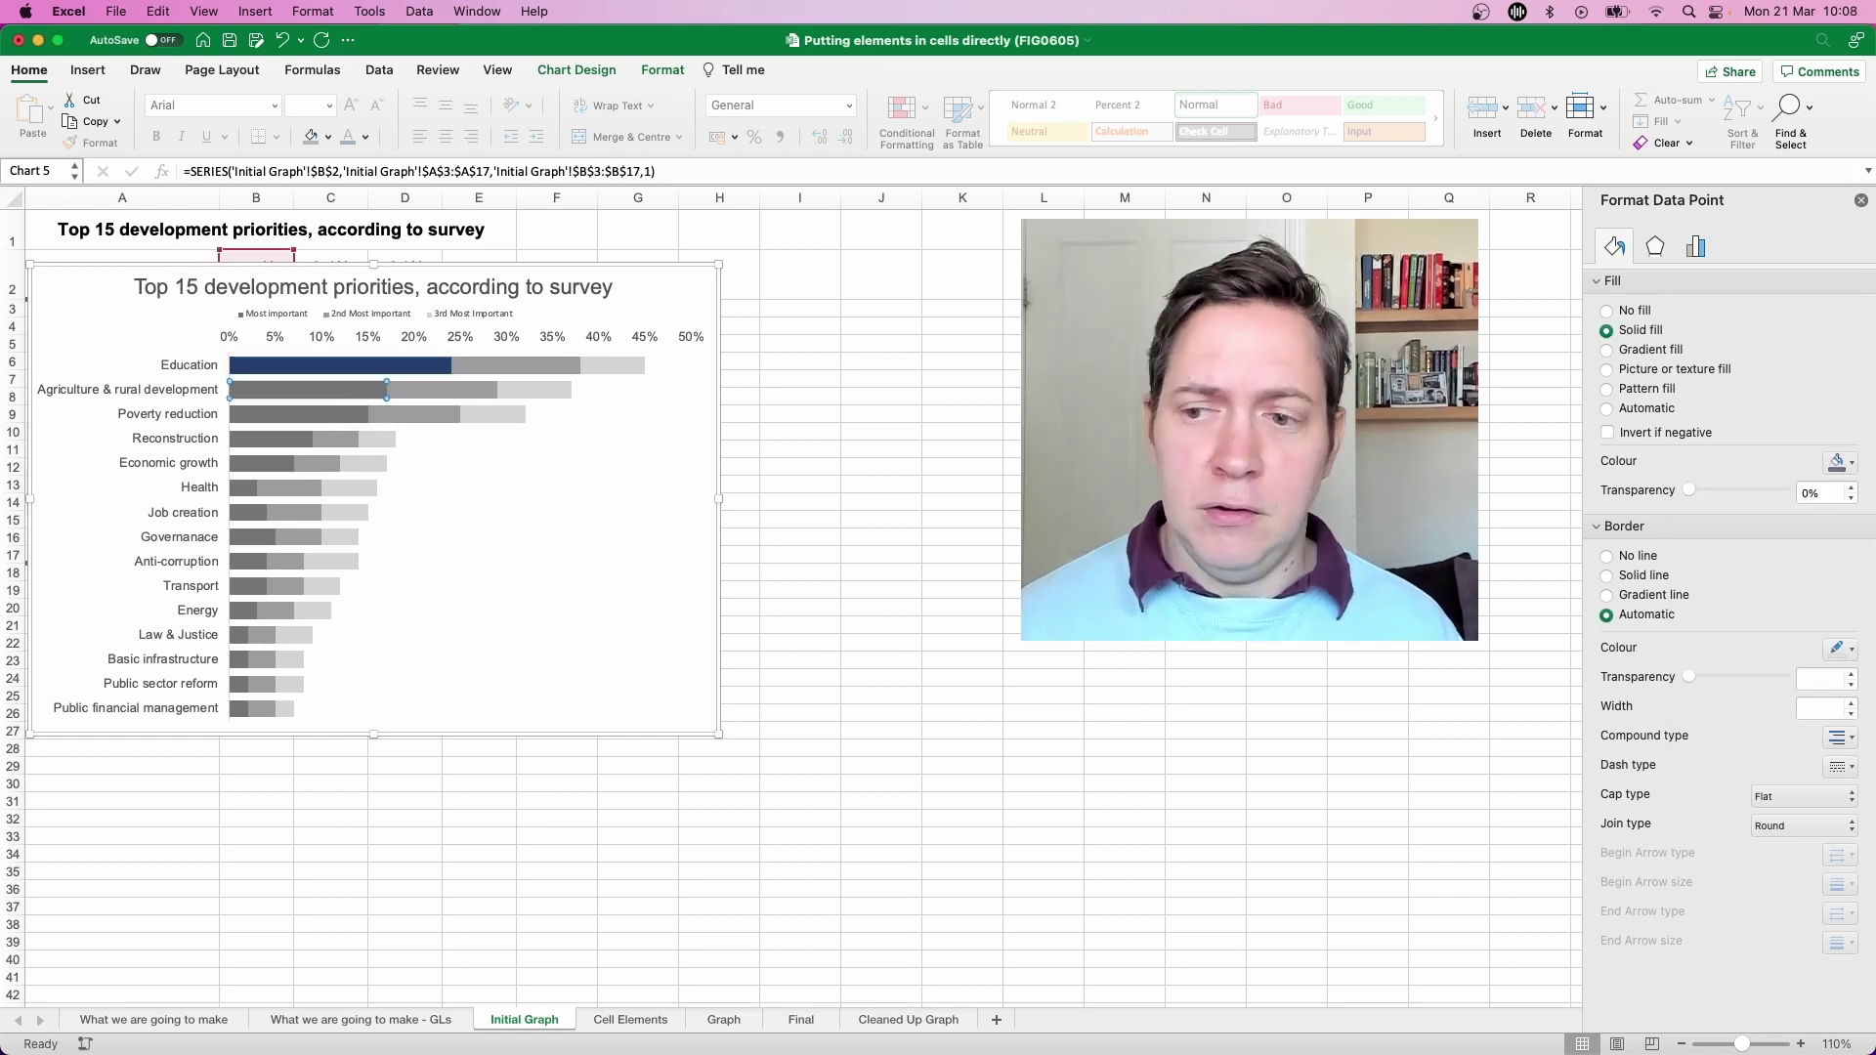
pyautogui.click(1838, 462)
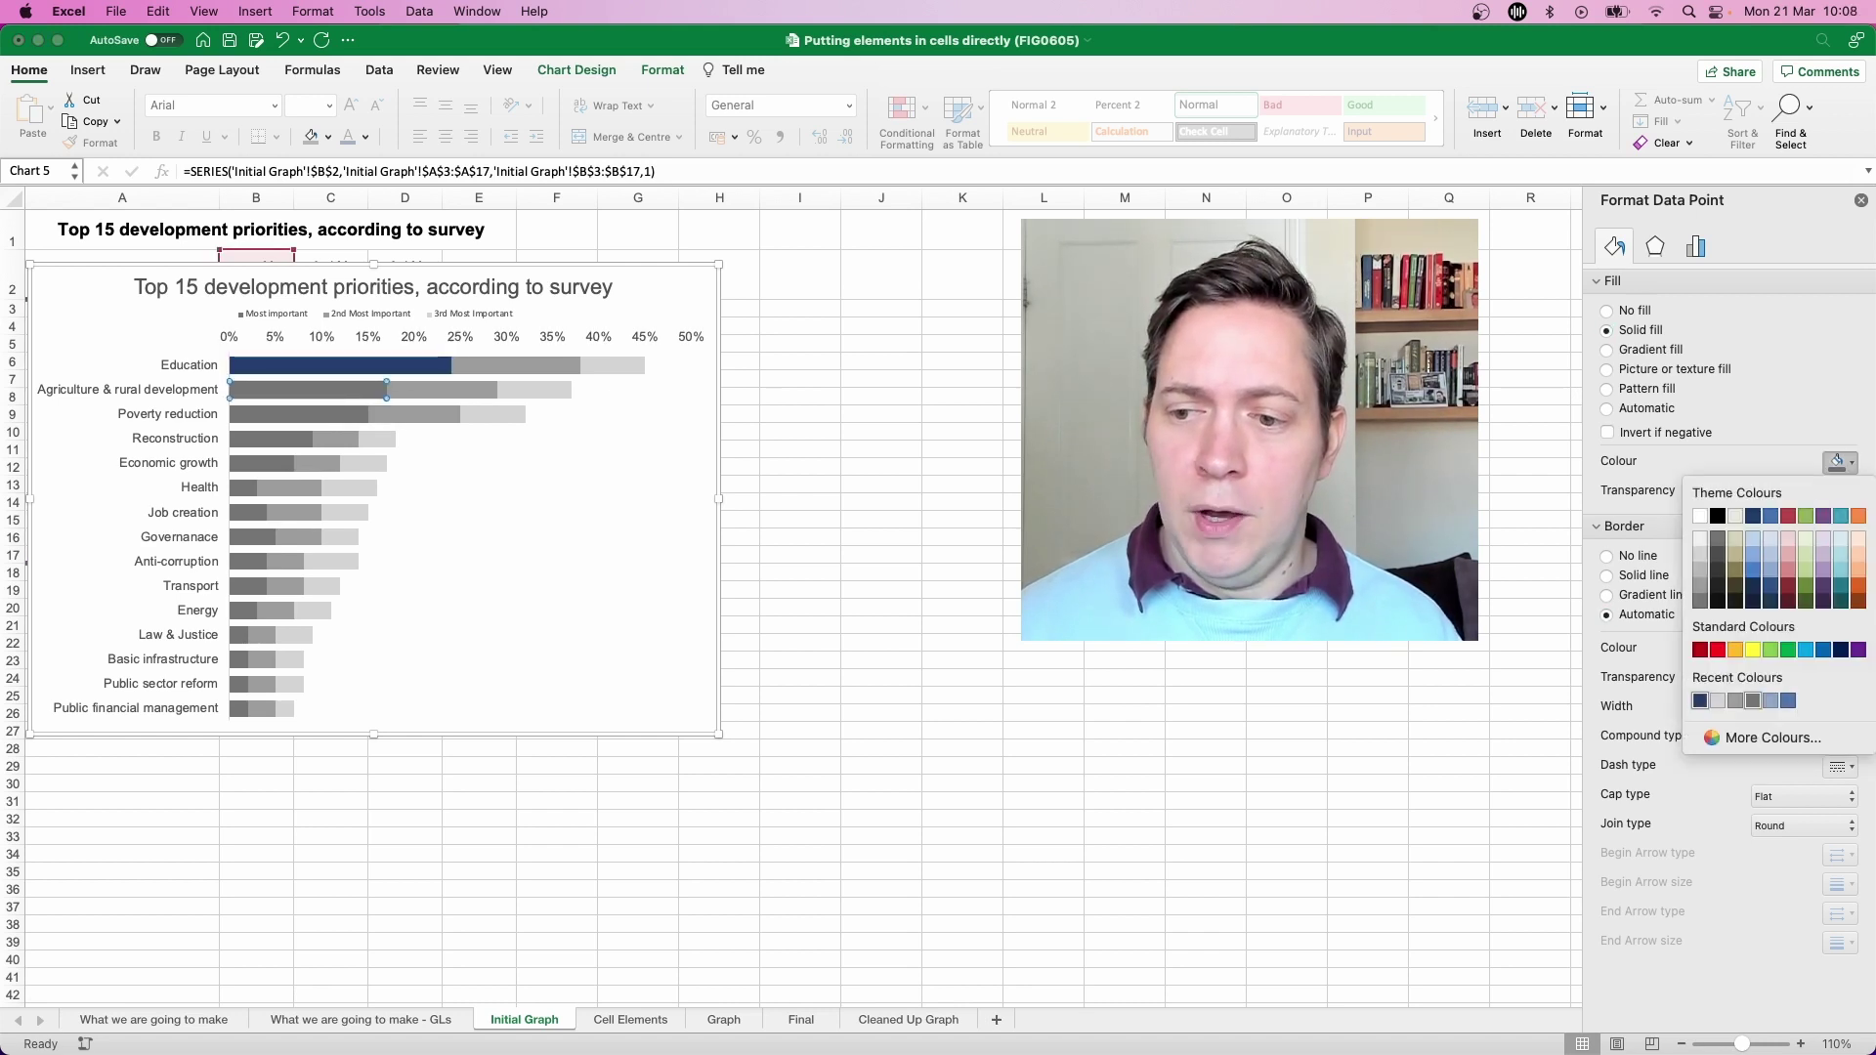
pyautogui.click(1700, 701)
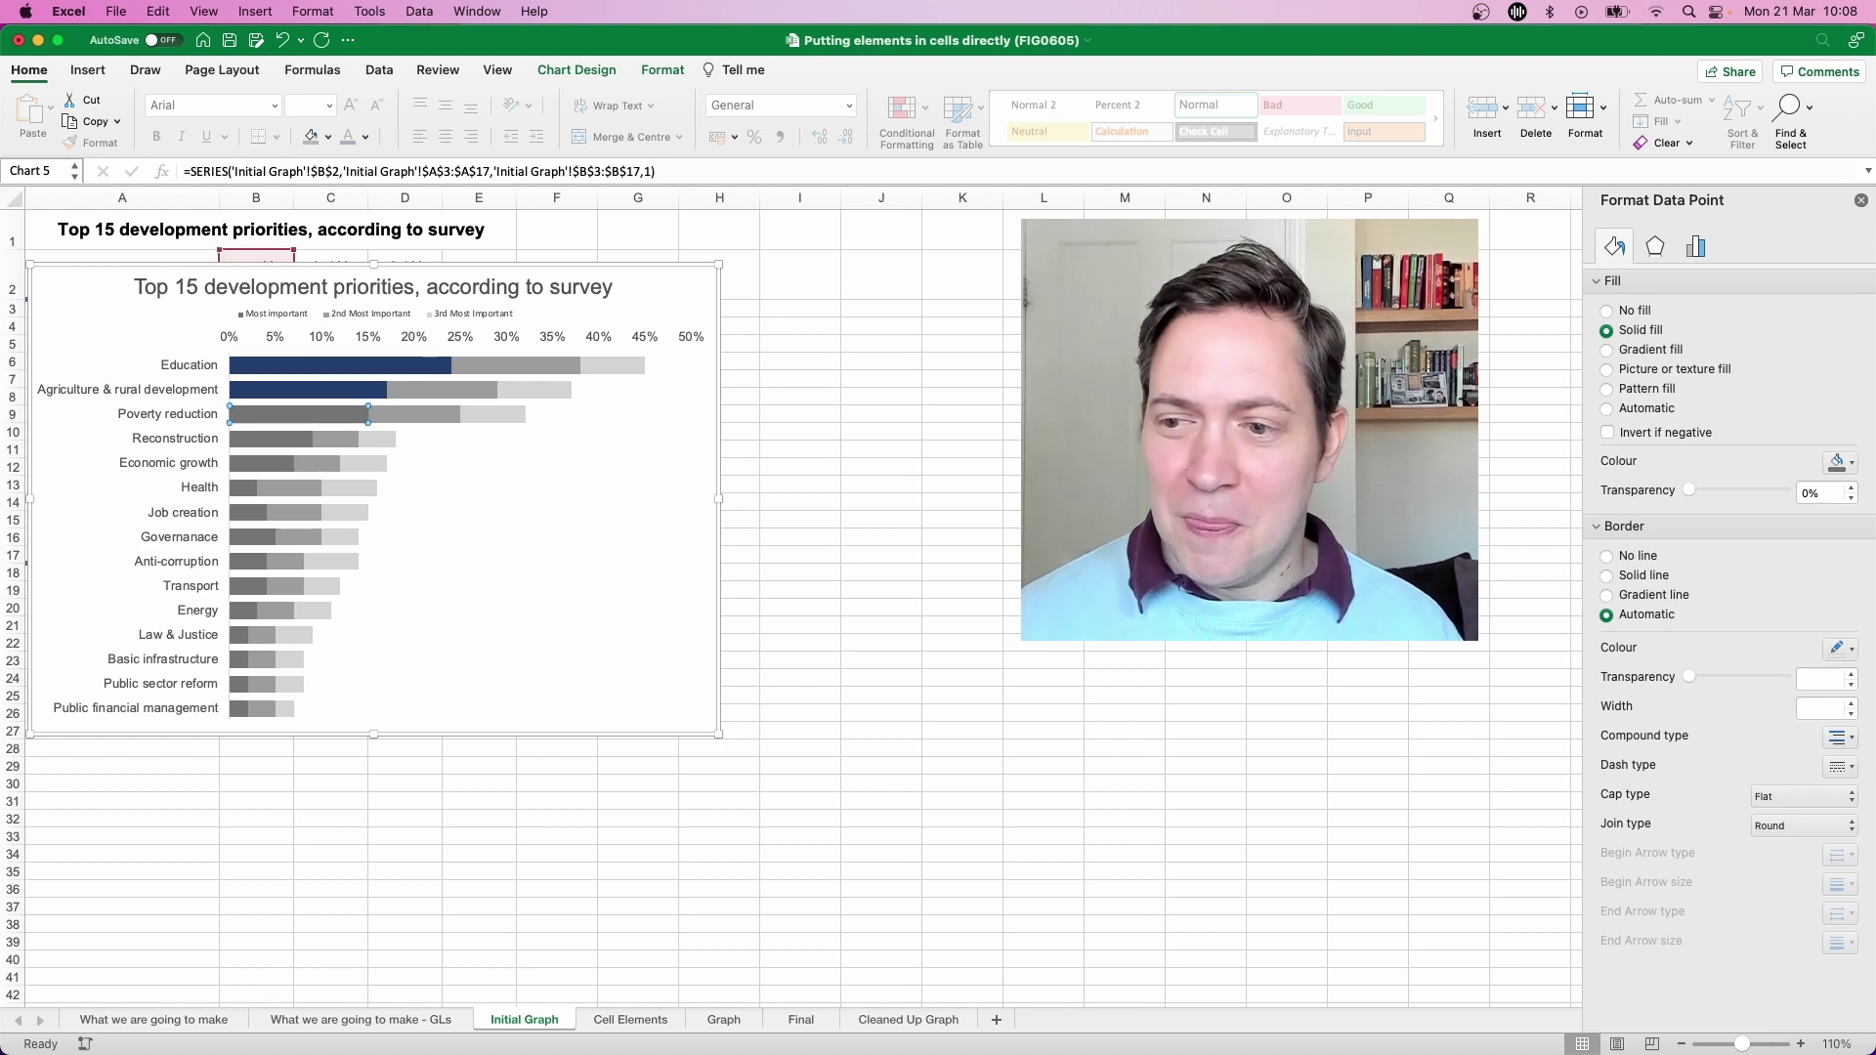
pyautogui.click(298, 413)
pyautogui.click(1839, 462)
pyautogui.click(1700, 700)
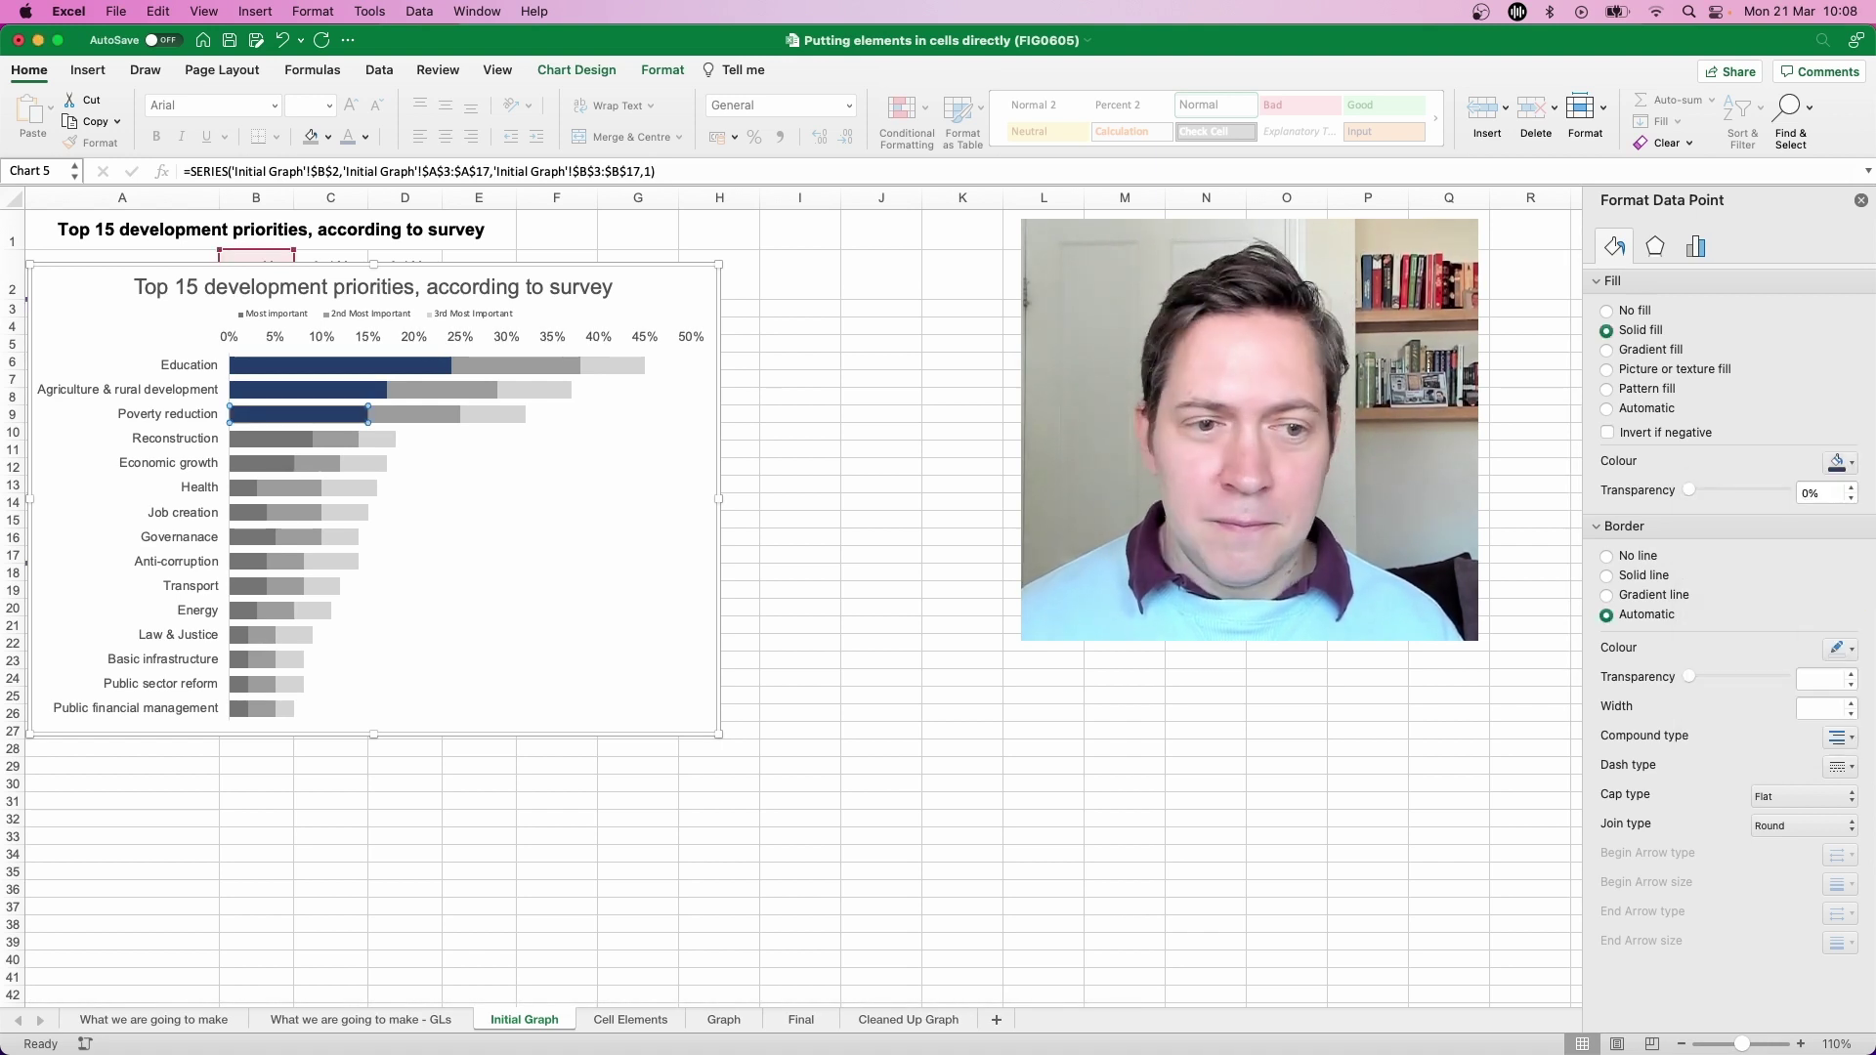
# Fill the "2nd Most important" segments of the top three priorities with the medium blue from the recent colours
pyautogui.click(515, 364)
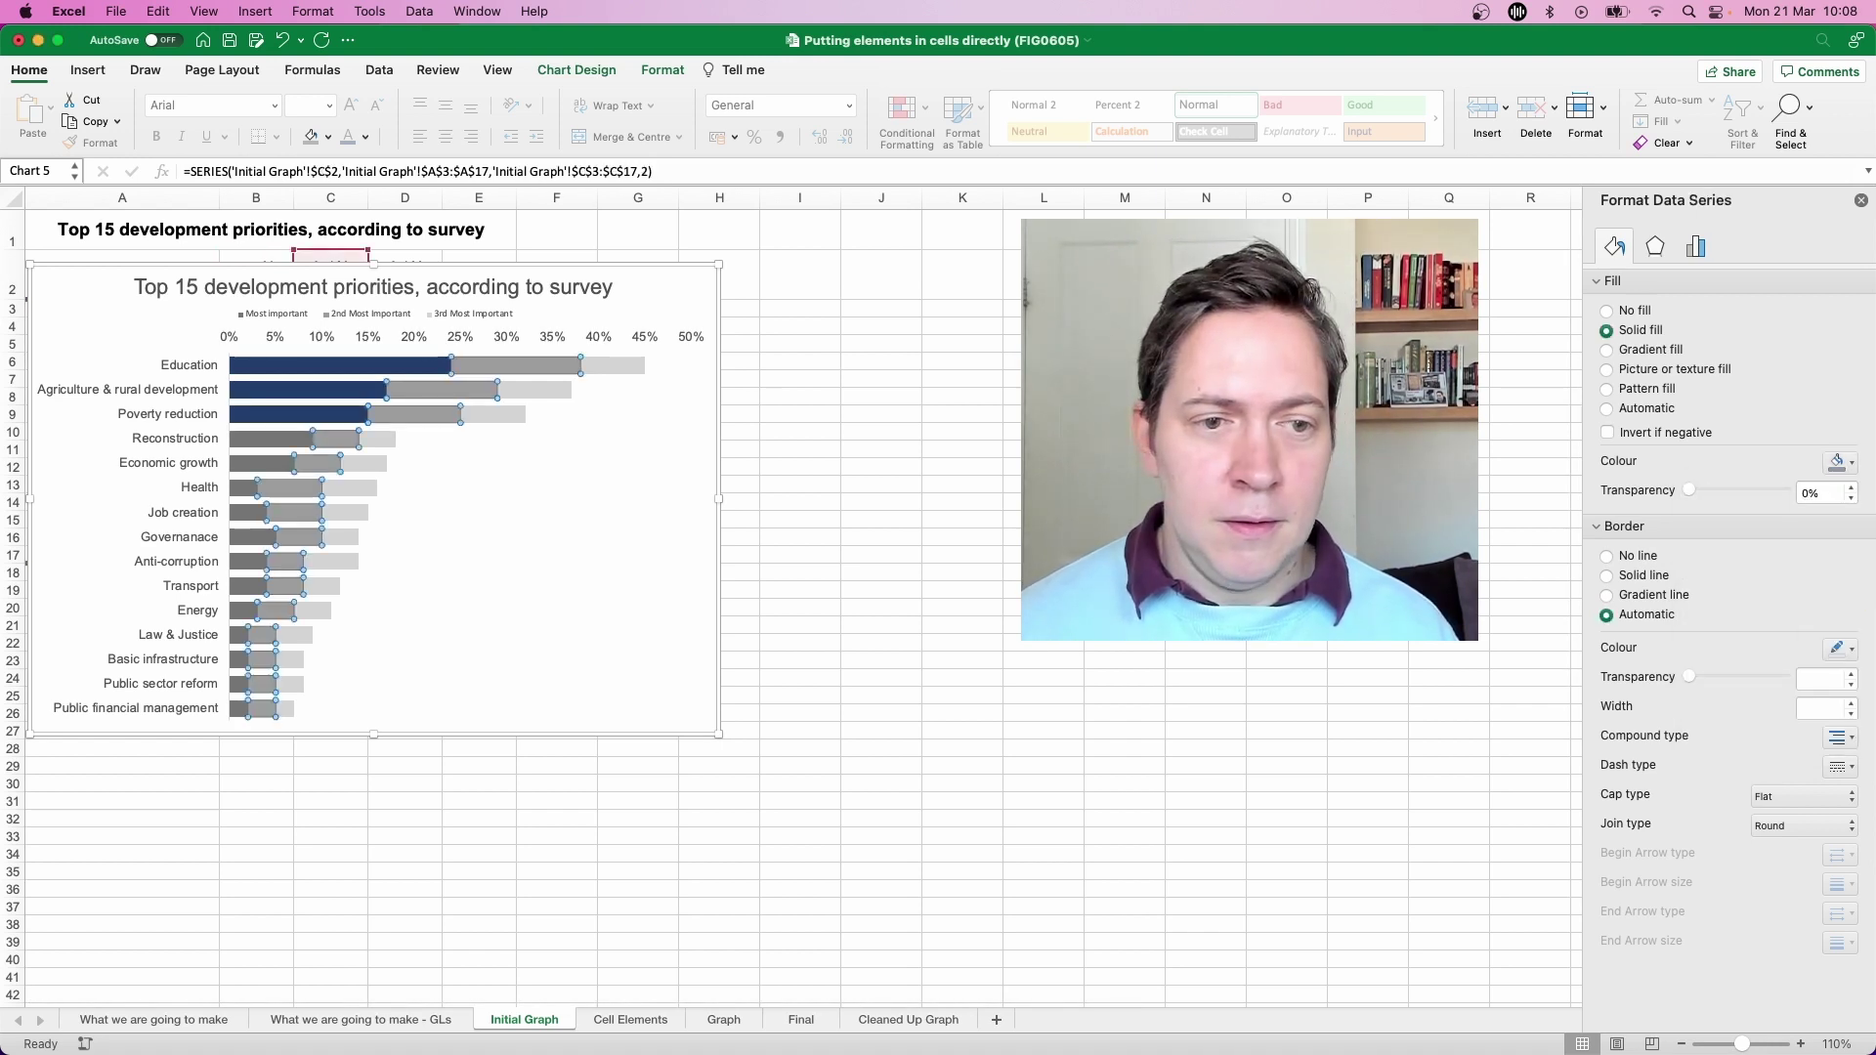
pyautogui.click(516, 365)
pyautogui.click(1838, 462)
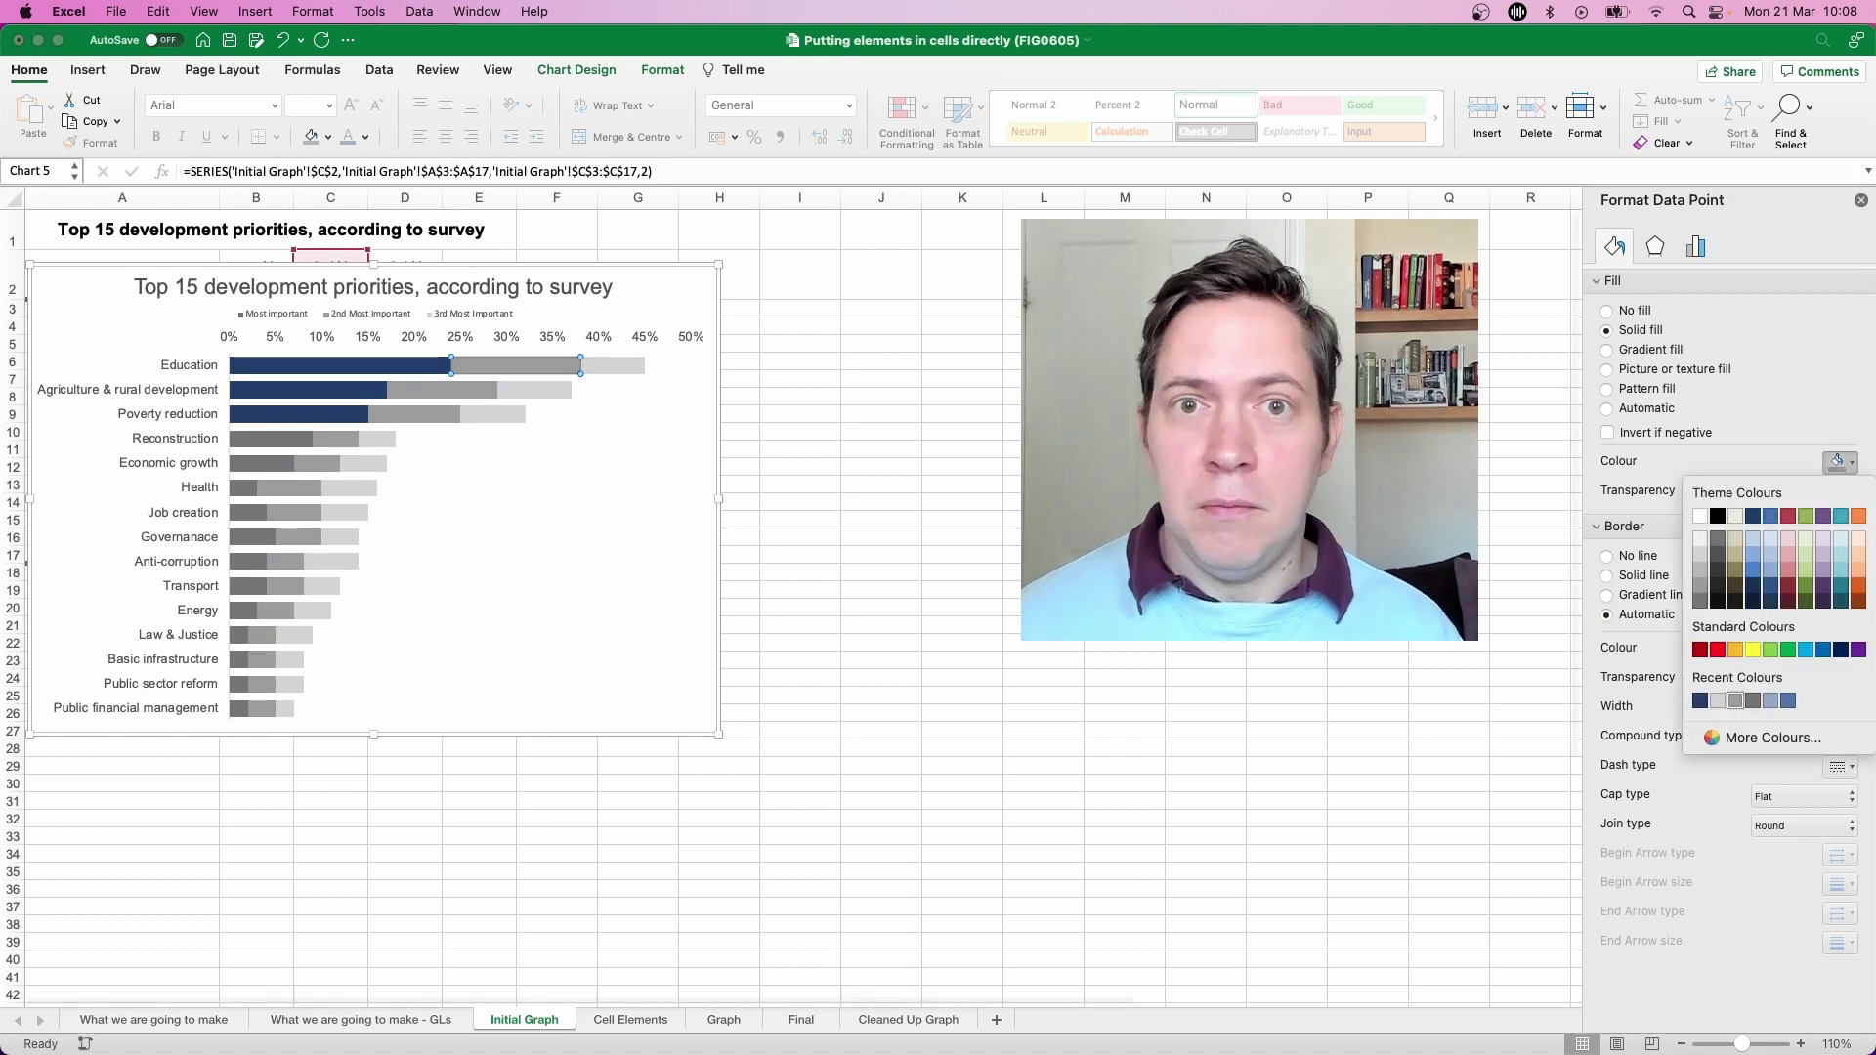
pyautogui.click(1788, 700)
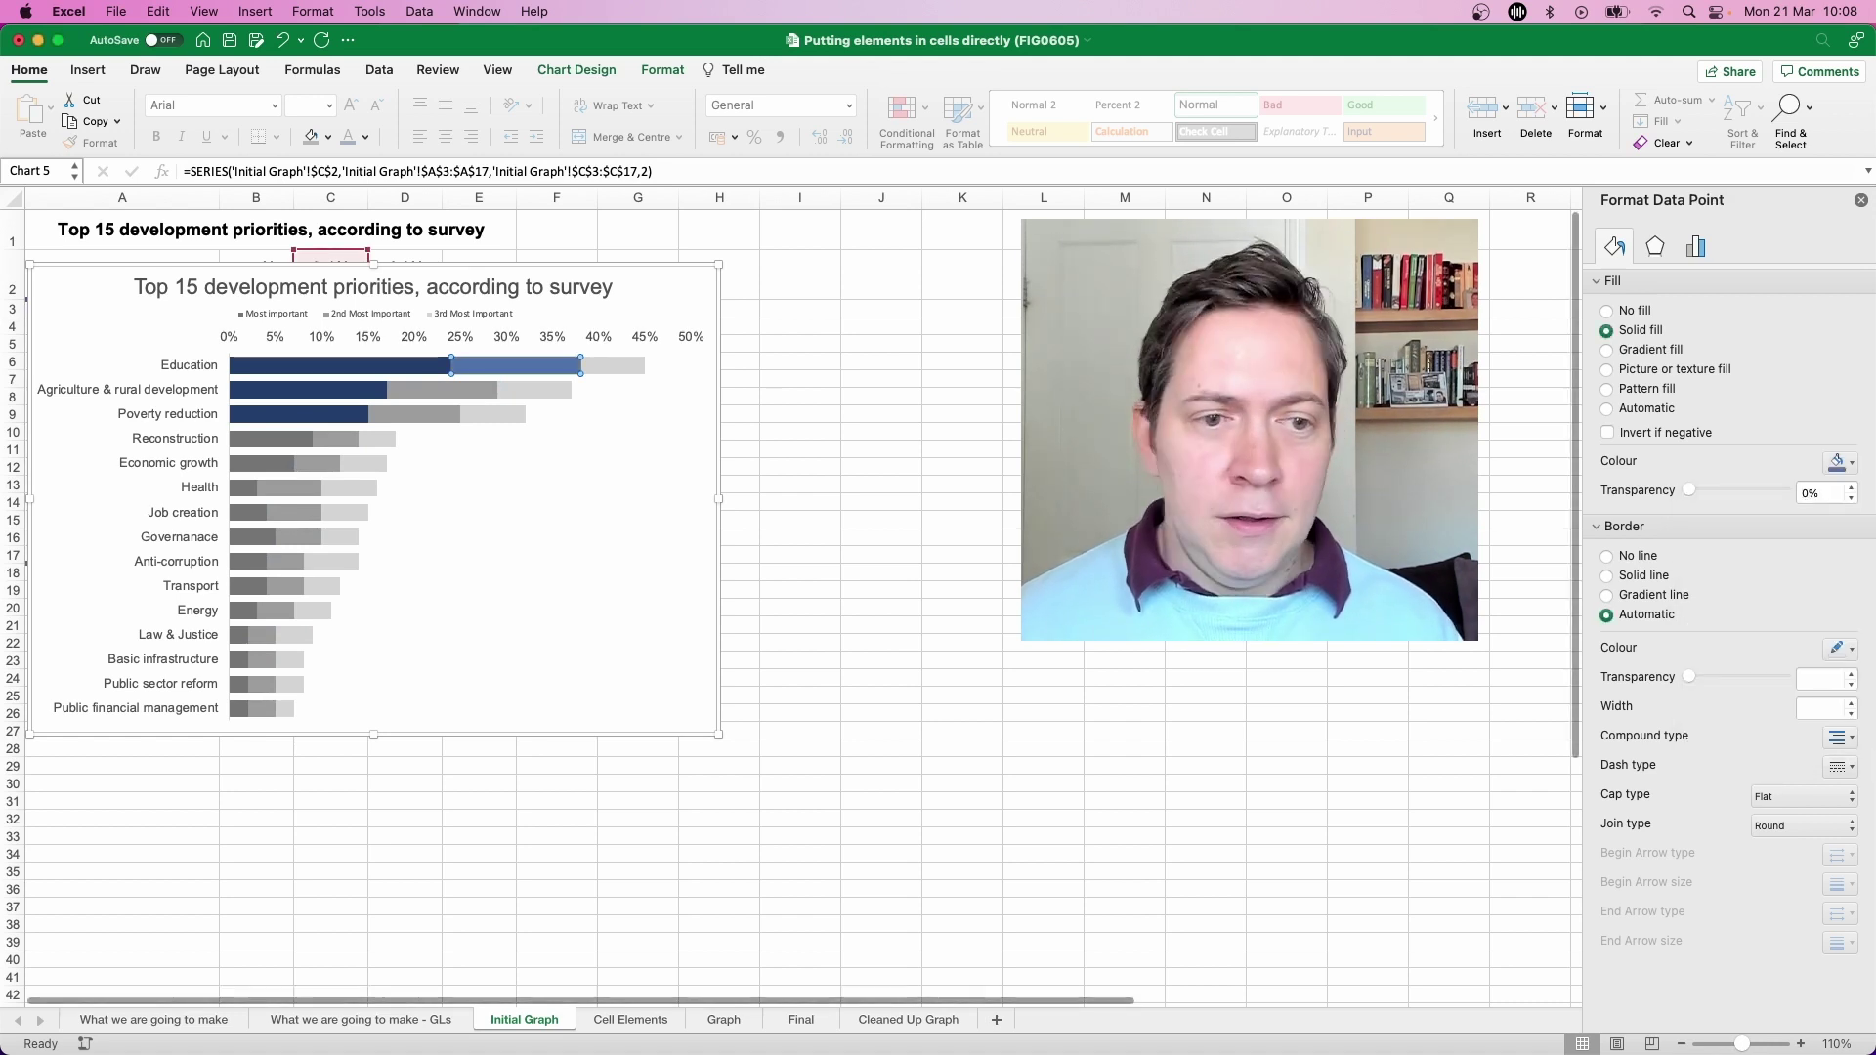
pyautogui.click(442, 389)
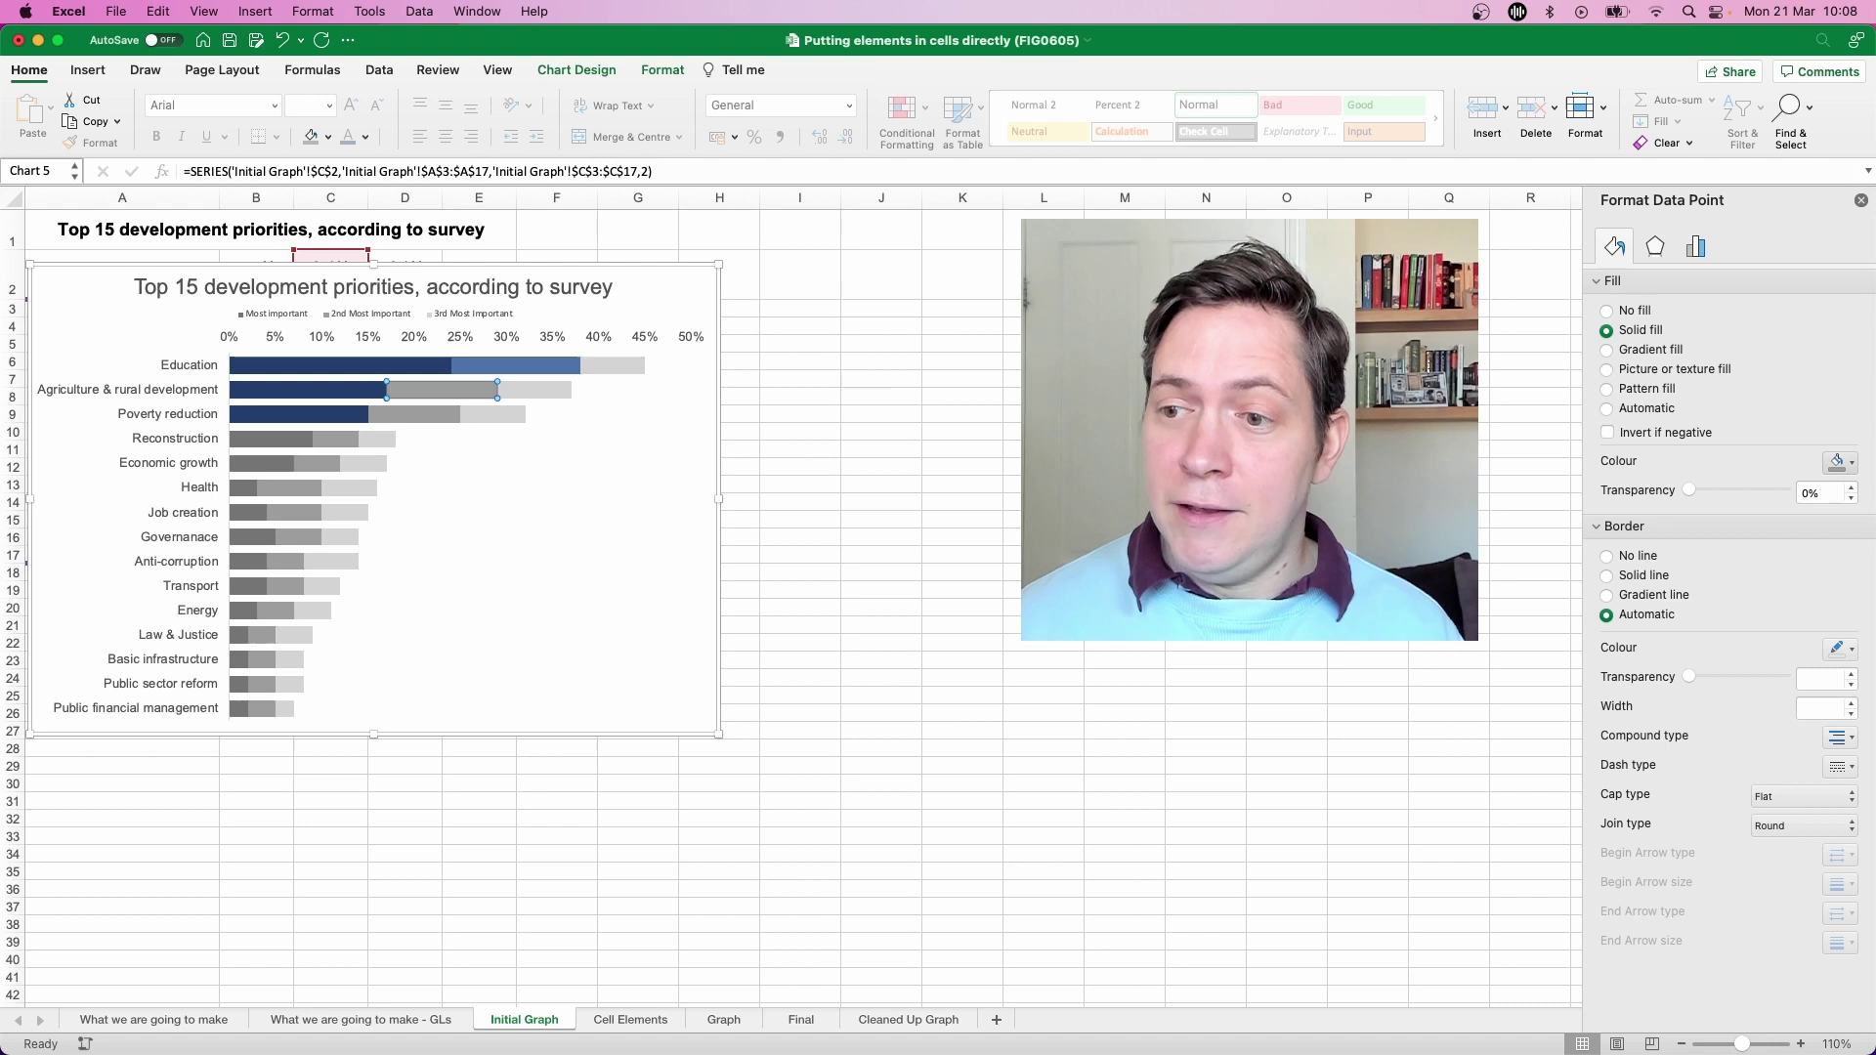
pyautogui.click(1839, 462)
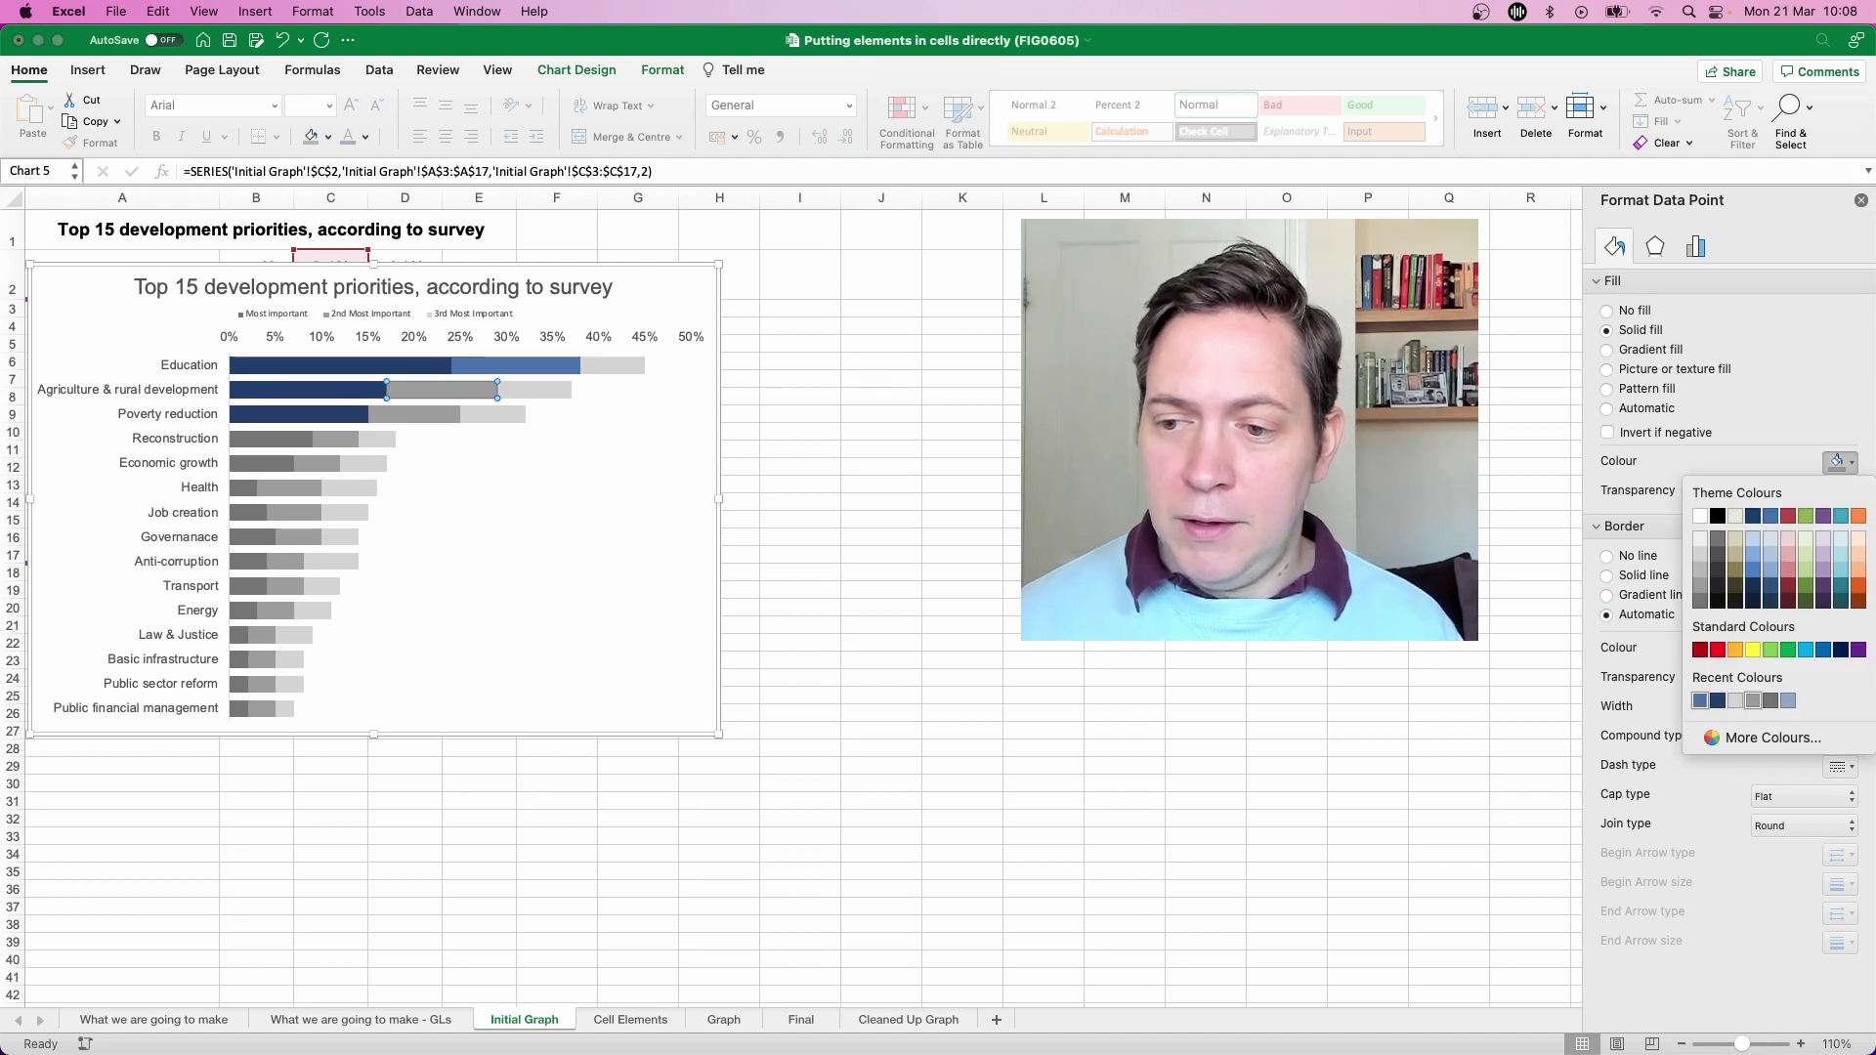
pyautogui.click(1700, 701)
pyautogui.click(413, 413)
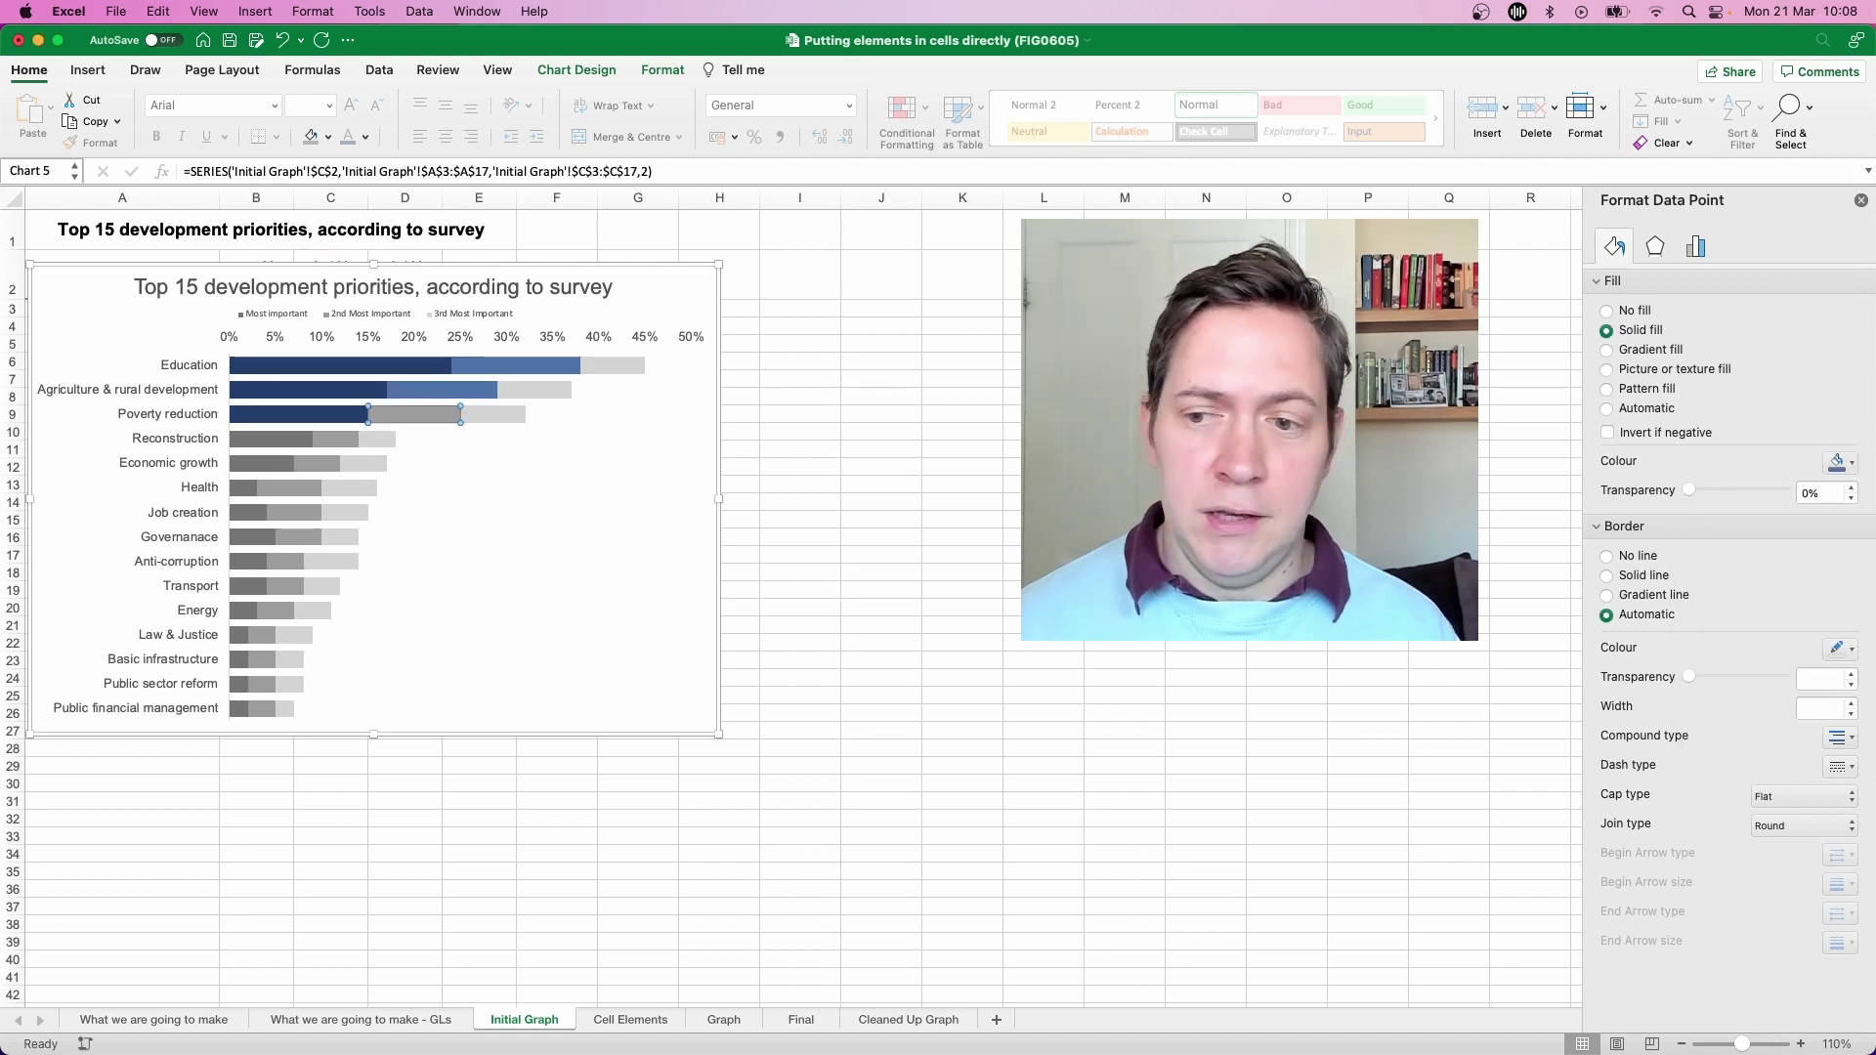
pyautogui.click(1850, 462)
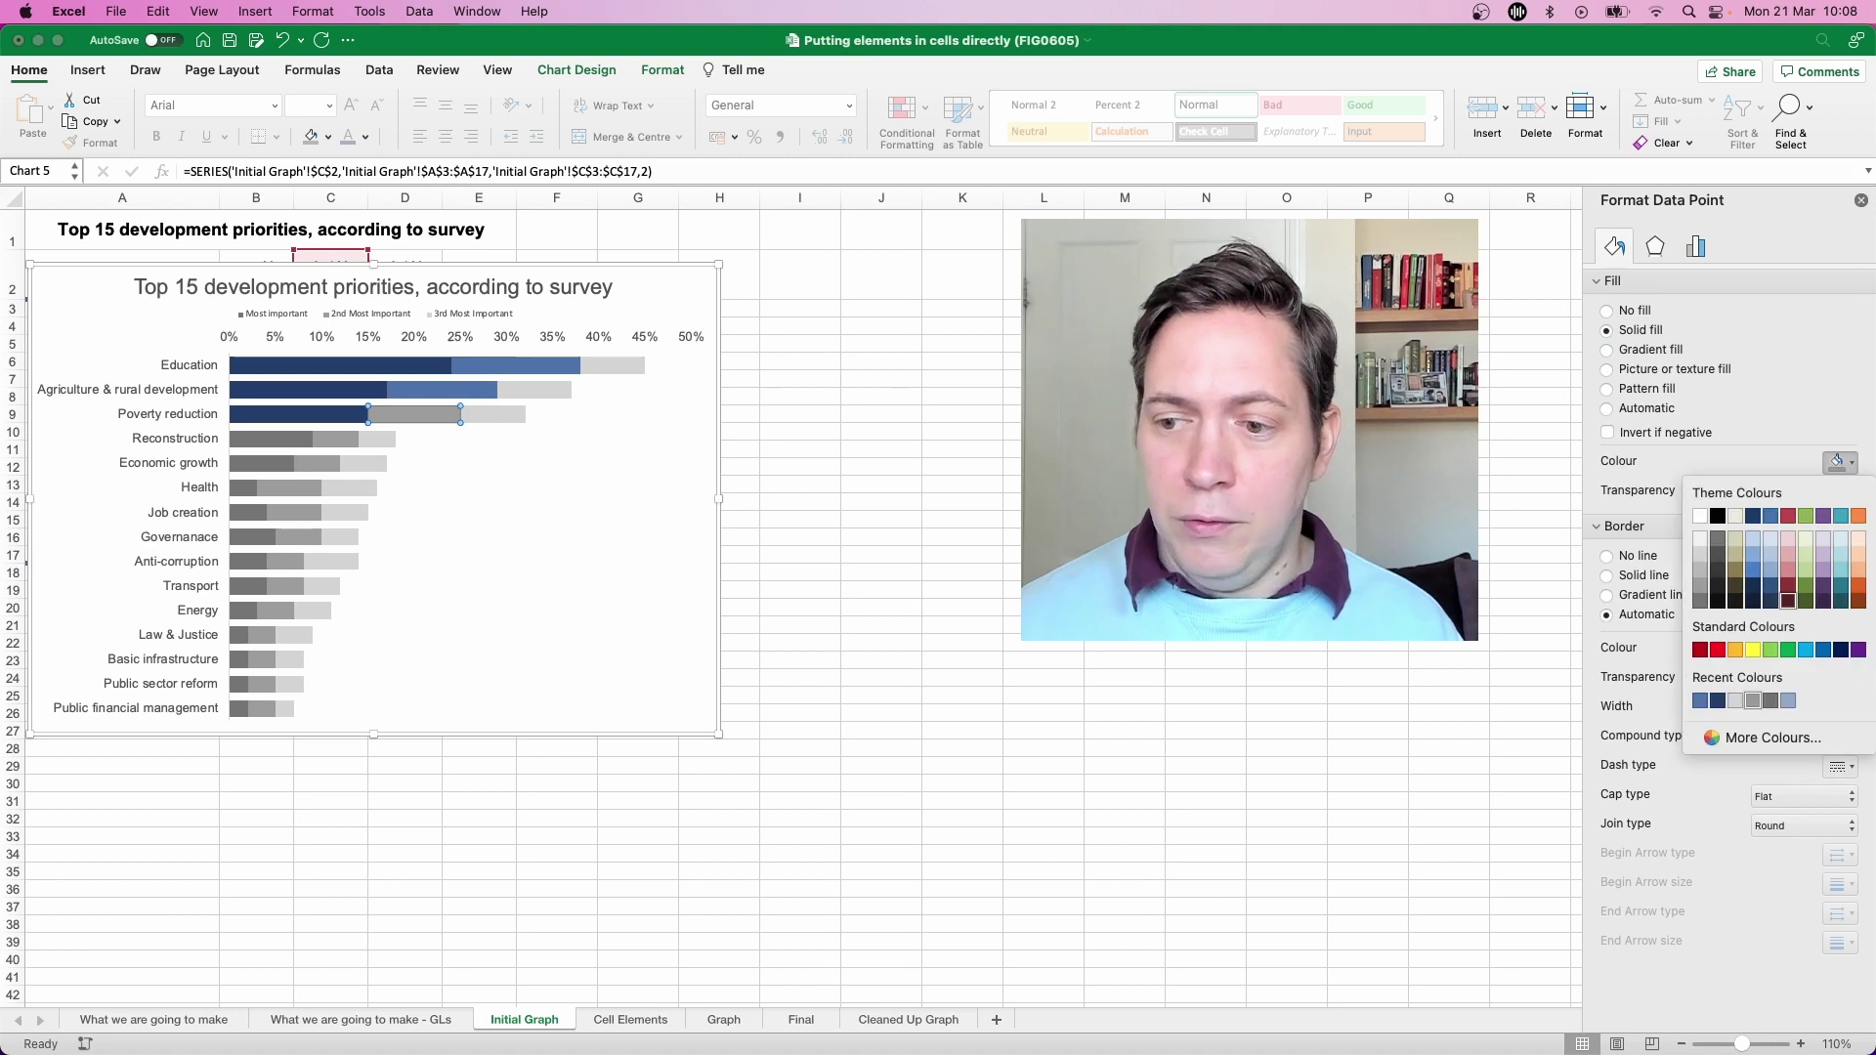
pyautogui.click(1700, 701)
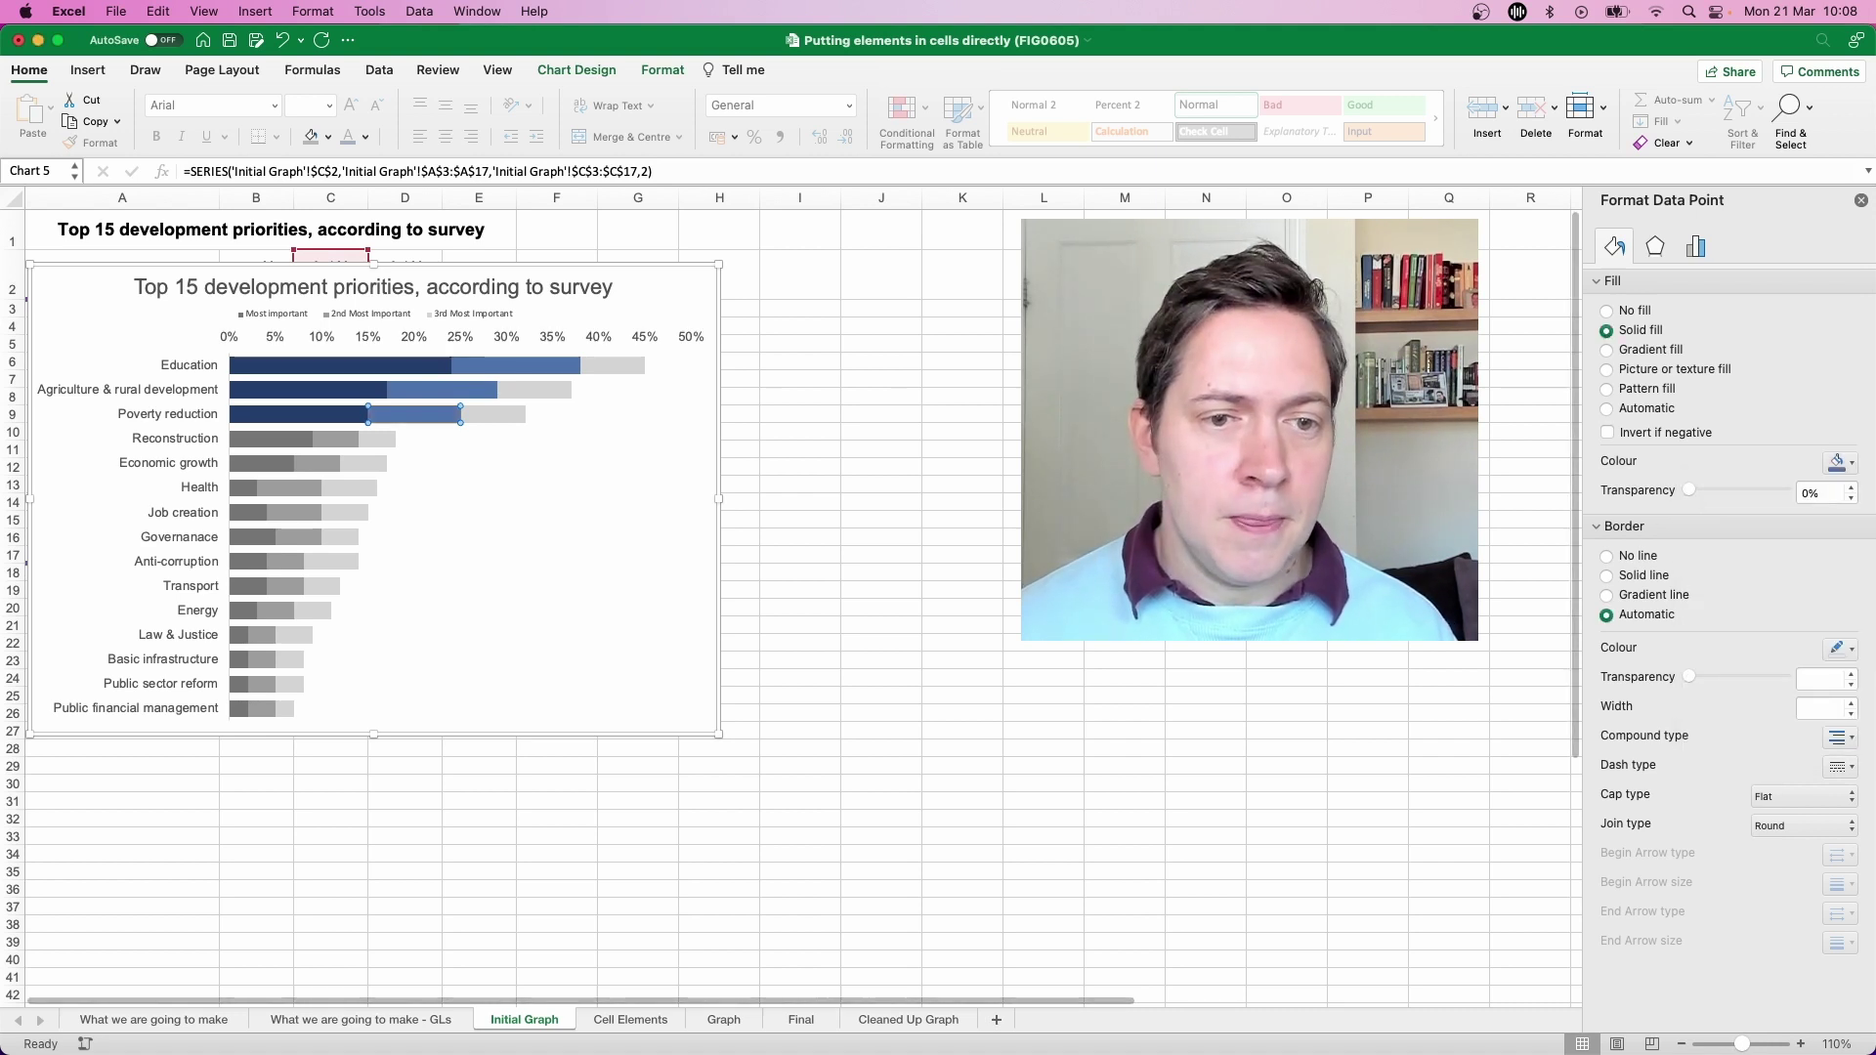
# Fill the "3rd Most important" segments of the top three priorities with the light blue from the recent colours, and deselect the chart
pyautogui.click(612, 364)
pyautogui.click(613, 365)
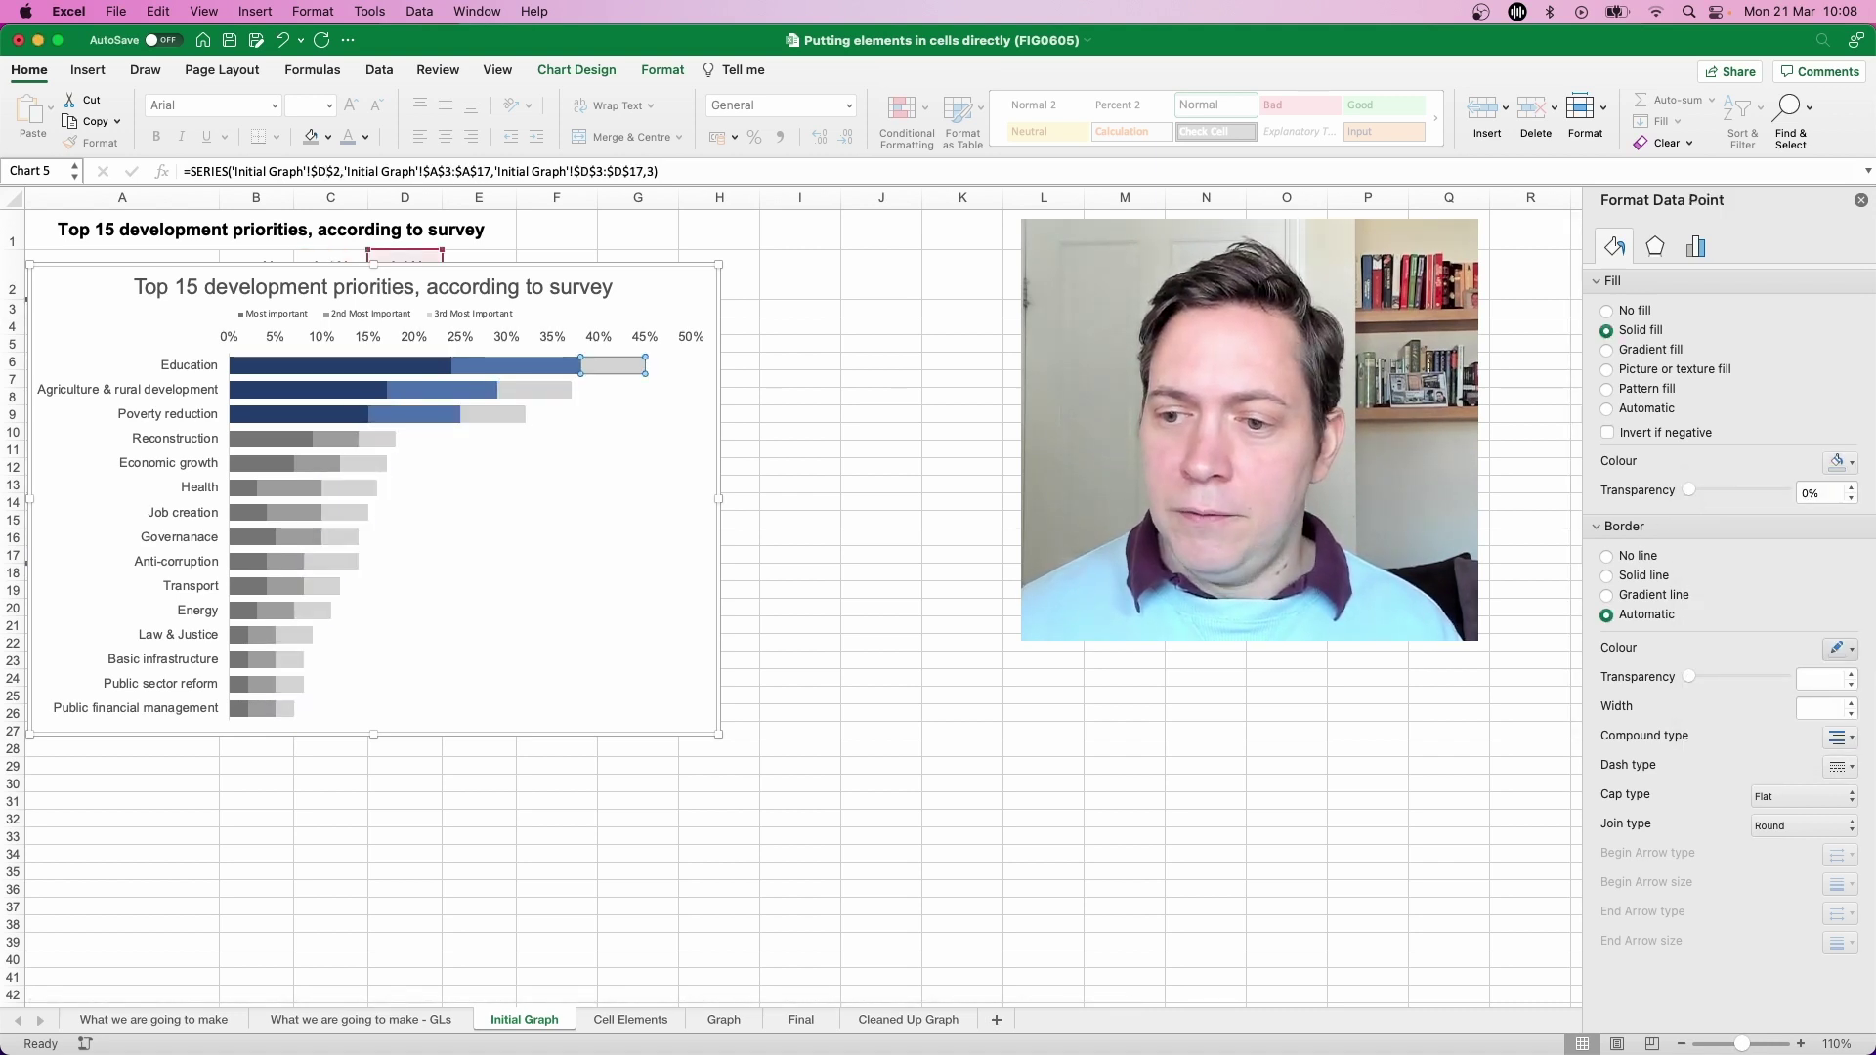
pyautogui.click(1837, 461)
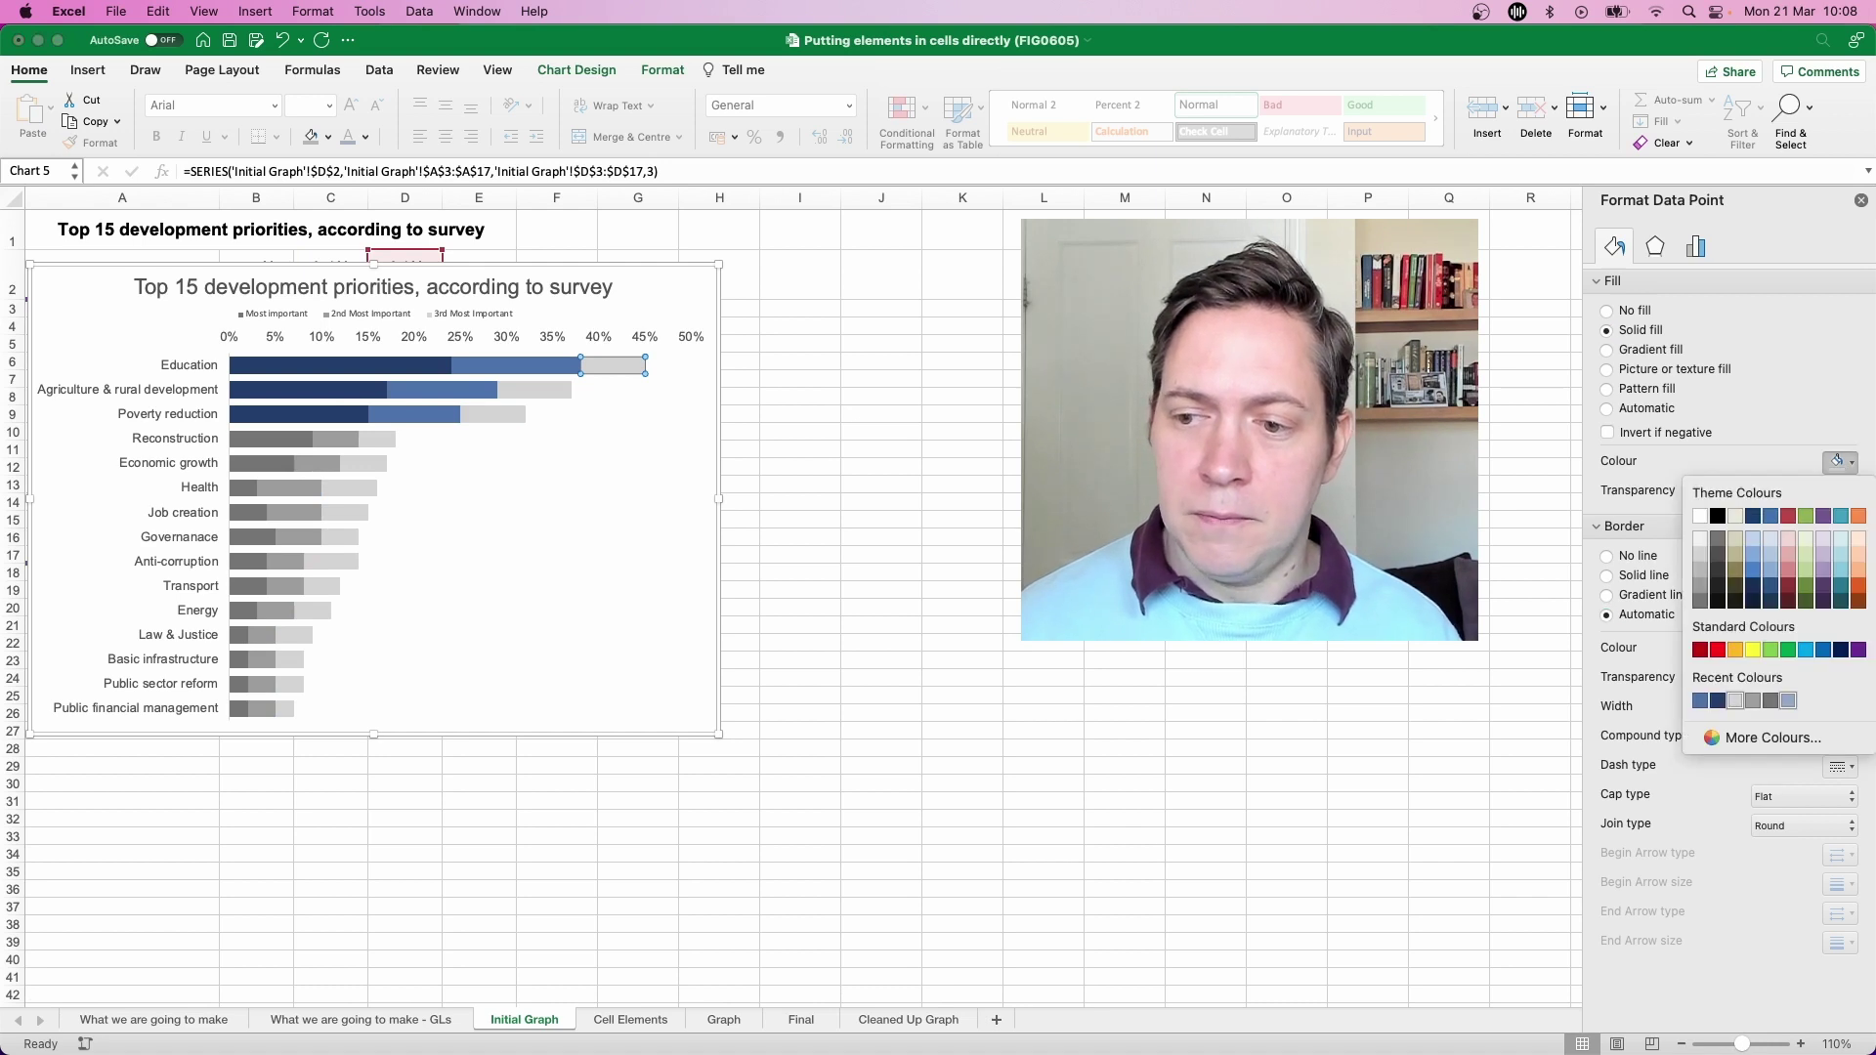
pyautogui.click(1788, 700)
pyautogui.click(535, 390)
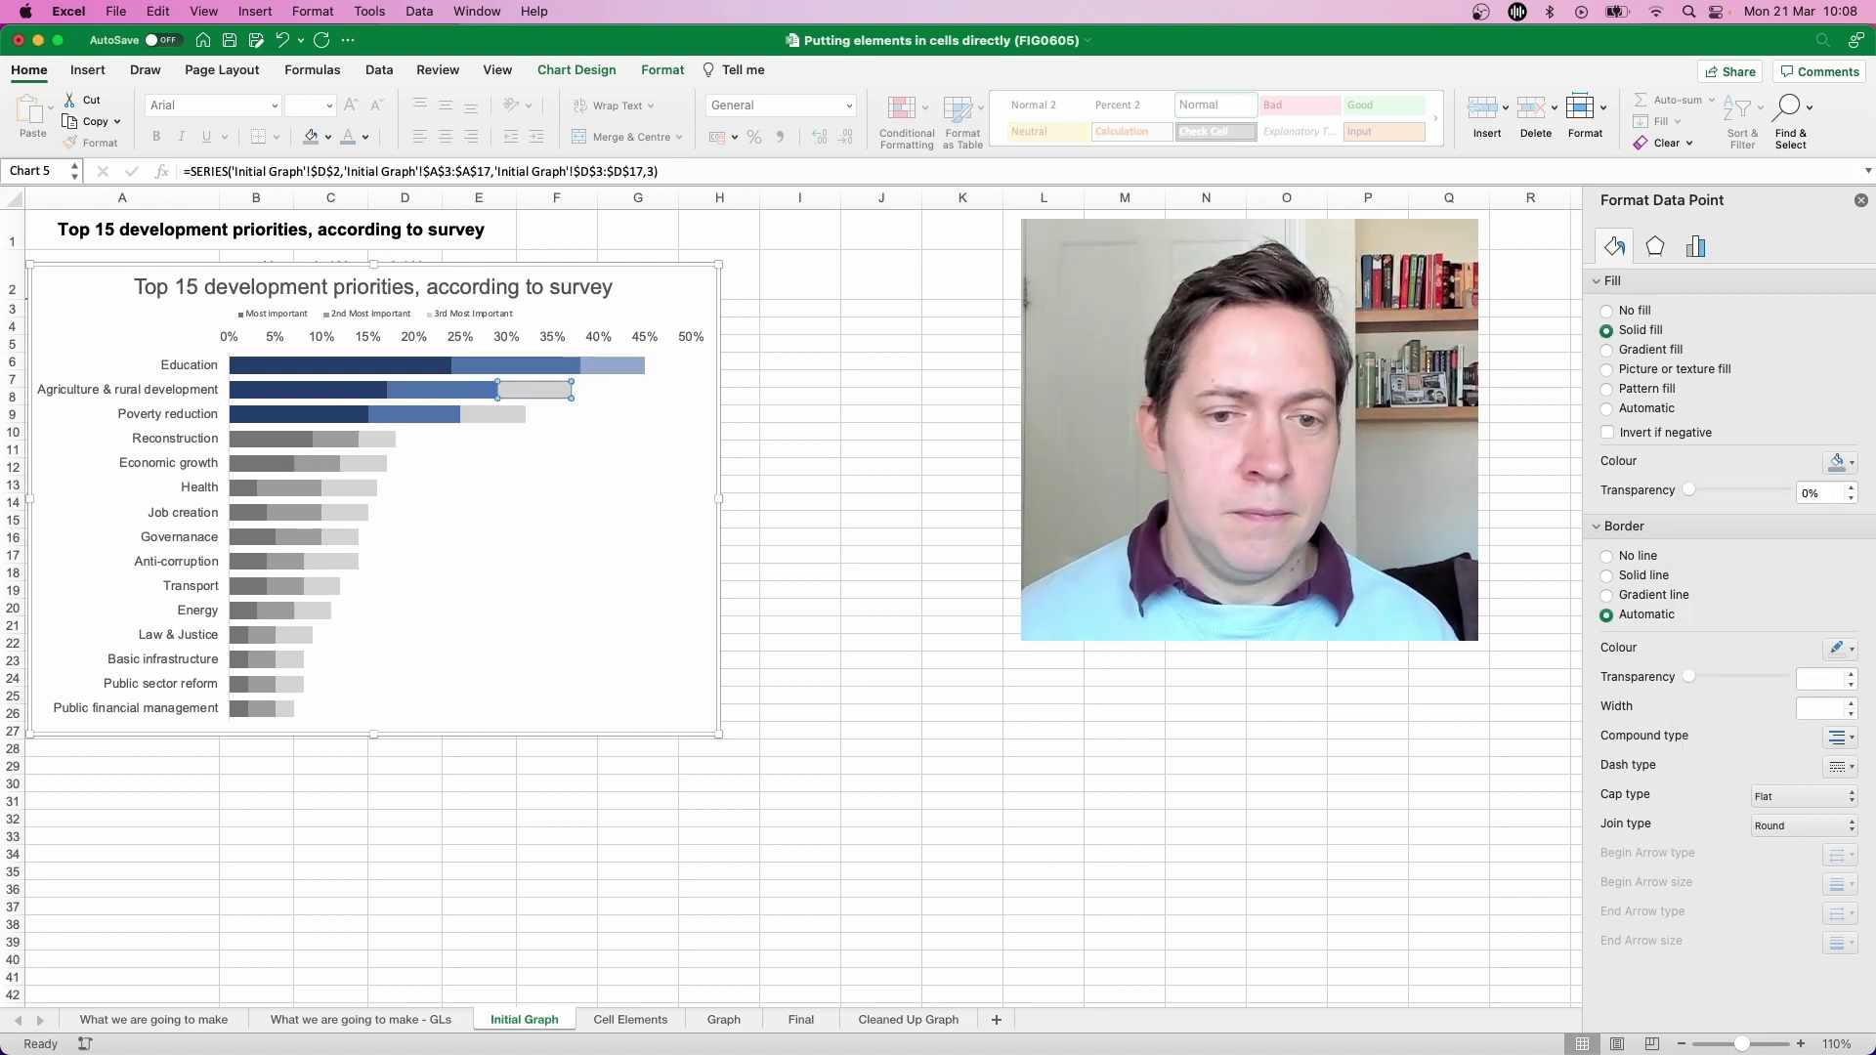
pyautogui.click(1837, 462)
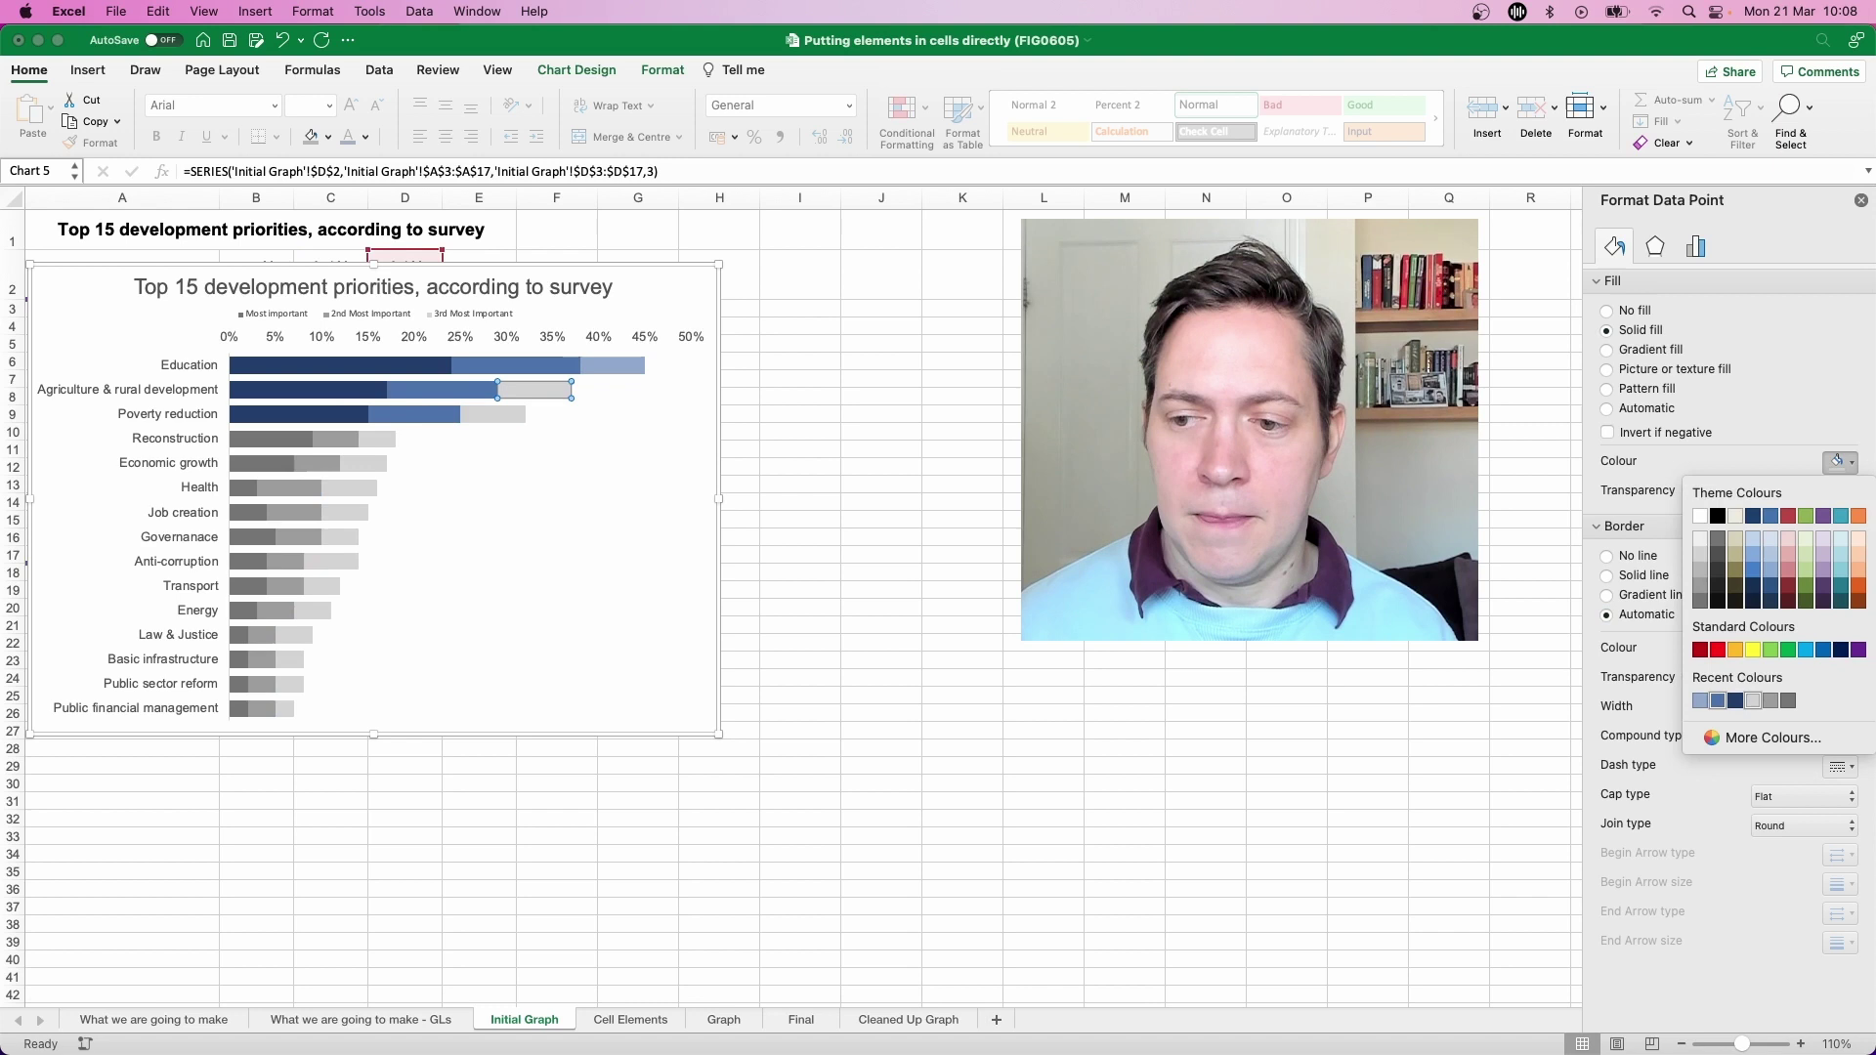
pyautogui.click(1703, 701)
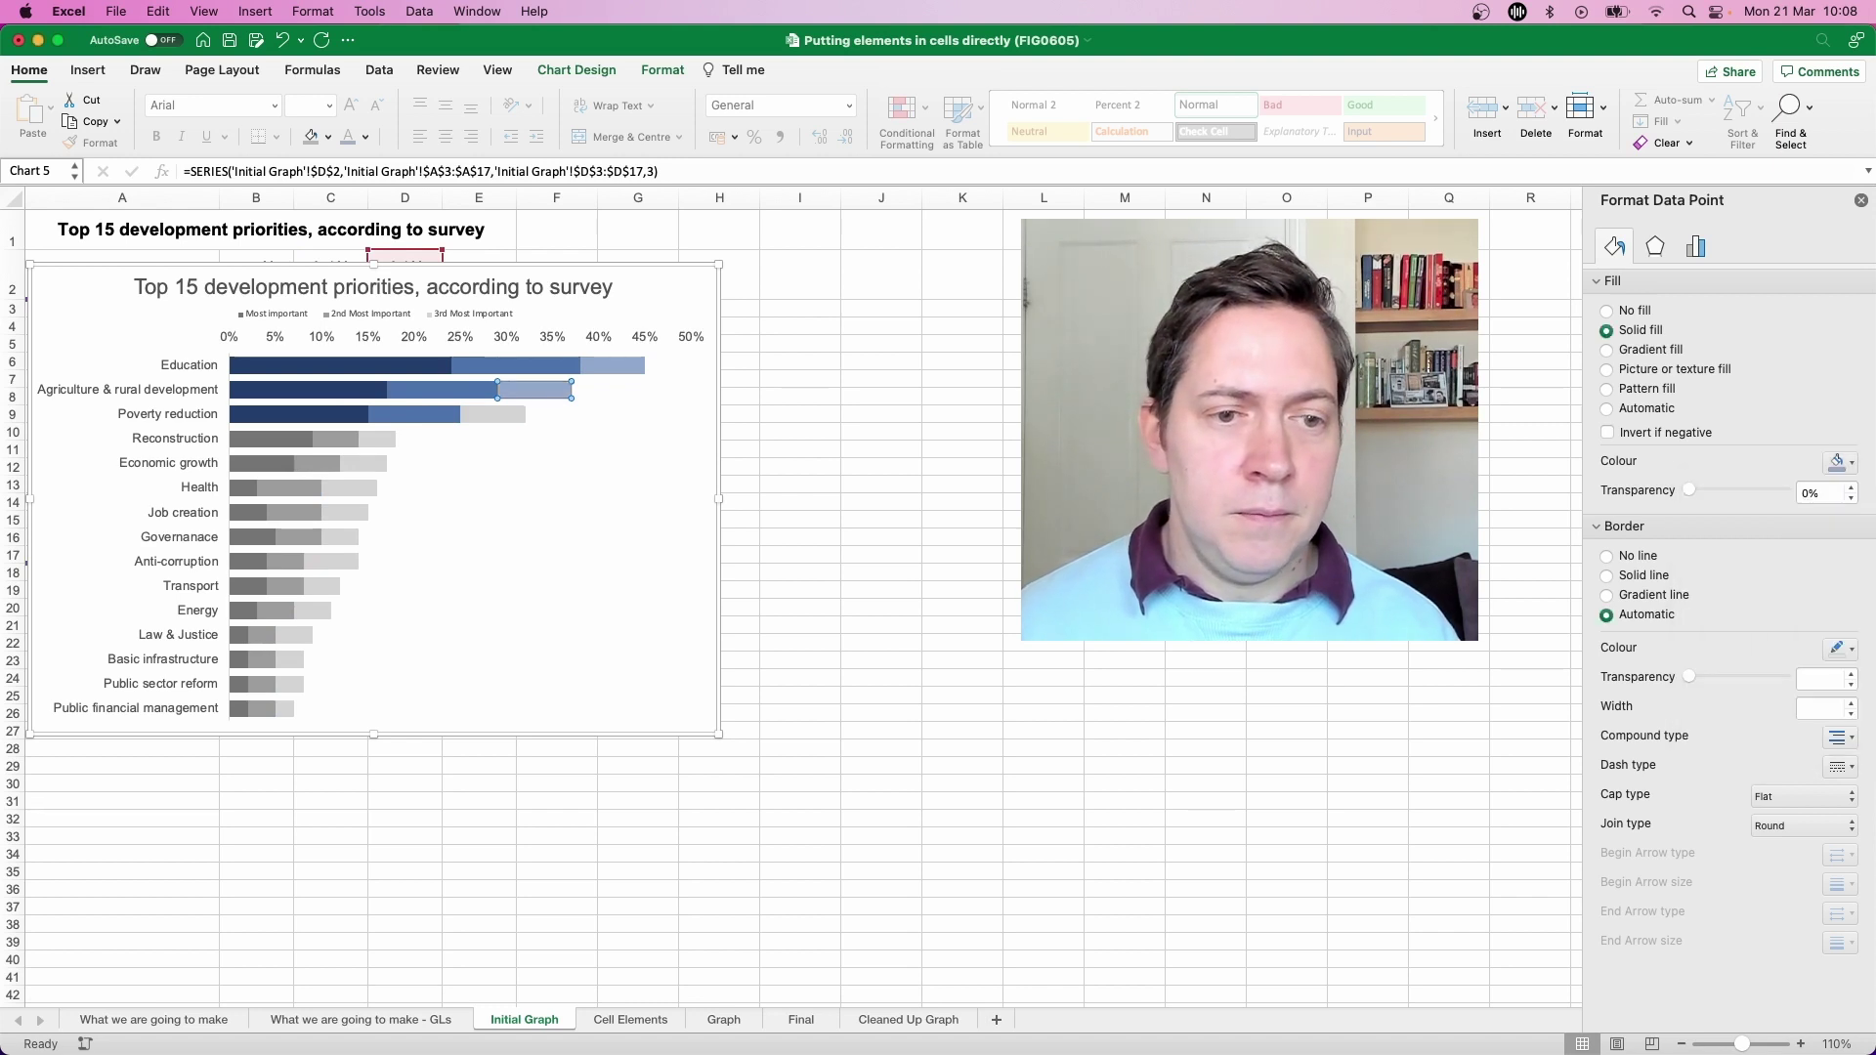
pyautogui.click(494, 414)
pyautogui.click(1837, 461)
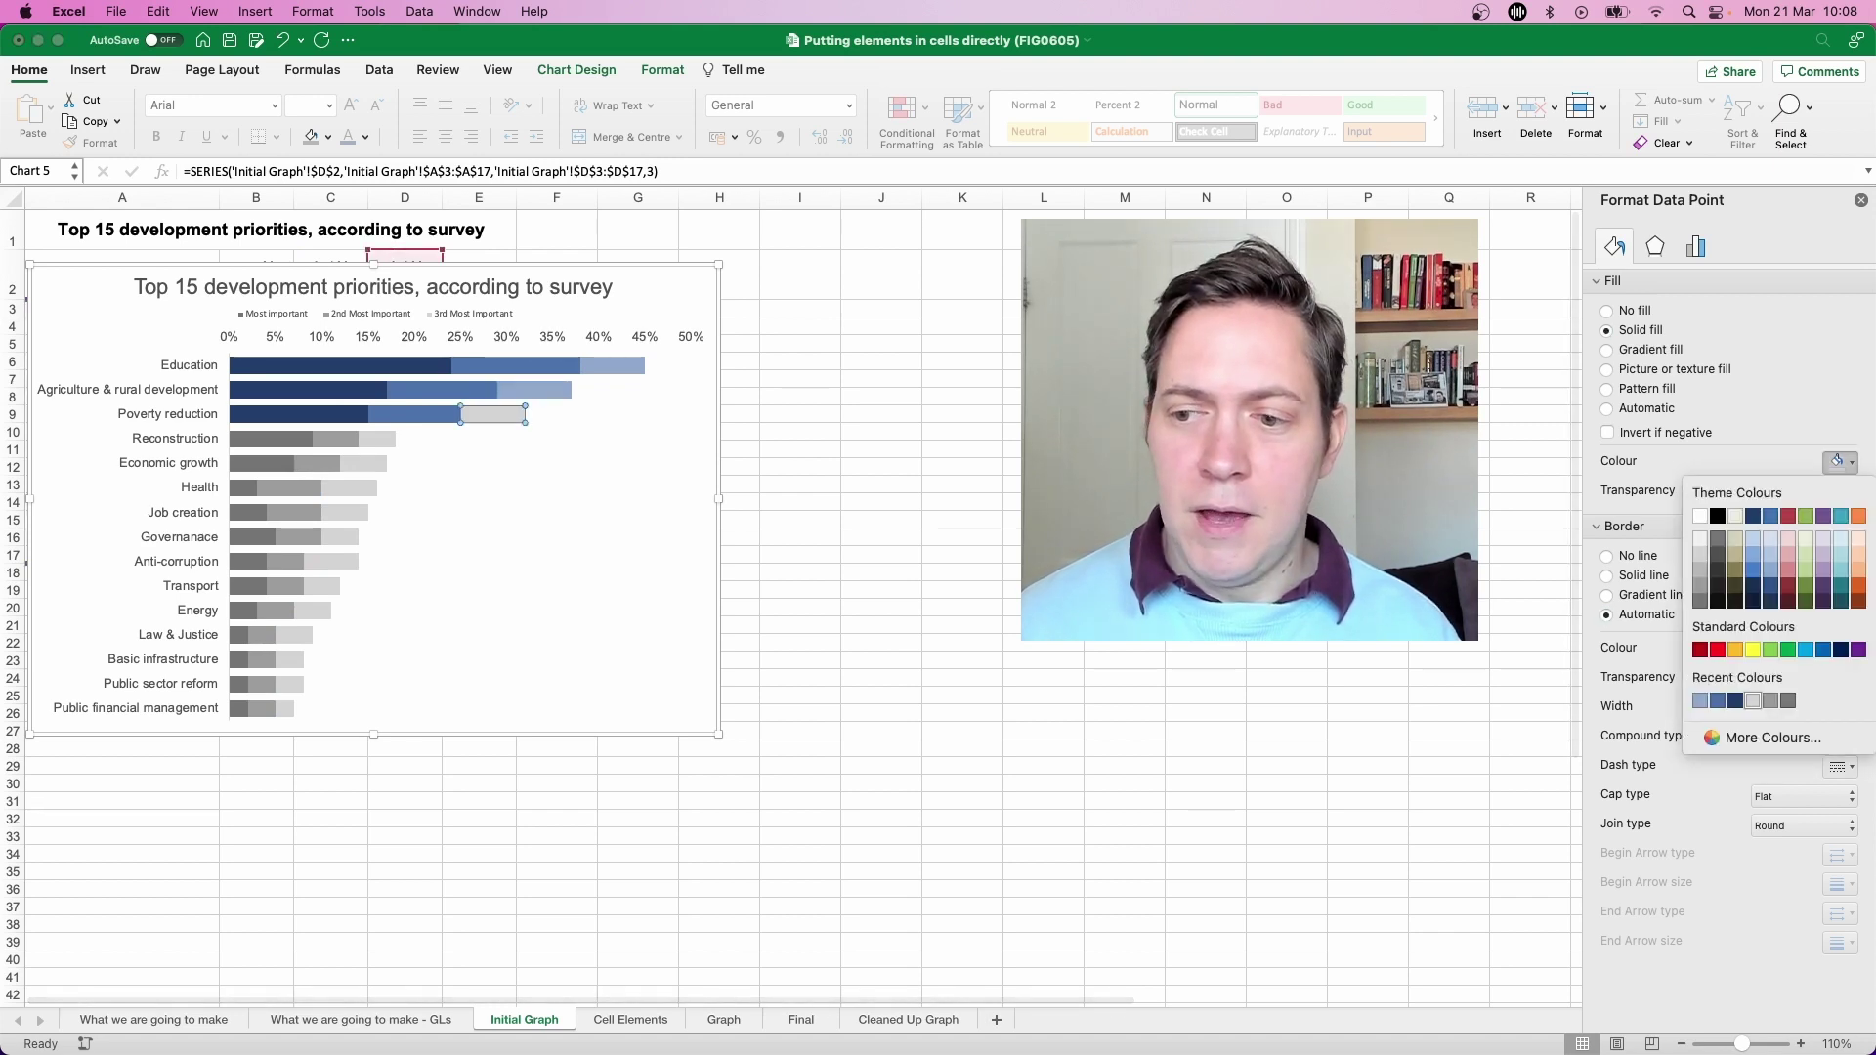
pyautogui.click(1700, 701)
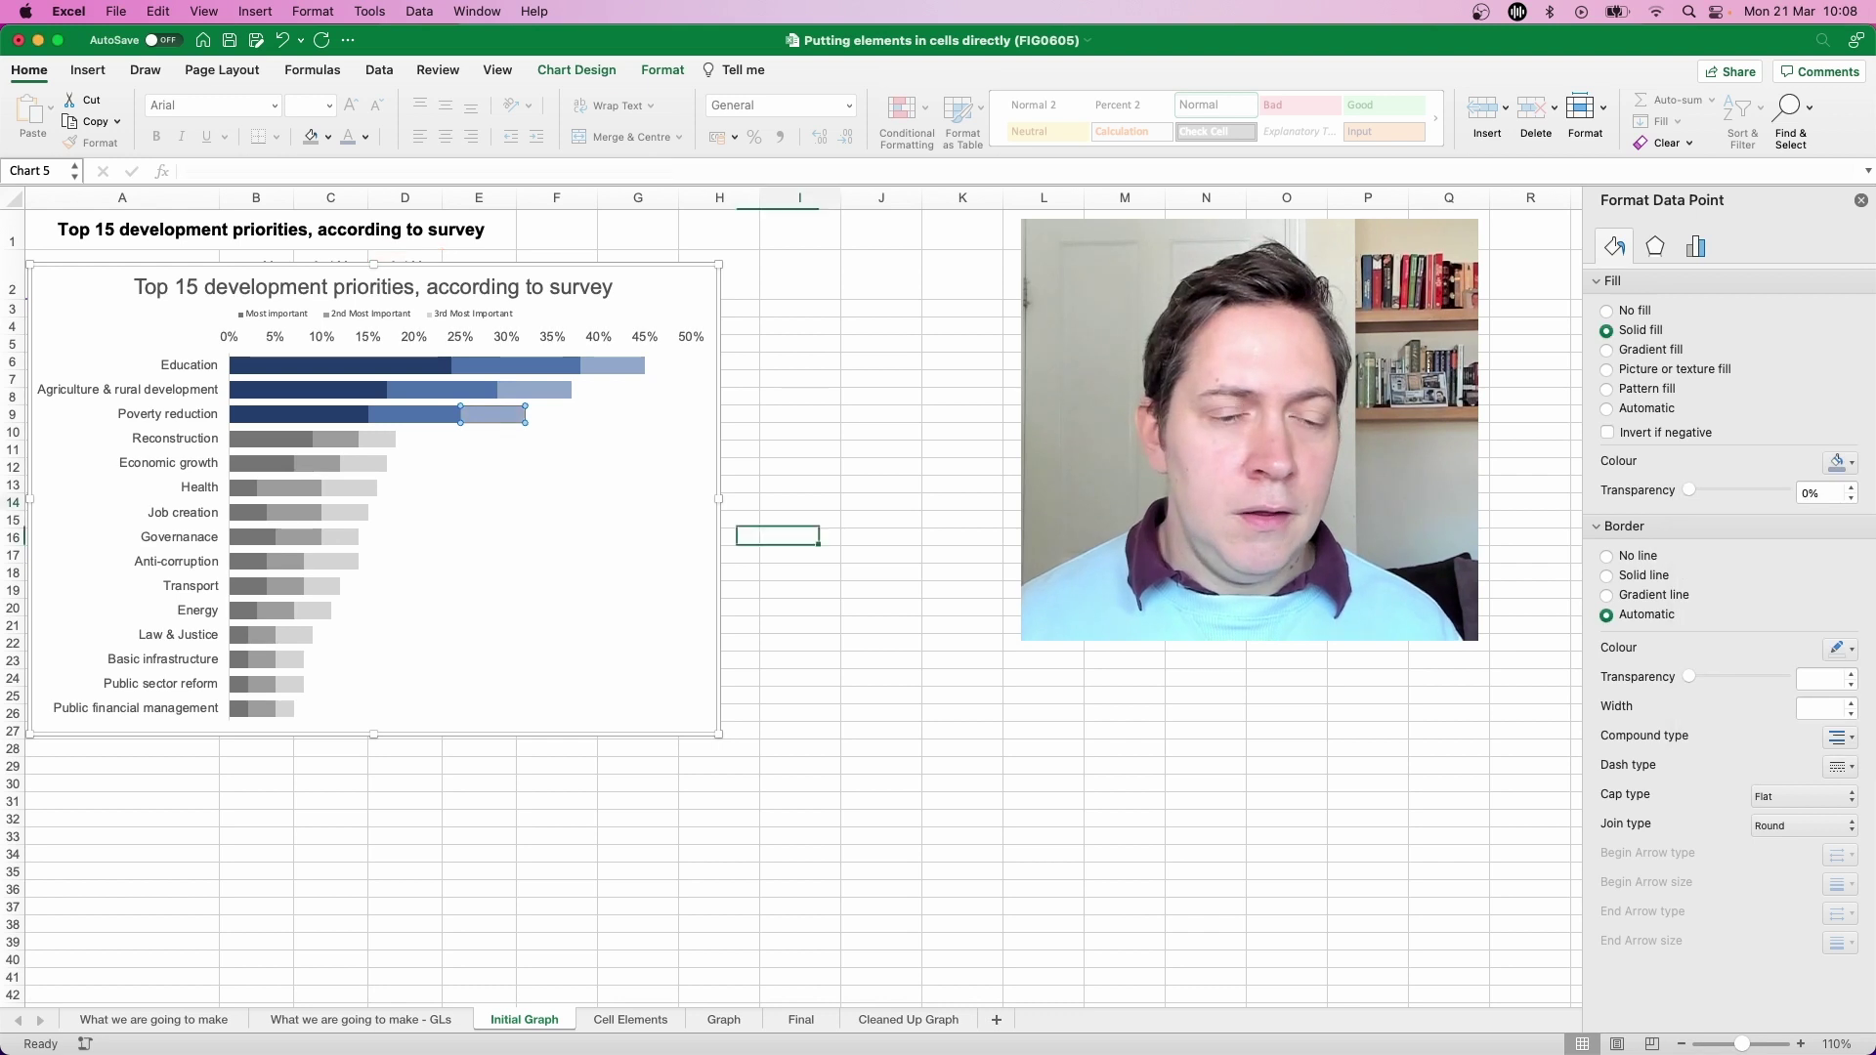
pyautogui.click(799, 502)
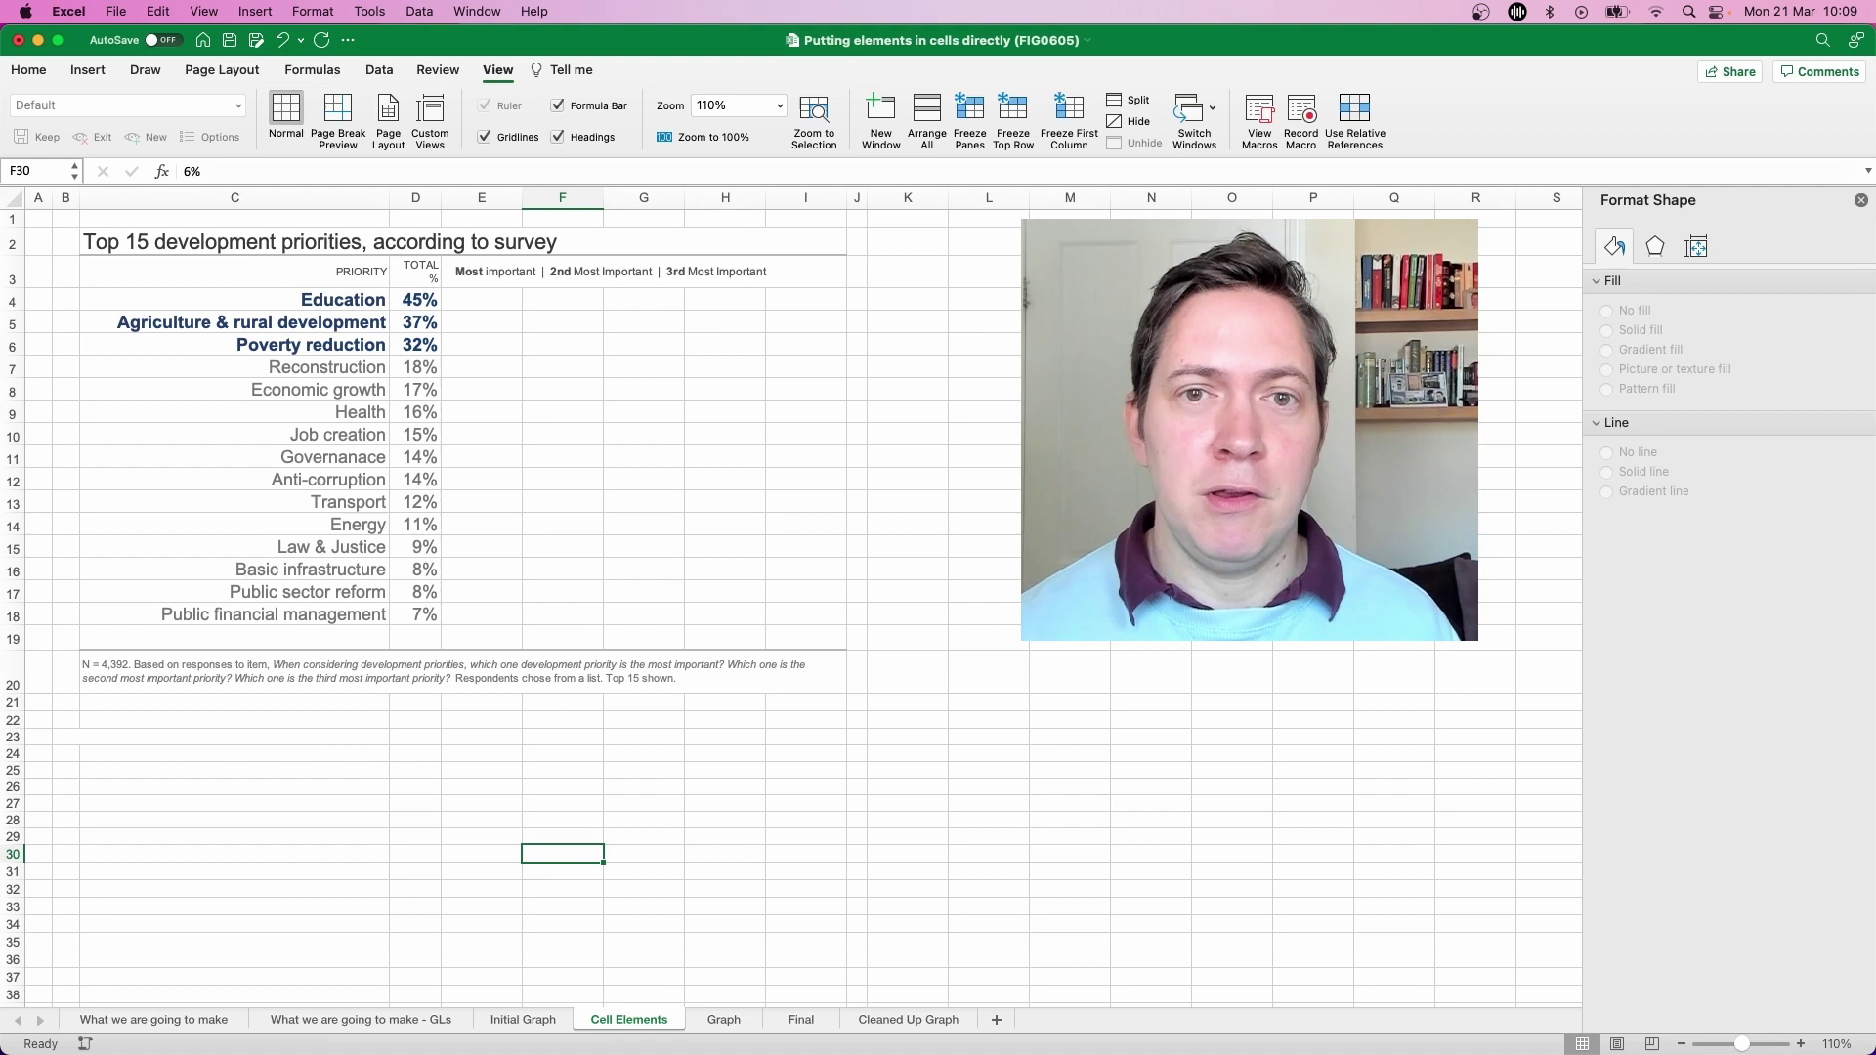
# On the Cell Elements sheet, examine the title cell and the PRIORITY, TOTAL % and series-label header cells
pyautogui.click(462, 242)
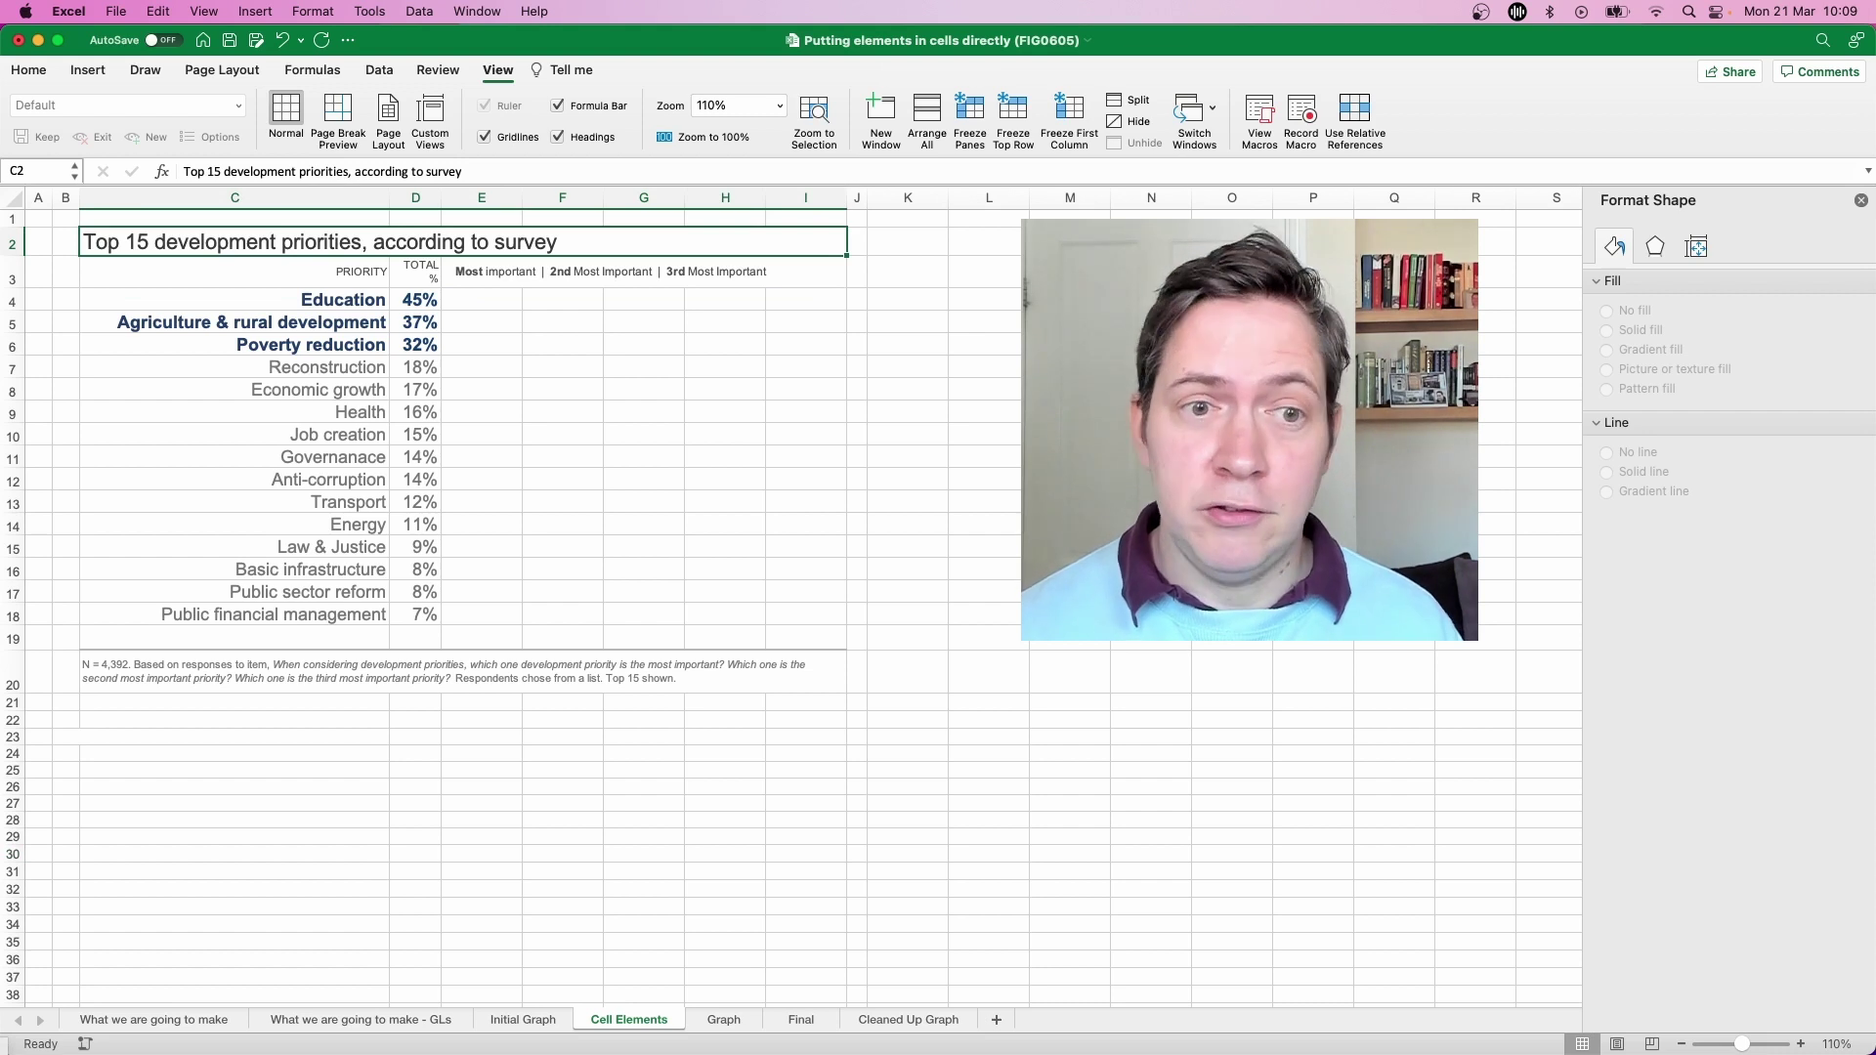
pyautogui.moveTo(540, 324)
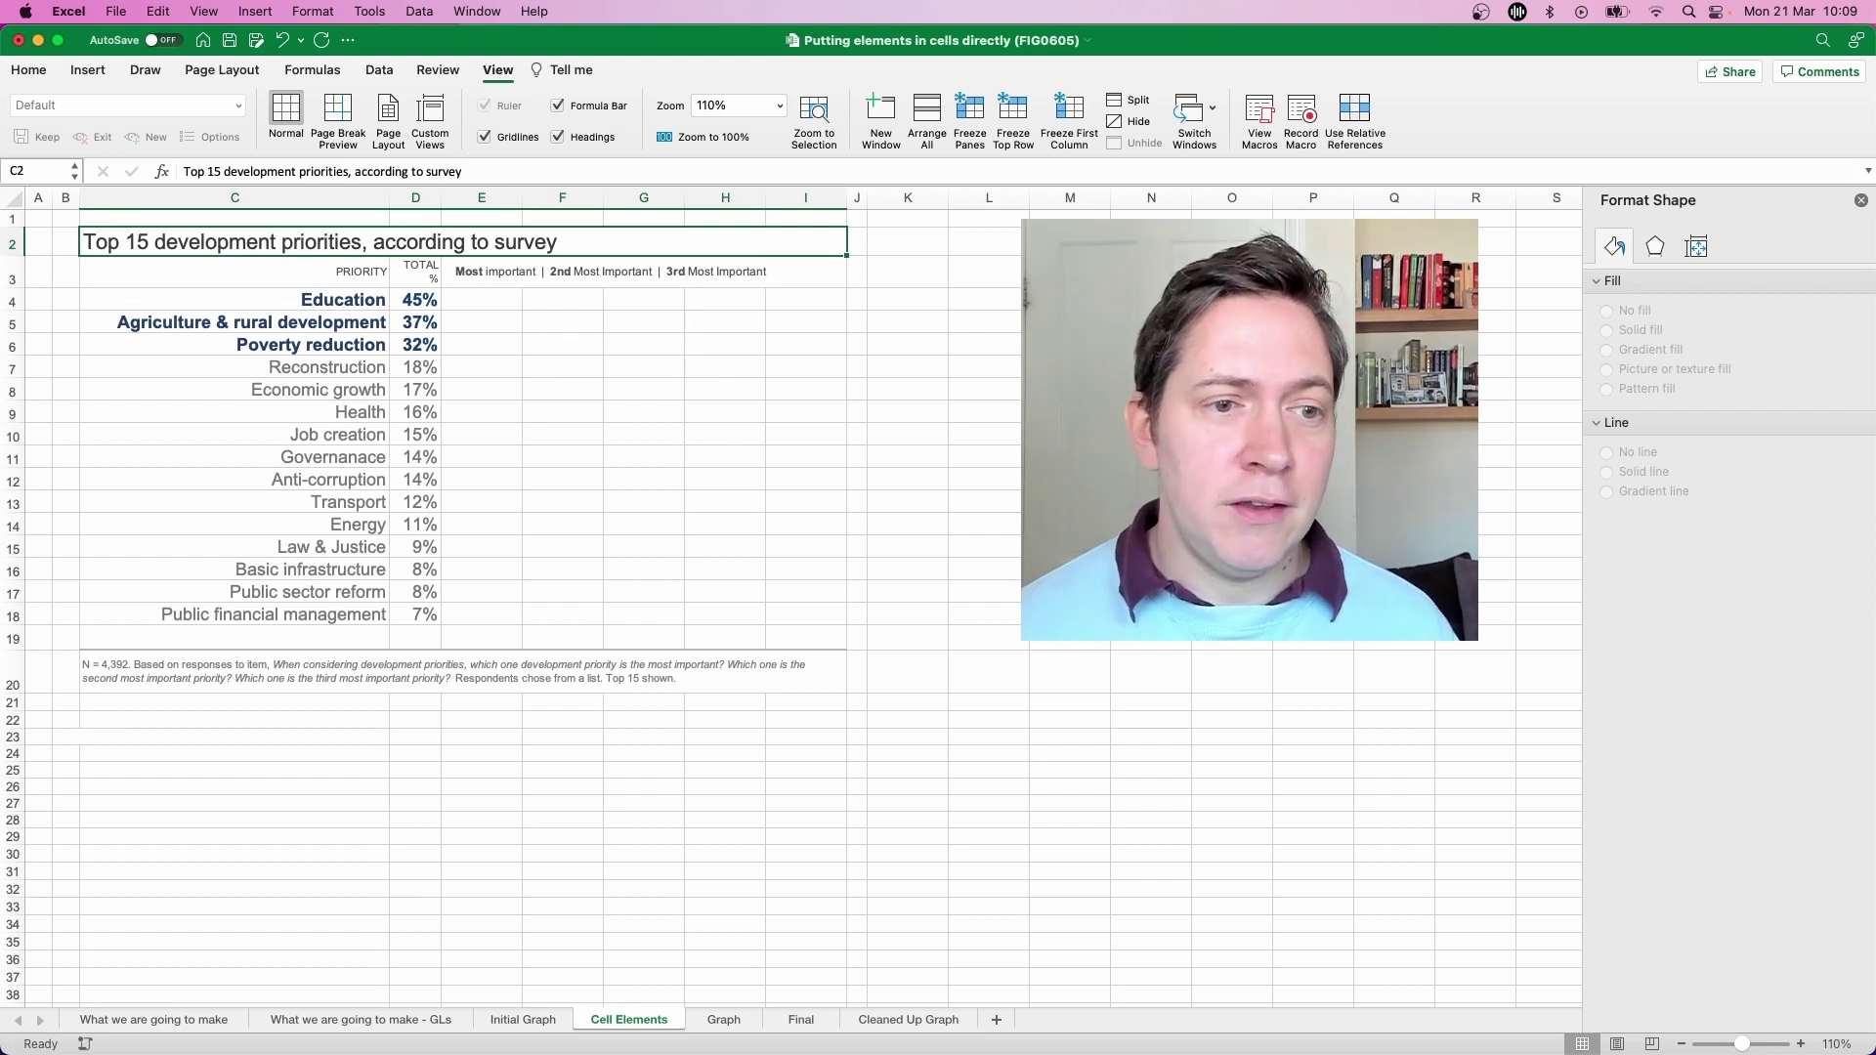
pyautogui.click(234, 271)
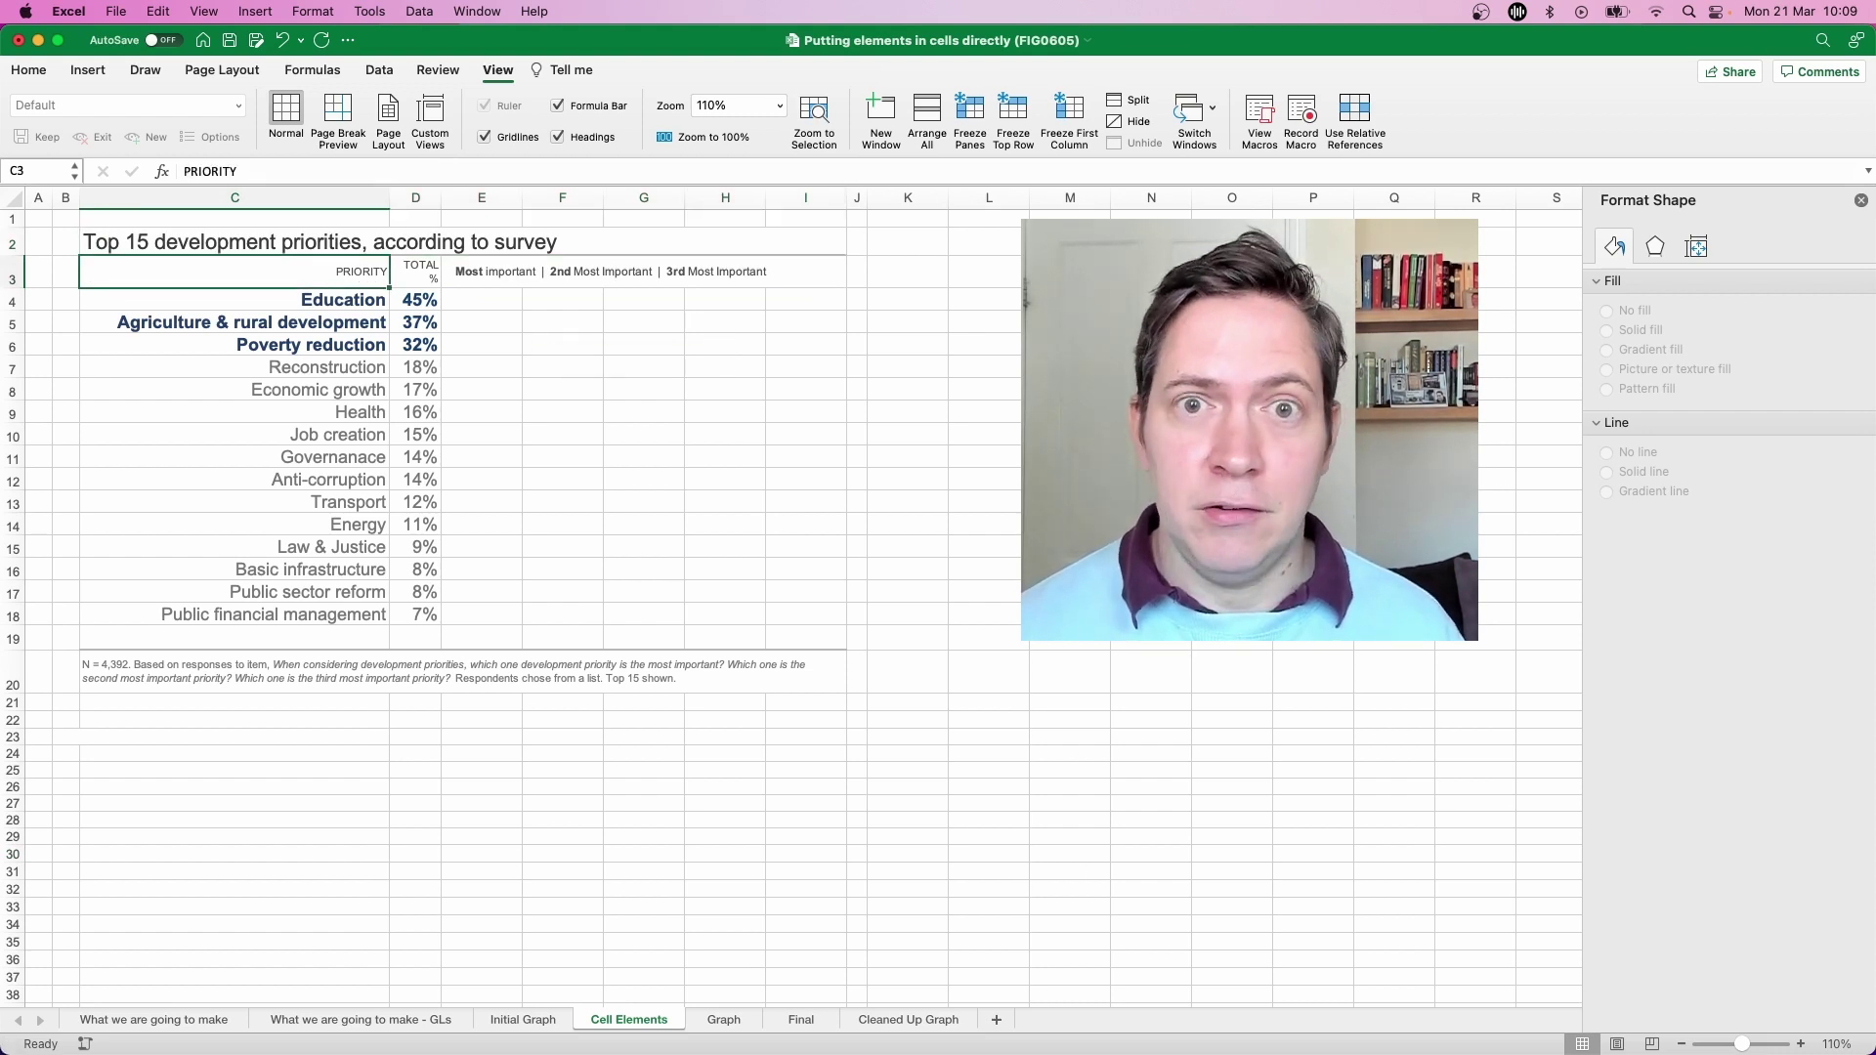
pyautogui.click(415, 272)
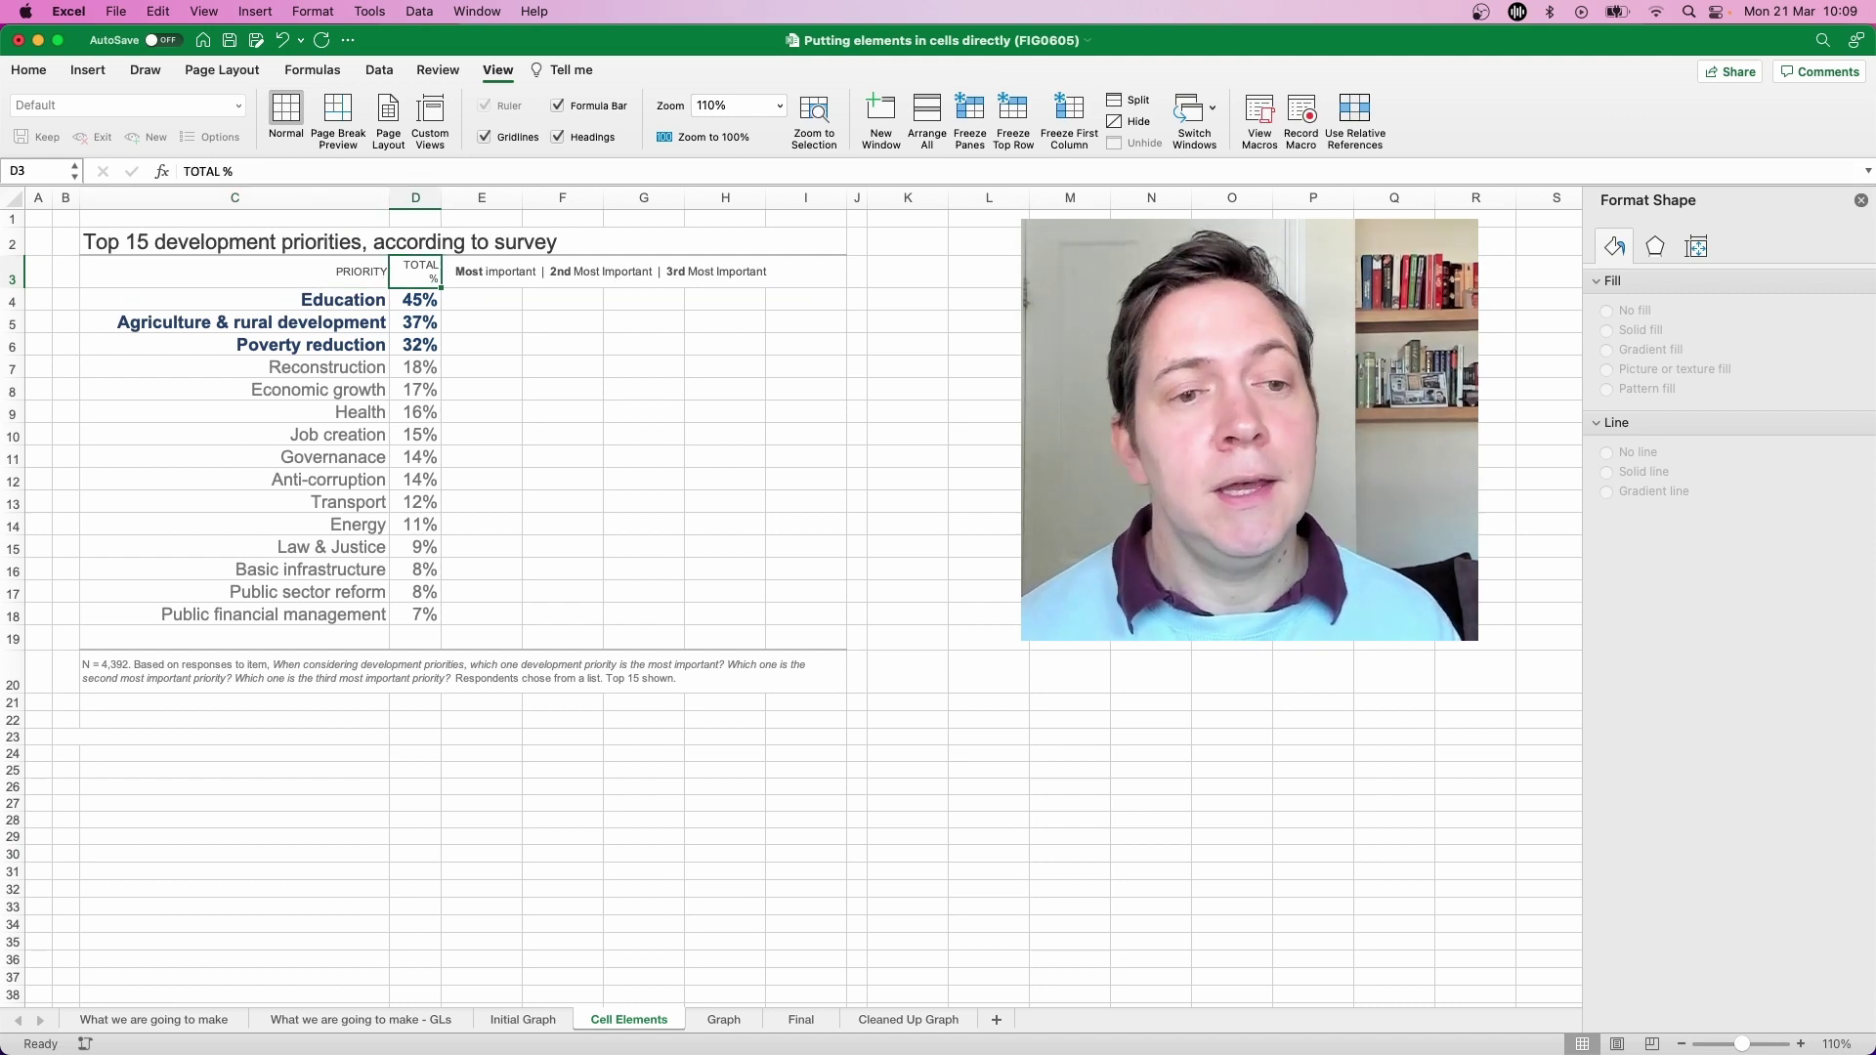
pyautogui.click(643, 271)
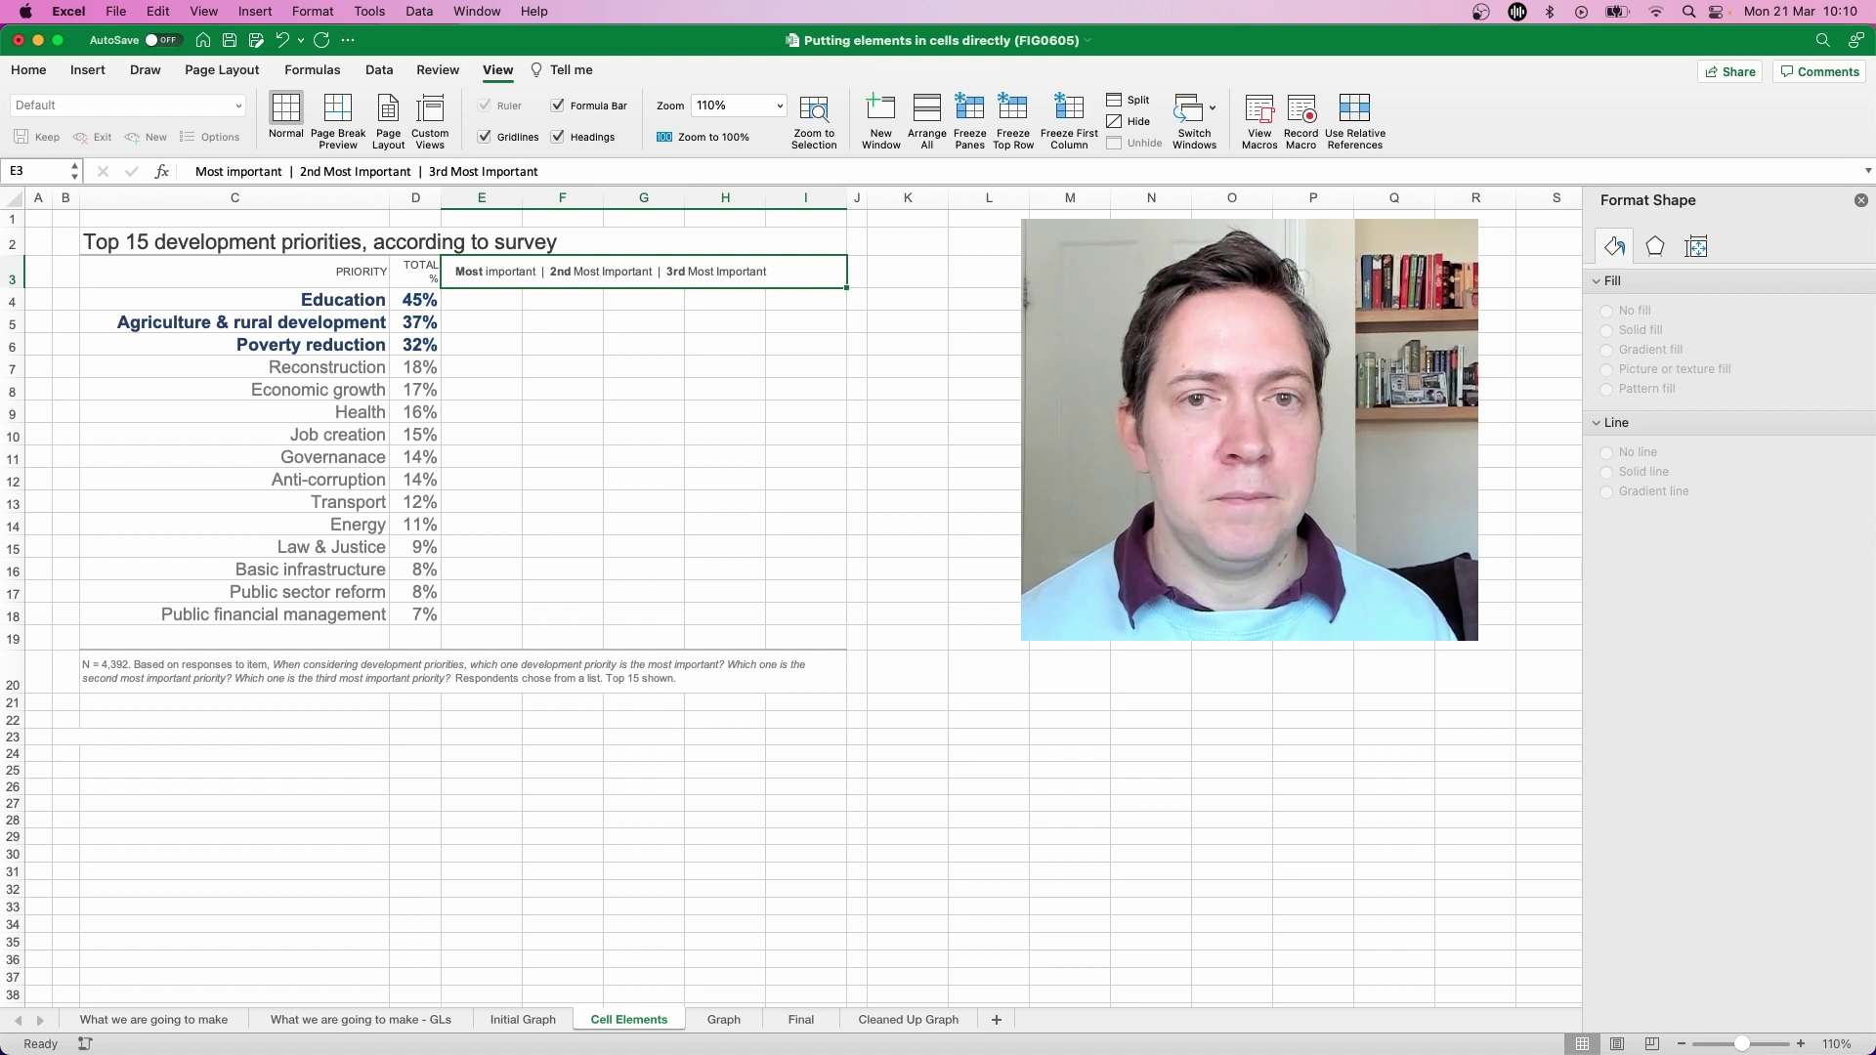
# Examine the priority names in C4:C18 and their linked totals in D4:D18
pyautogui.moveTo(293, 300); pyautogui.dragTo(293, 614)
pyautogui.press('Right')
pyautogui.hotkey('shift', 'Down')
pyautogui.hotkey('shift', 'Down')
pyautogui.hotkey('shift', 'Down')
pyautogui.hotkey('shift', 'Down')
pyautogui.hotkey('shift', 'Down')
pyautogui.hotkey('shift', 'Down')
pyautogui.hotkey('shift', 'Down')
pyautogui.hotkey('shift', 'Down')
pyautogui.hotkey('shift', 'Down')
pyautogui.hotkey('shift', 'Down')
pyautogui.hotkey('shift', 'Down')
pyautogui.hotkey('shift', 'Down')
pyautogui.hotkey('shift', 'Down')
pyautogui.hotkey('shift', 'Down')
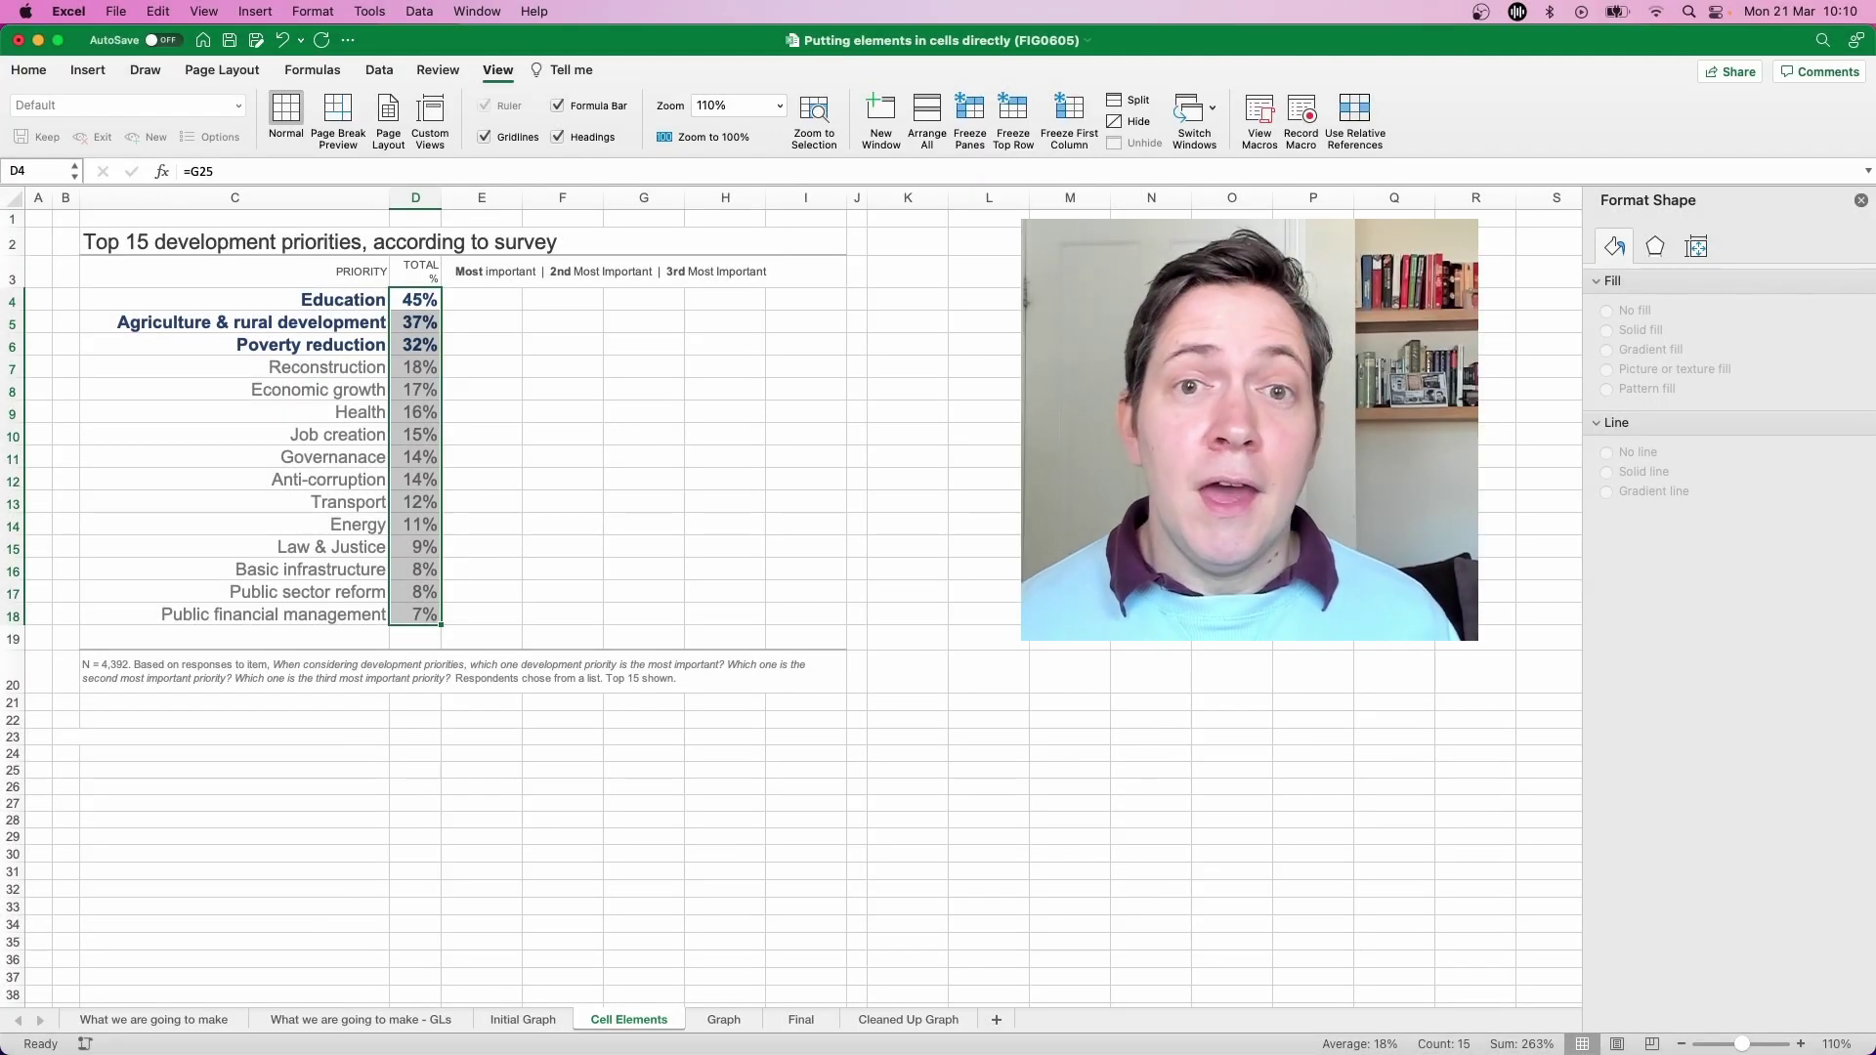
# Select the top three priority names in C4:C6 and inspect their font formatting
pyautogui.press('Left')
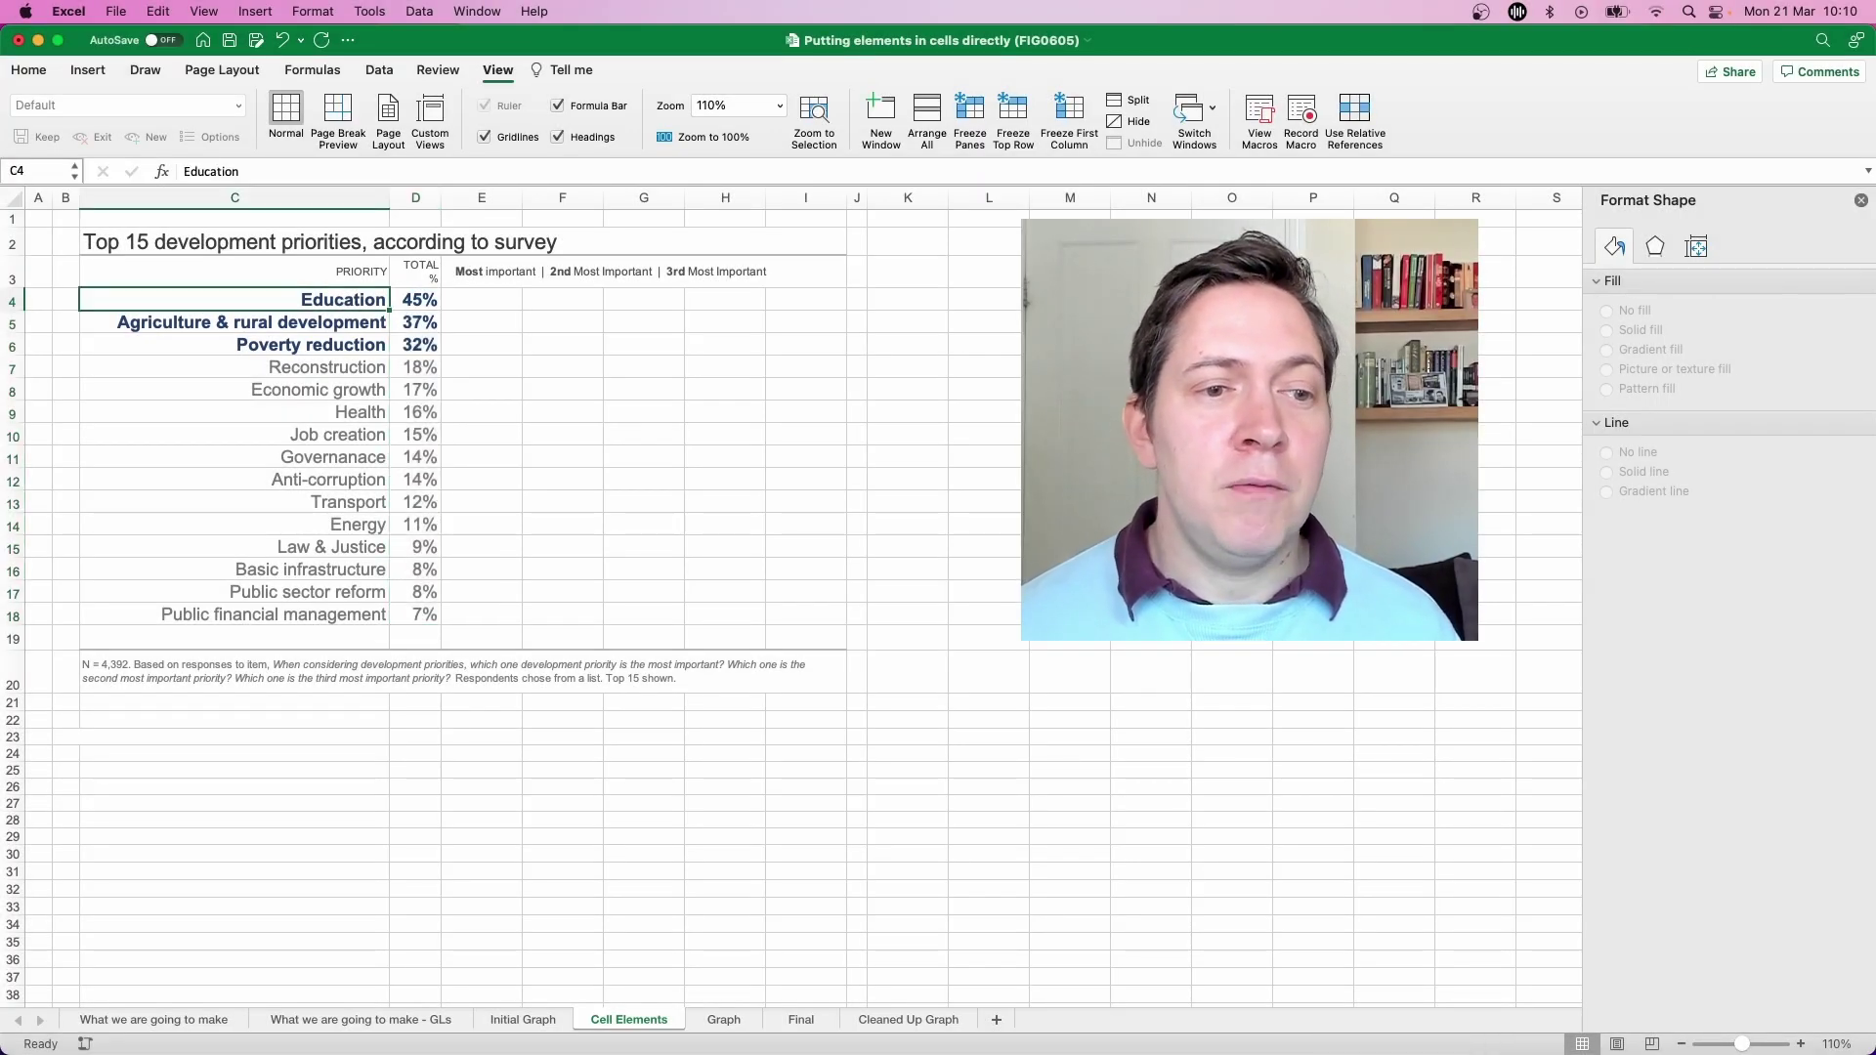
pyautogui.hotkey('shift', 'Down')
pyautogui.hotkey('shift', 'Down')
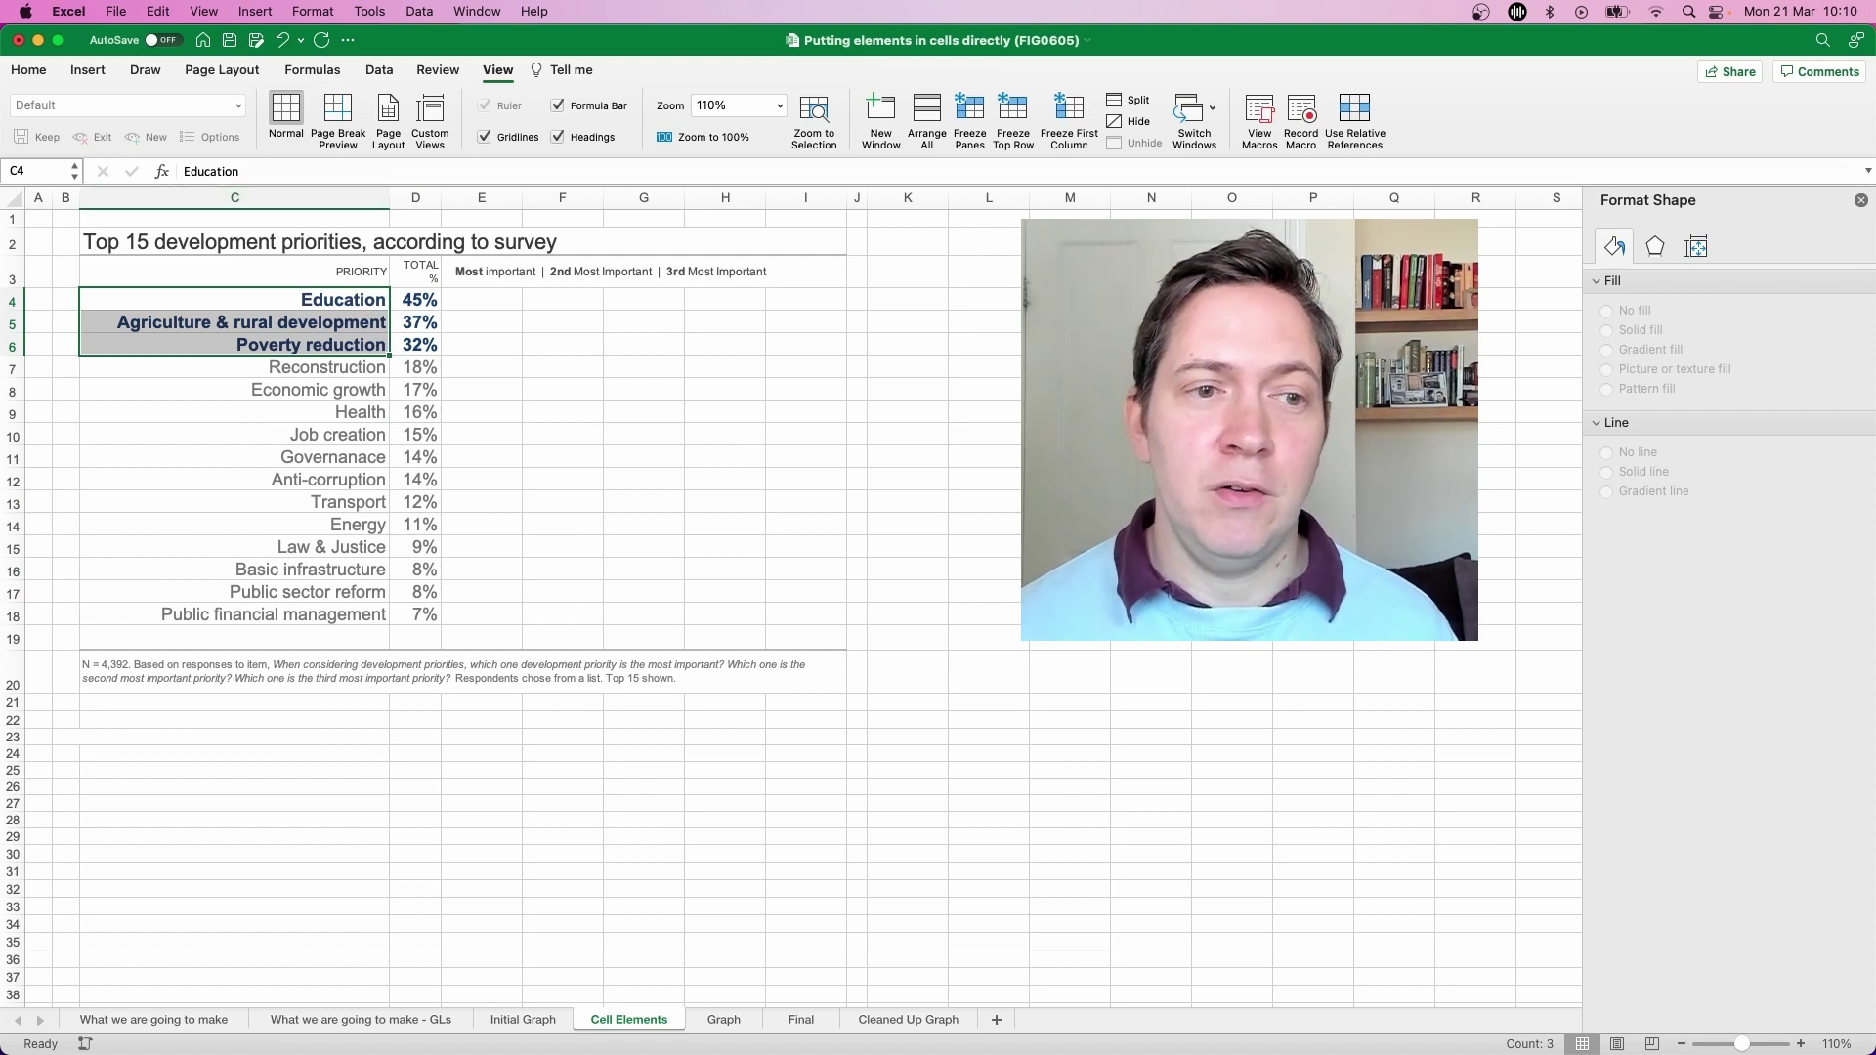
pyautogui.click(29, 70)
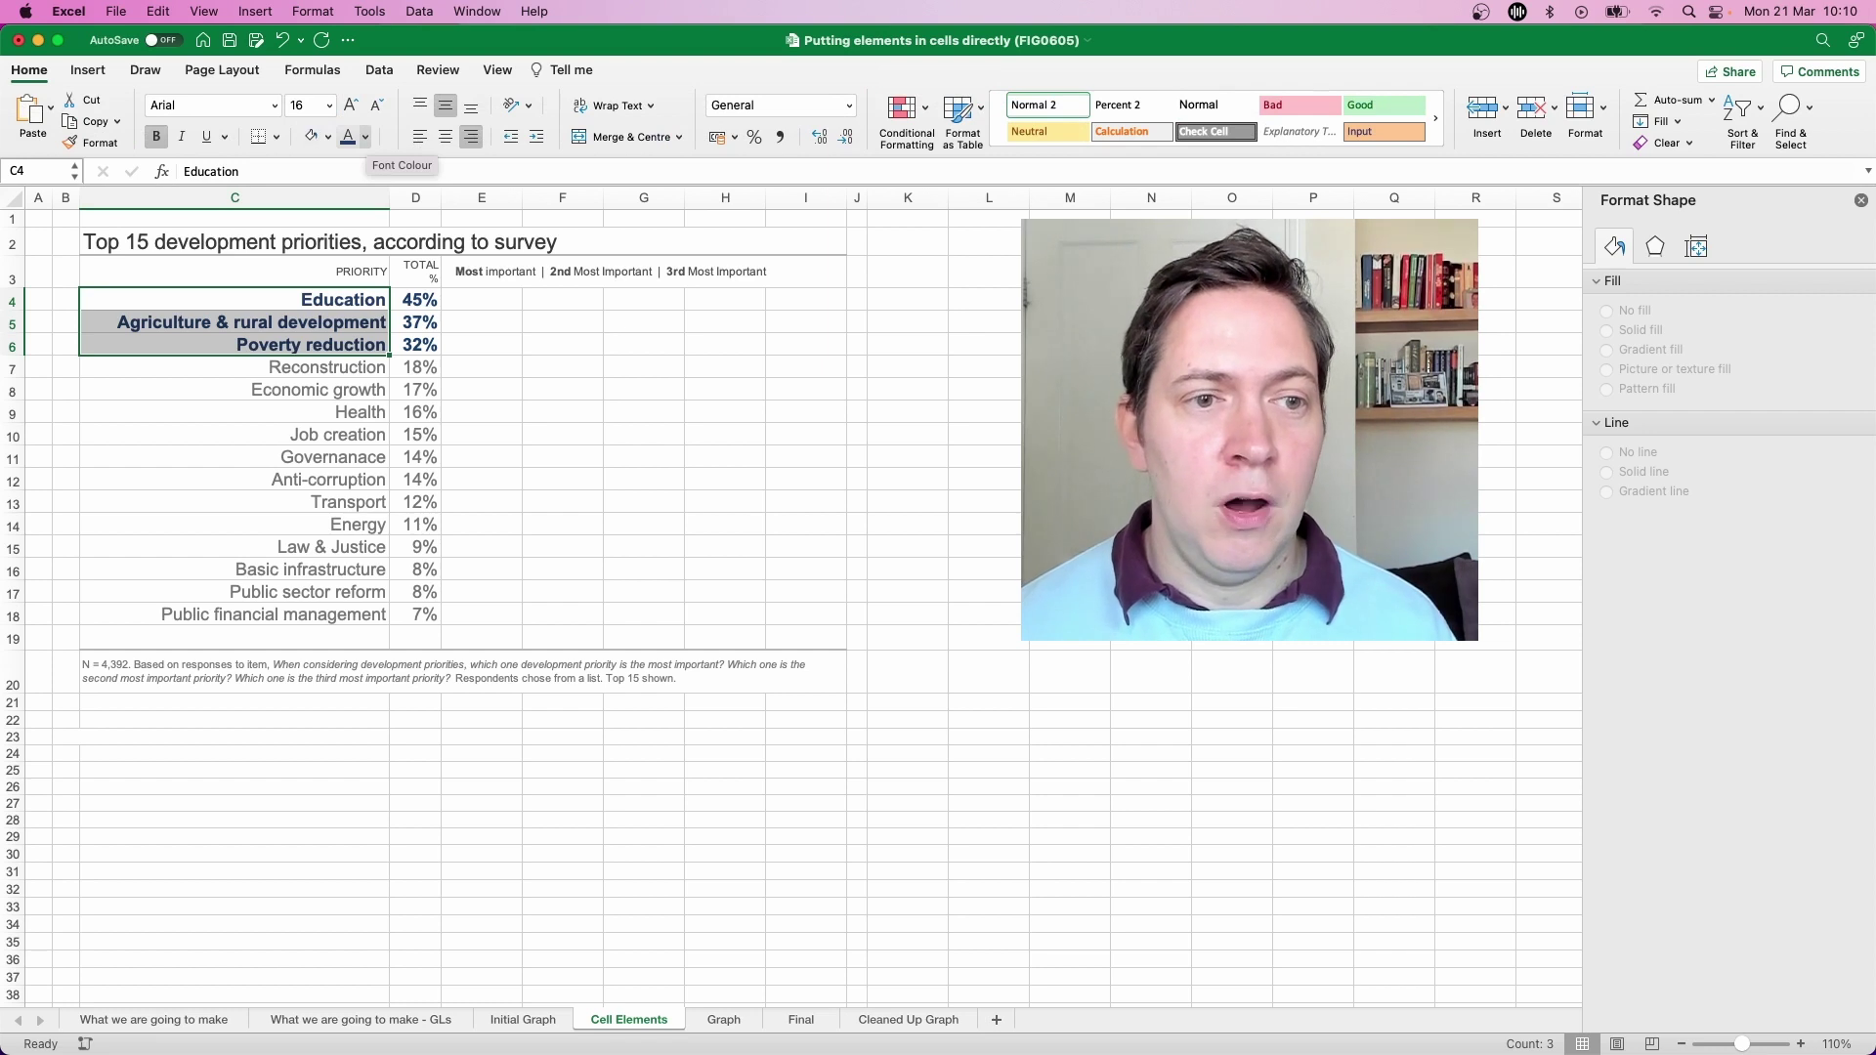
# Examine the text formatting of the top three priorities, the remaining rows in C7:D18 and the merged note in C20
pyautogui.click(364, 137)
pyautogui.press('Escape')
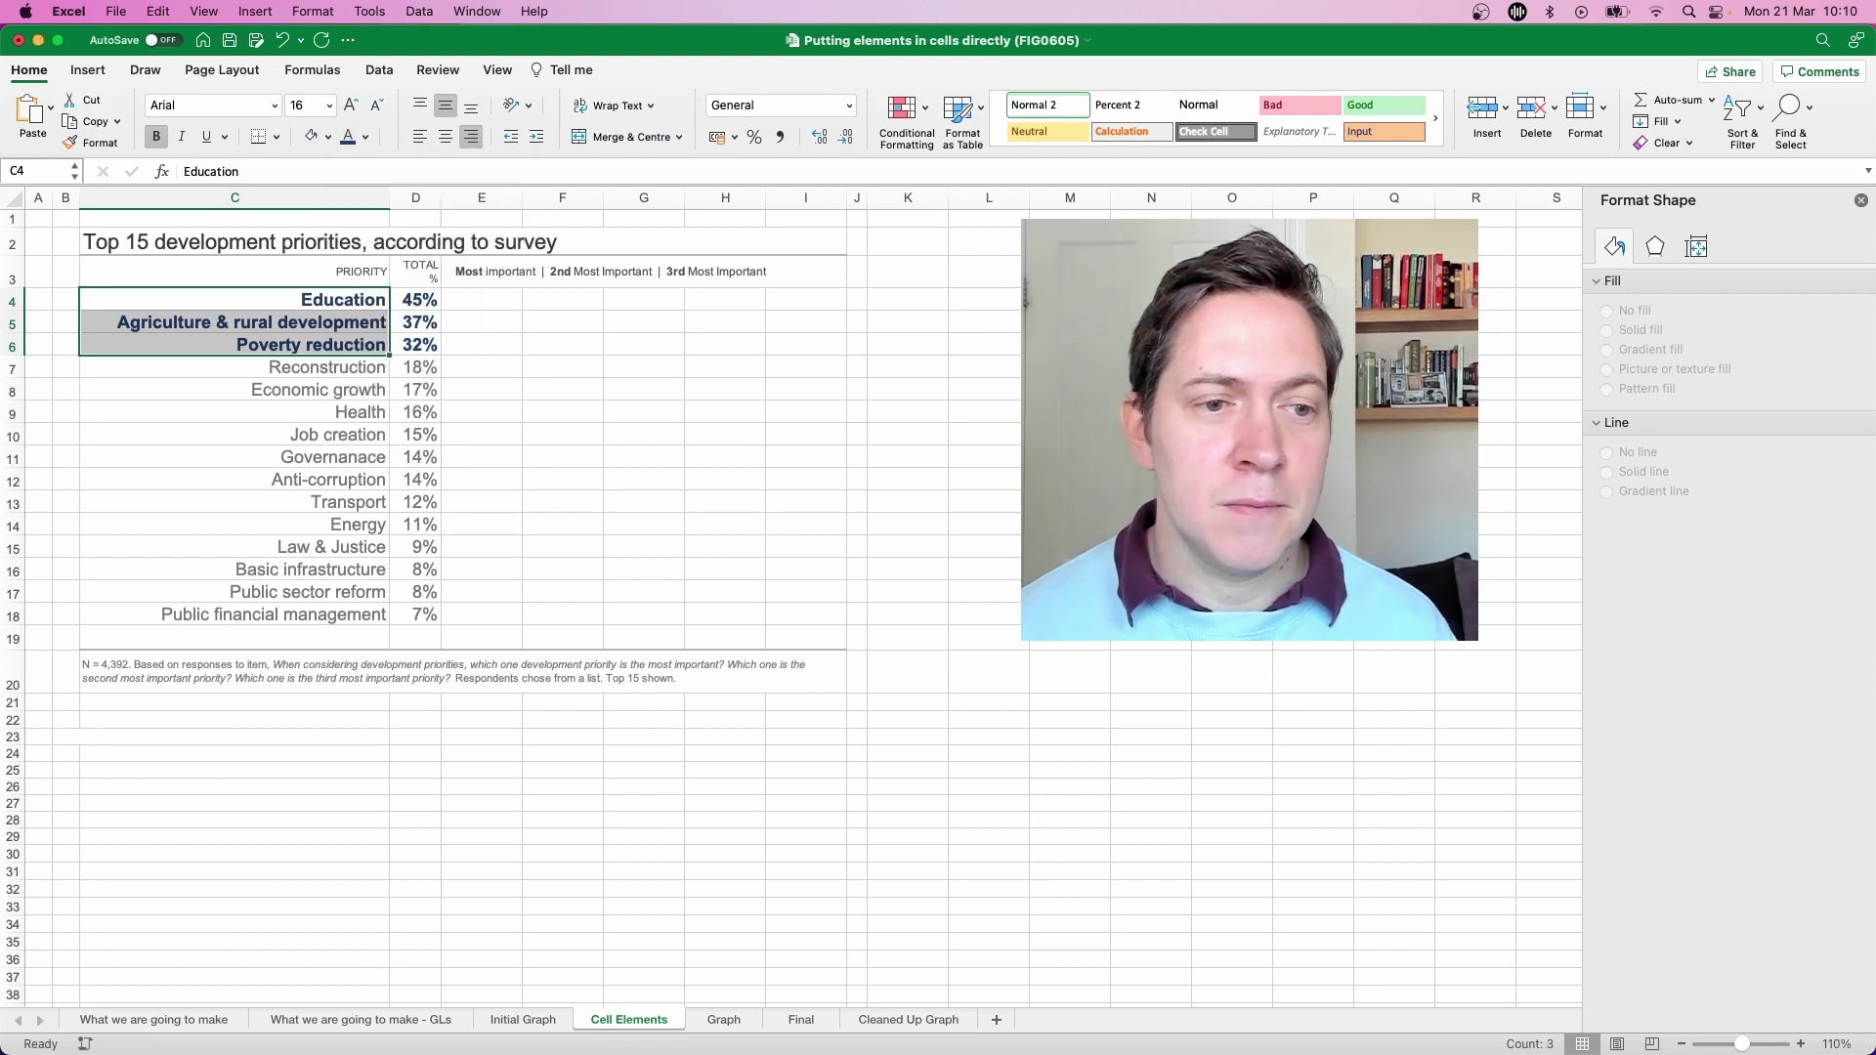
pyautogui.moveTo(415, 300); pyautogui.dragTo(420, 615)
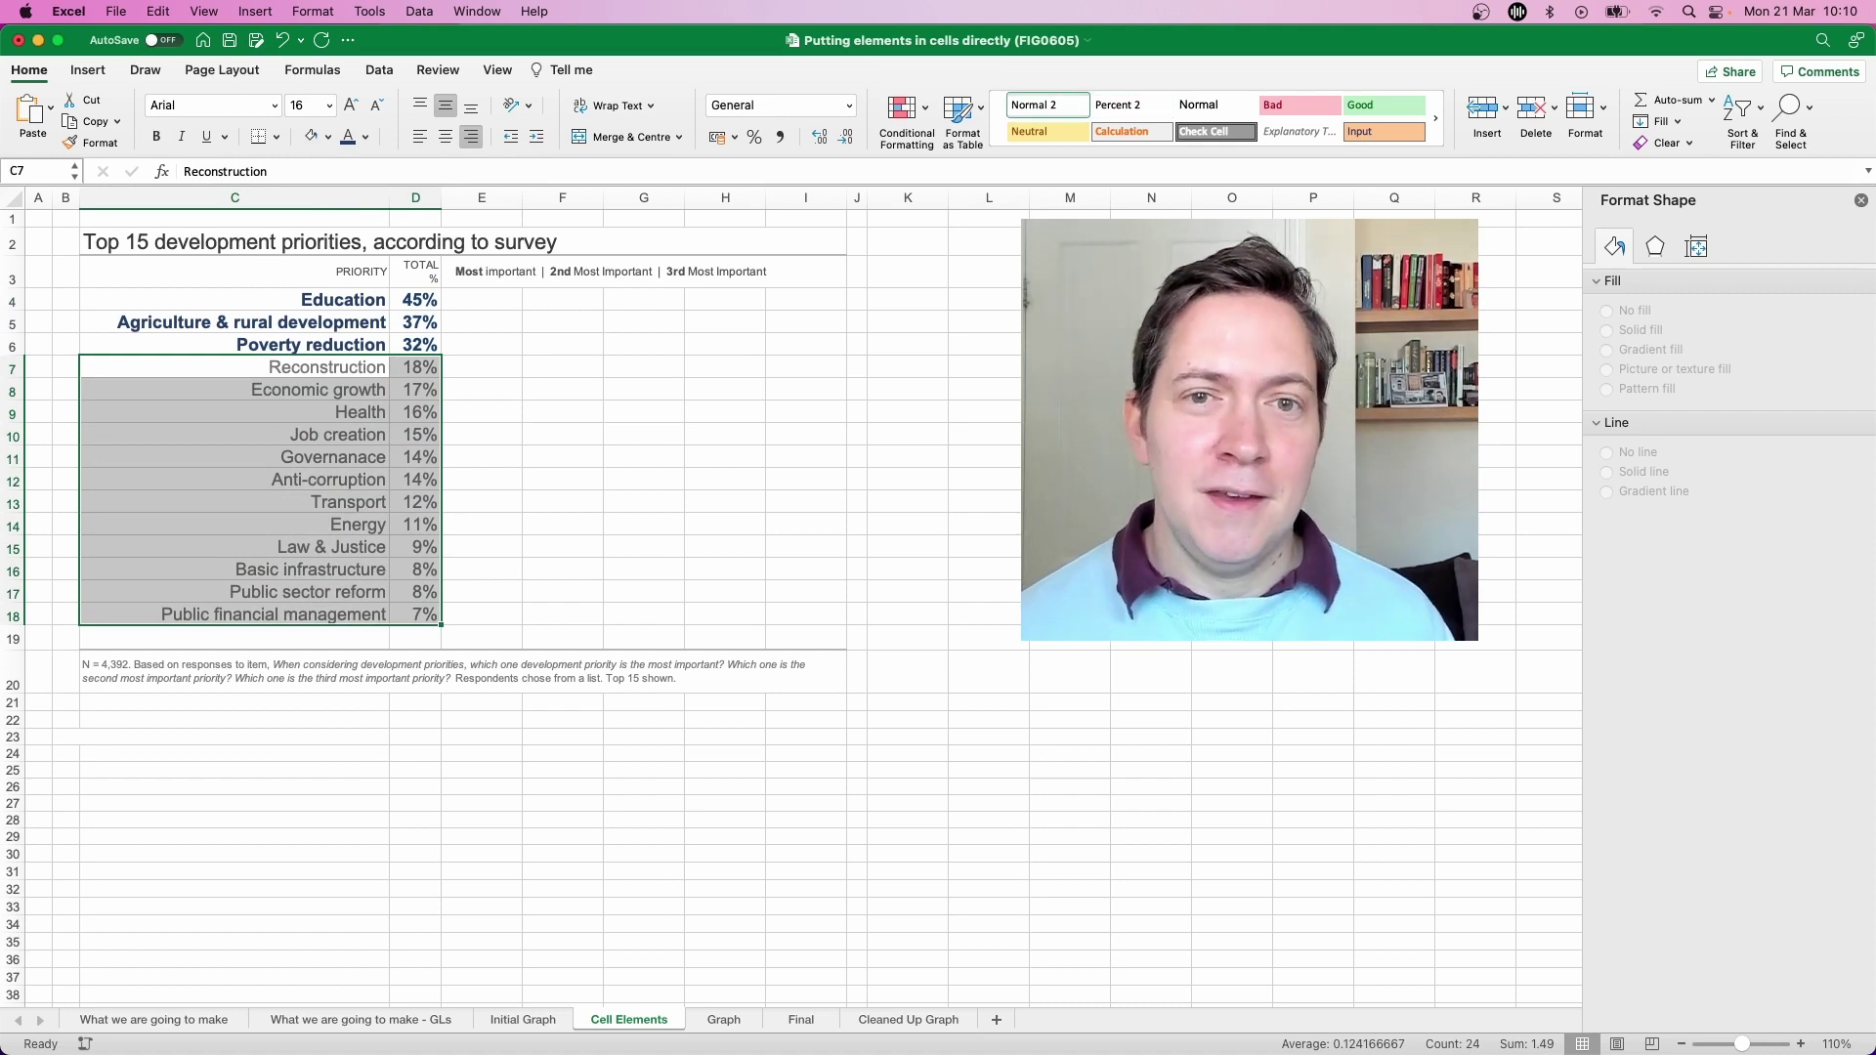
pyautogui.click(462, 671)
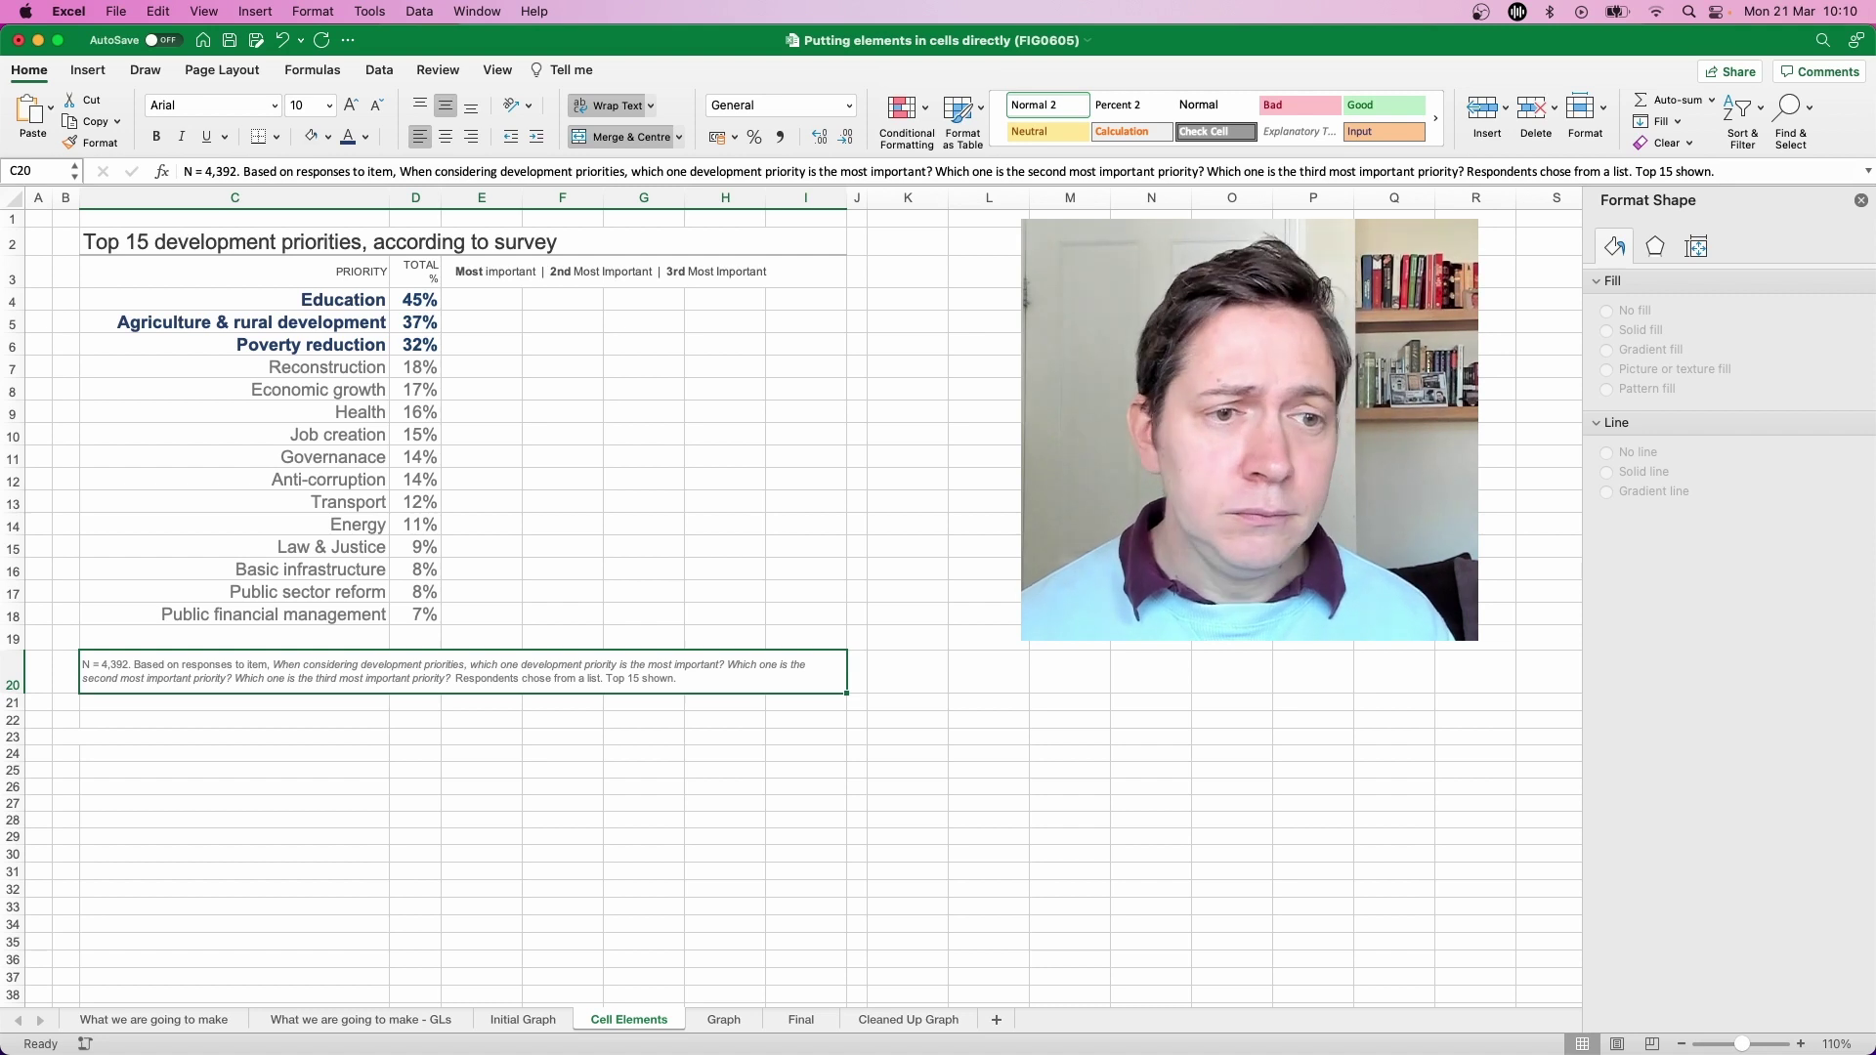
# Turn off the gridlines on the Cell Elements sheet
pyautogui.click(233, 786)
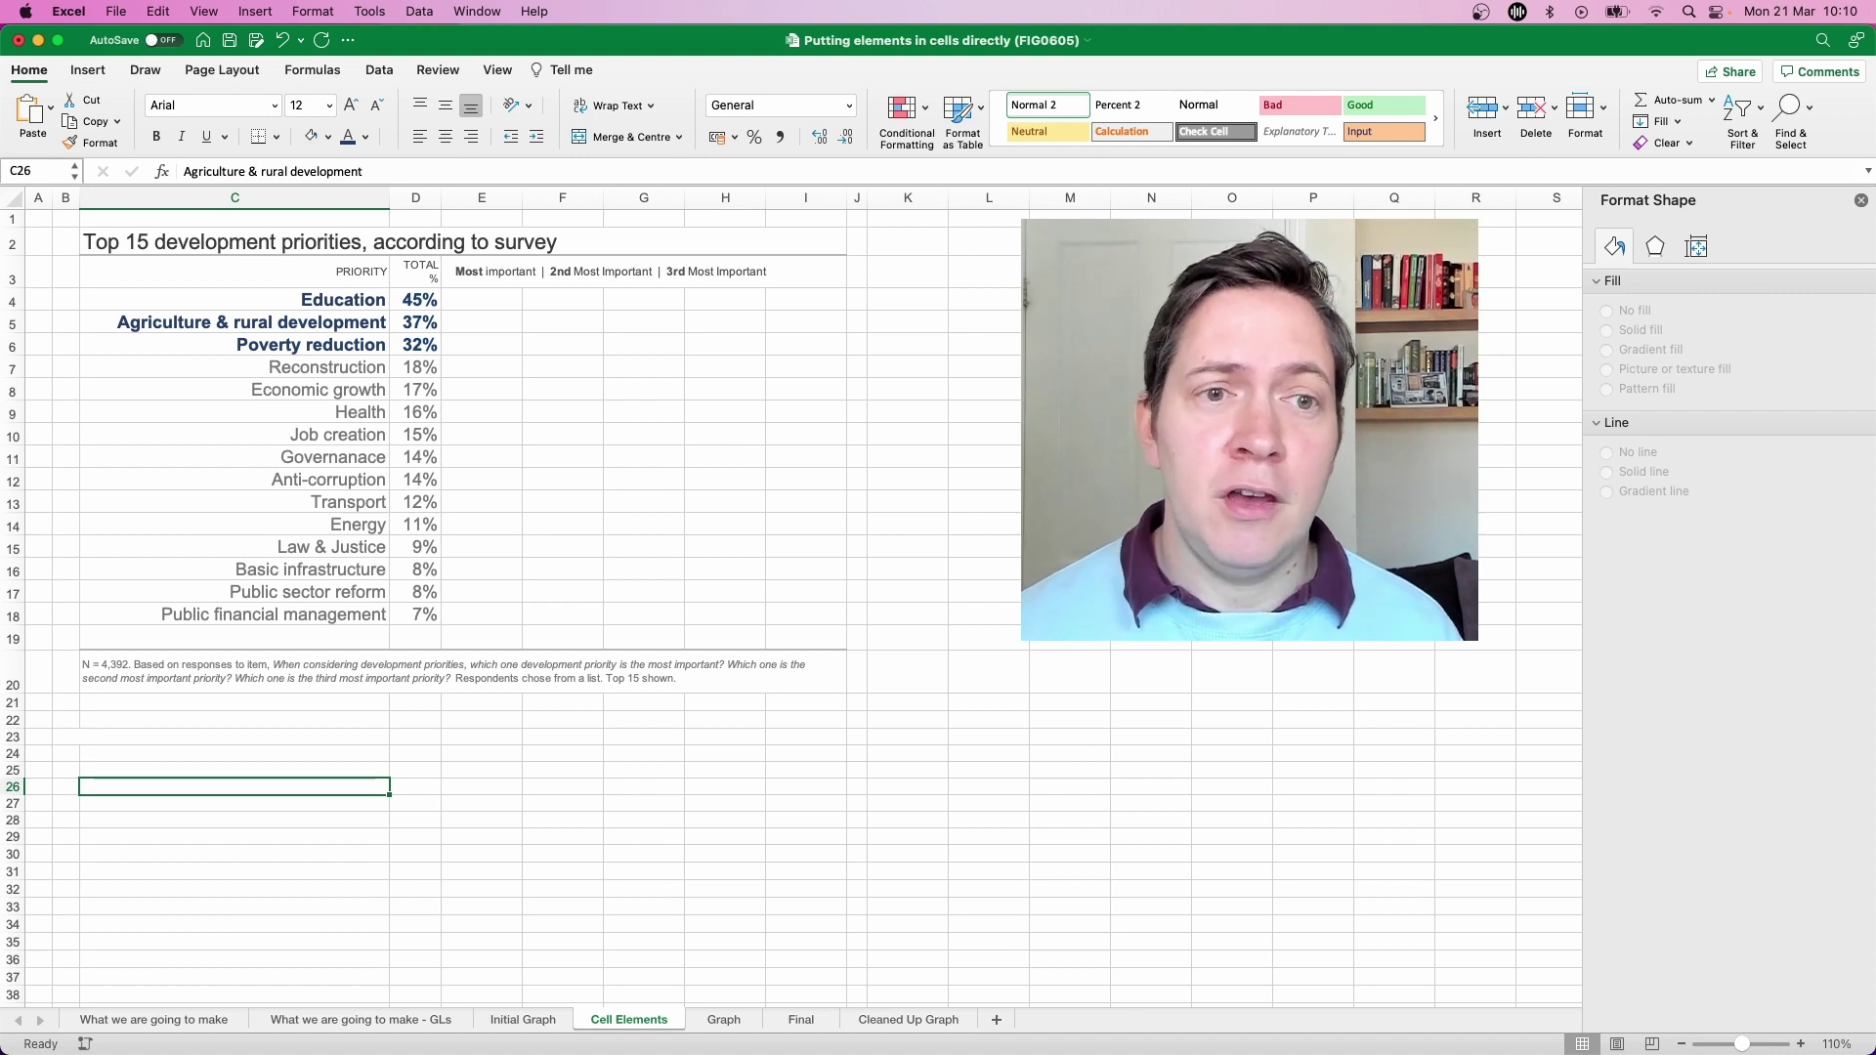
pyautogui.click(497, 69)
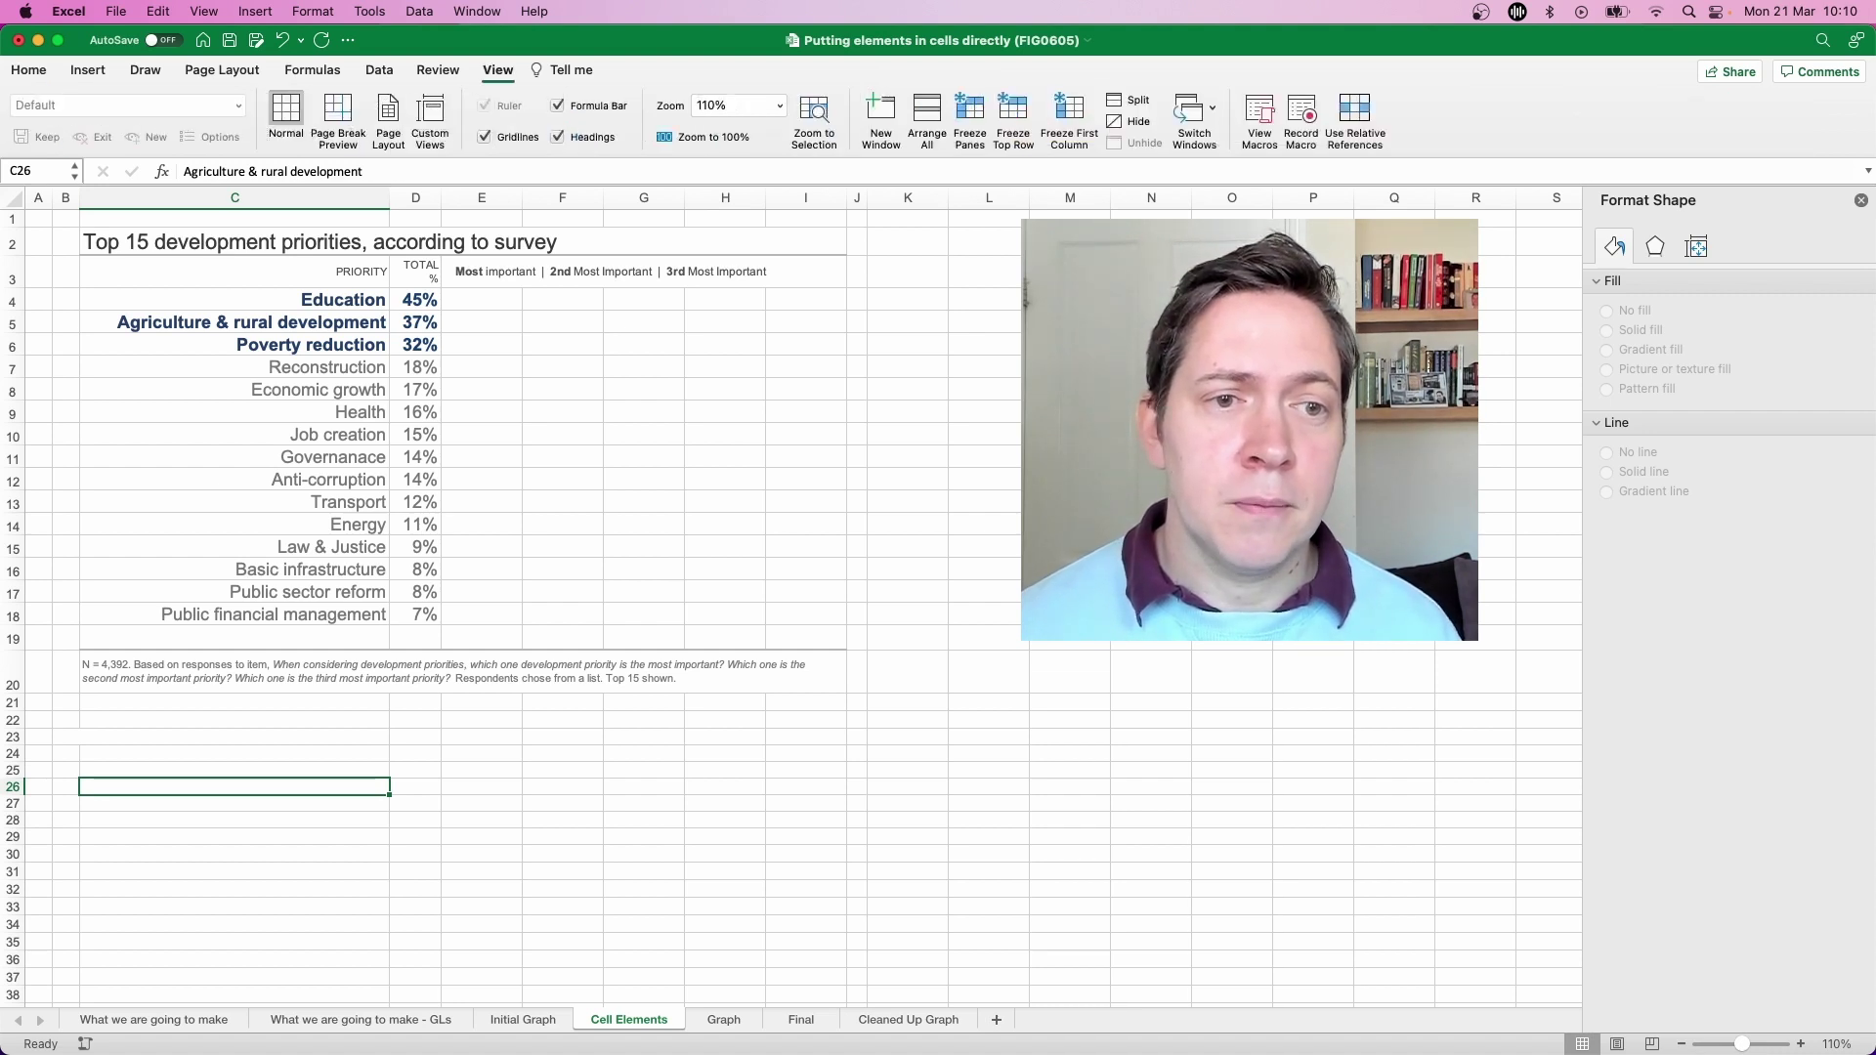
pyautogui.click(483, 136)
pyautogui.click(561, 819)
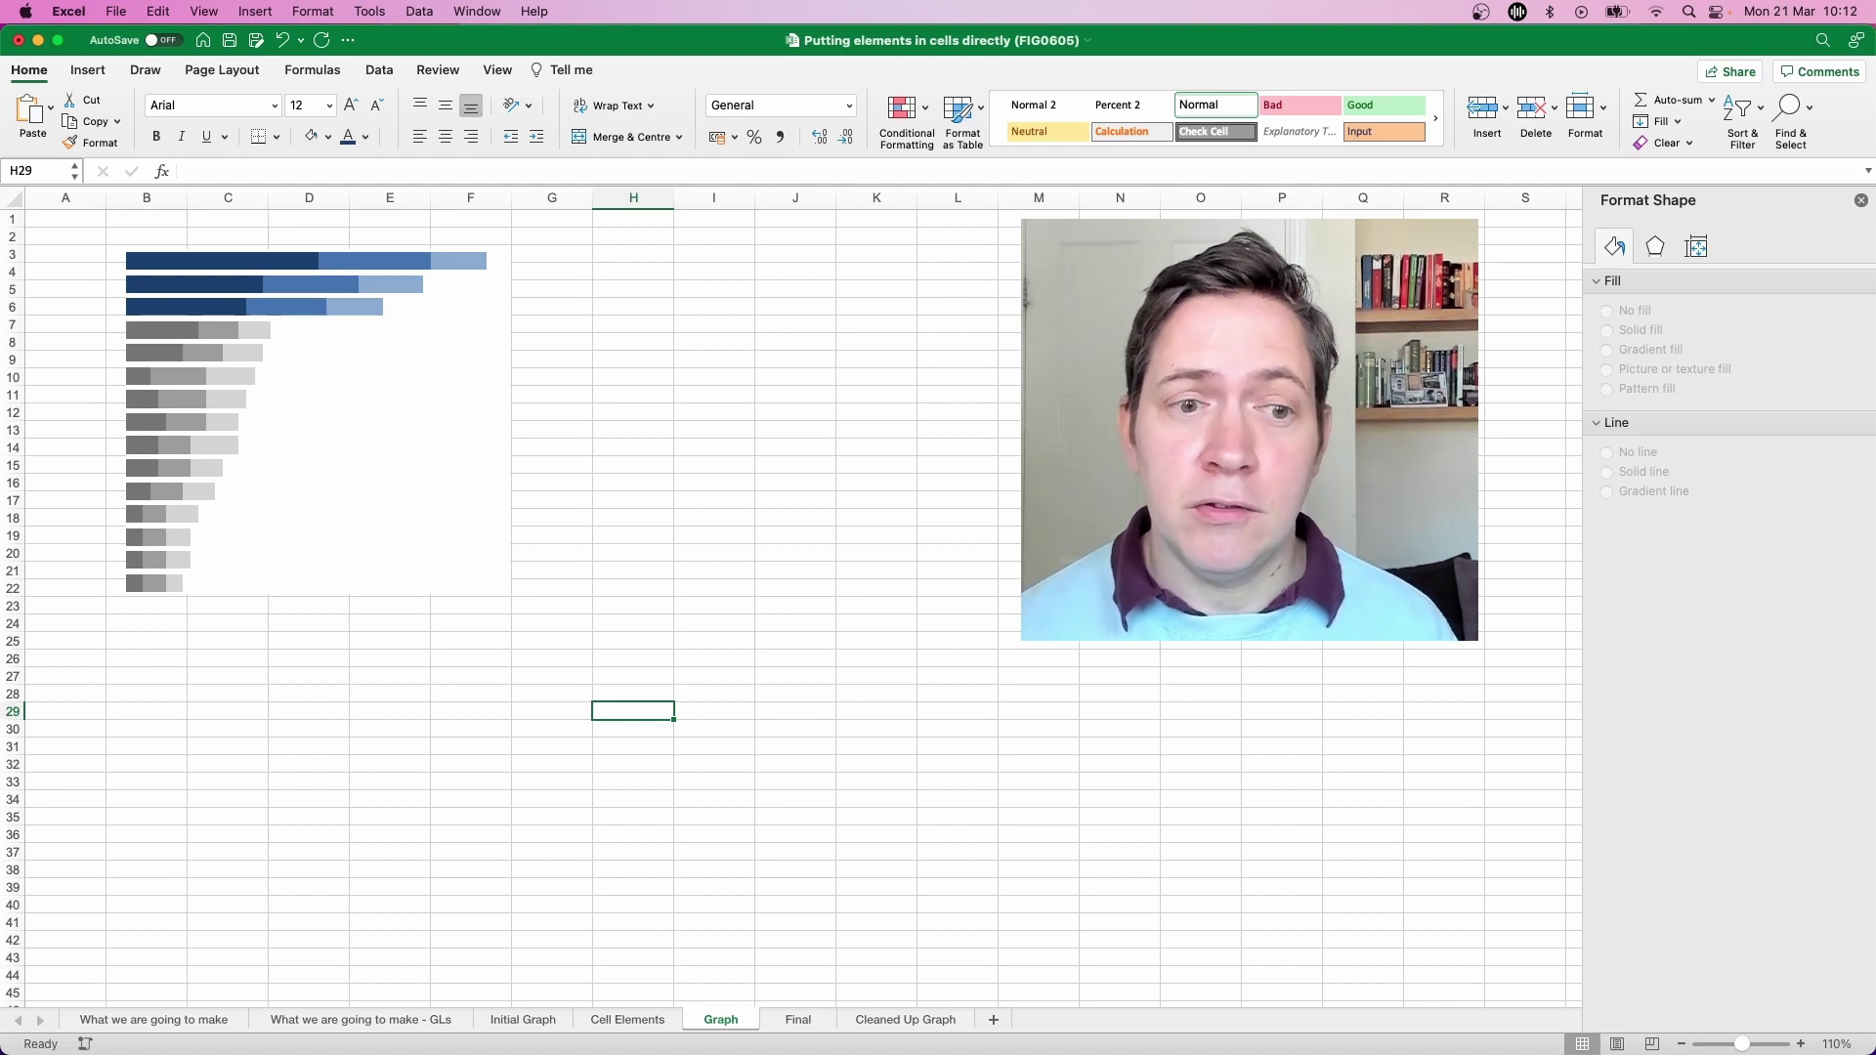
# Copy the bar chart from the Graph sheet into the Final sheet and place it beside the totals, over columns E to I
pyautogui.click(411, 440)
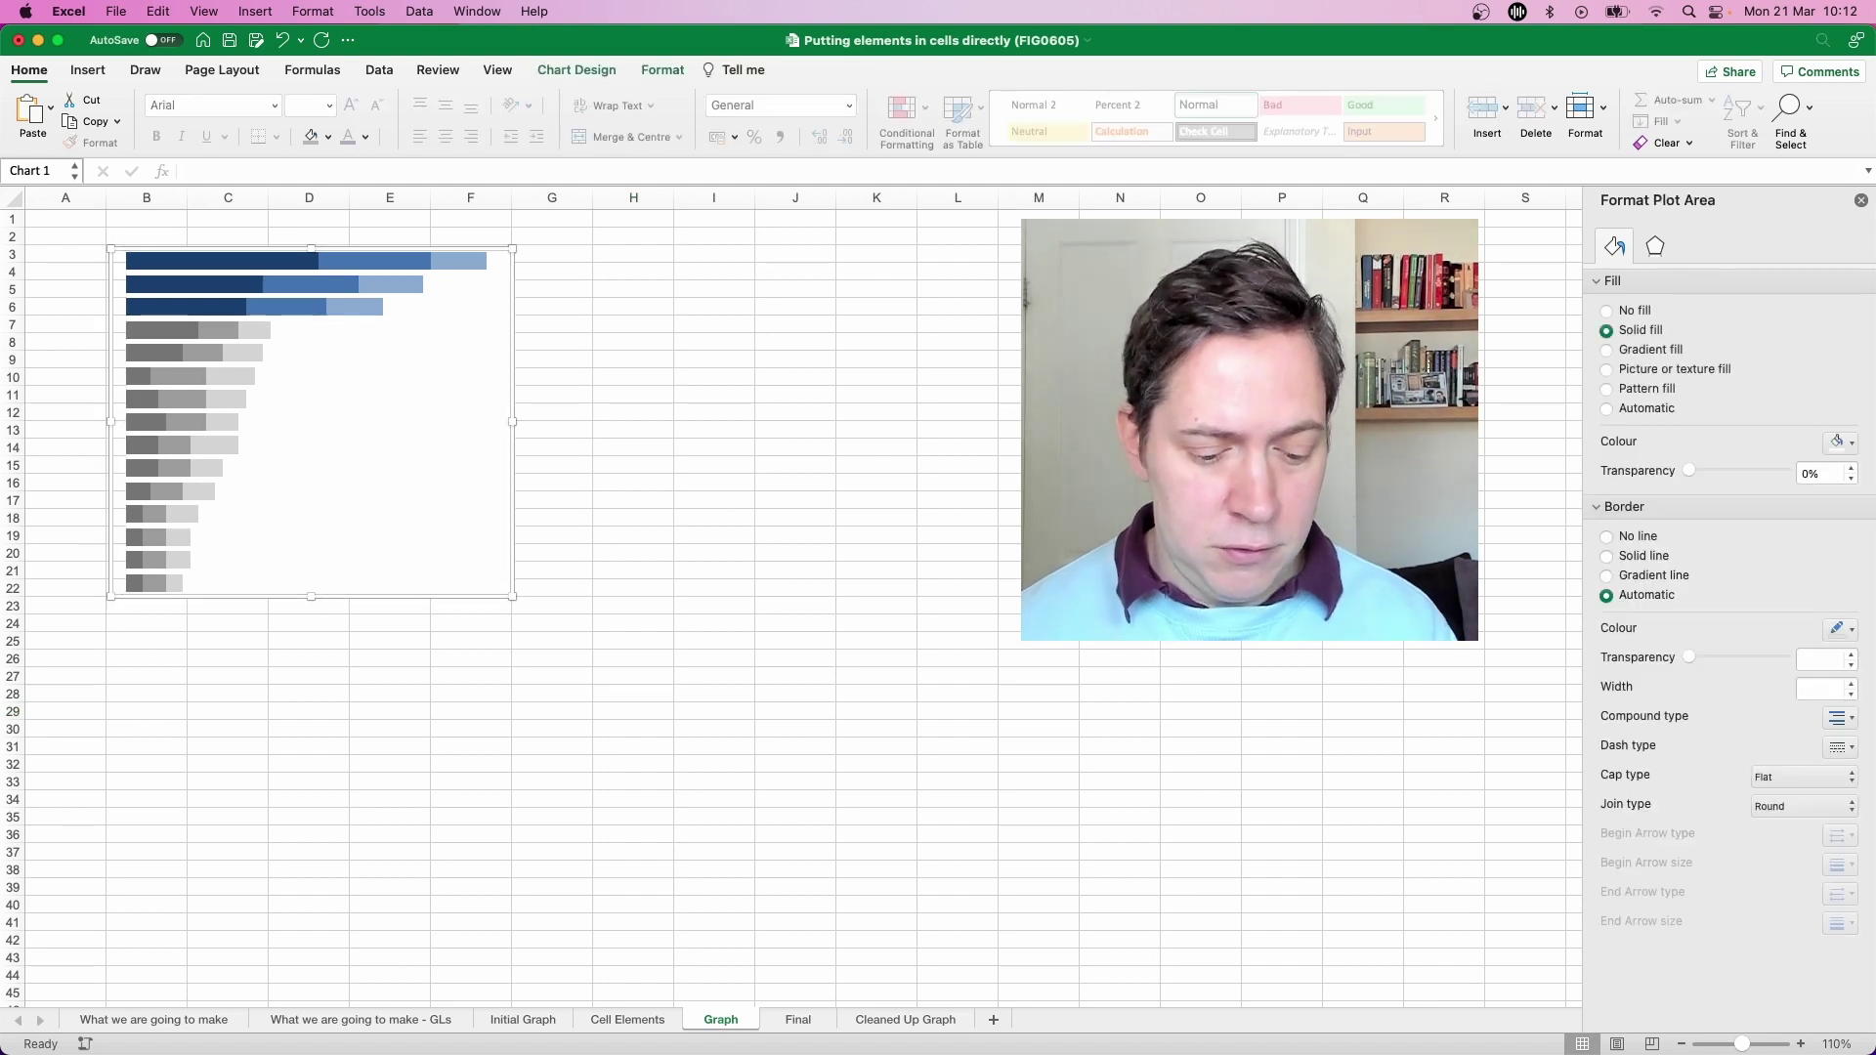
pyautogui.click(797, 1019)
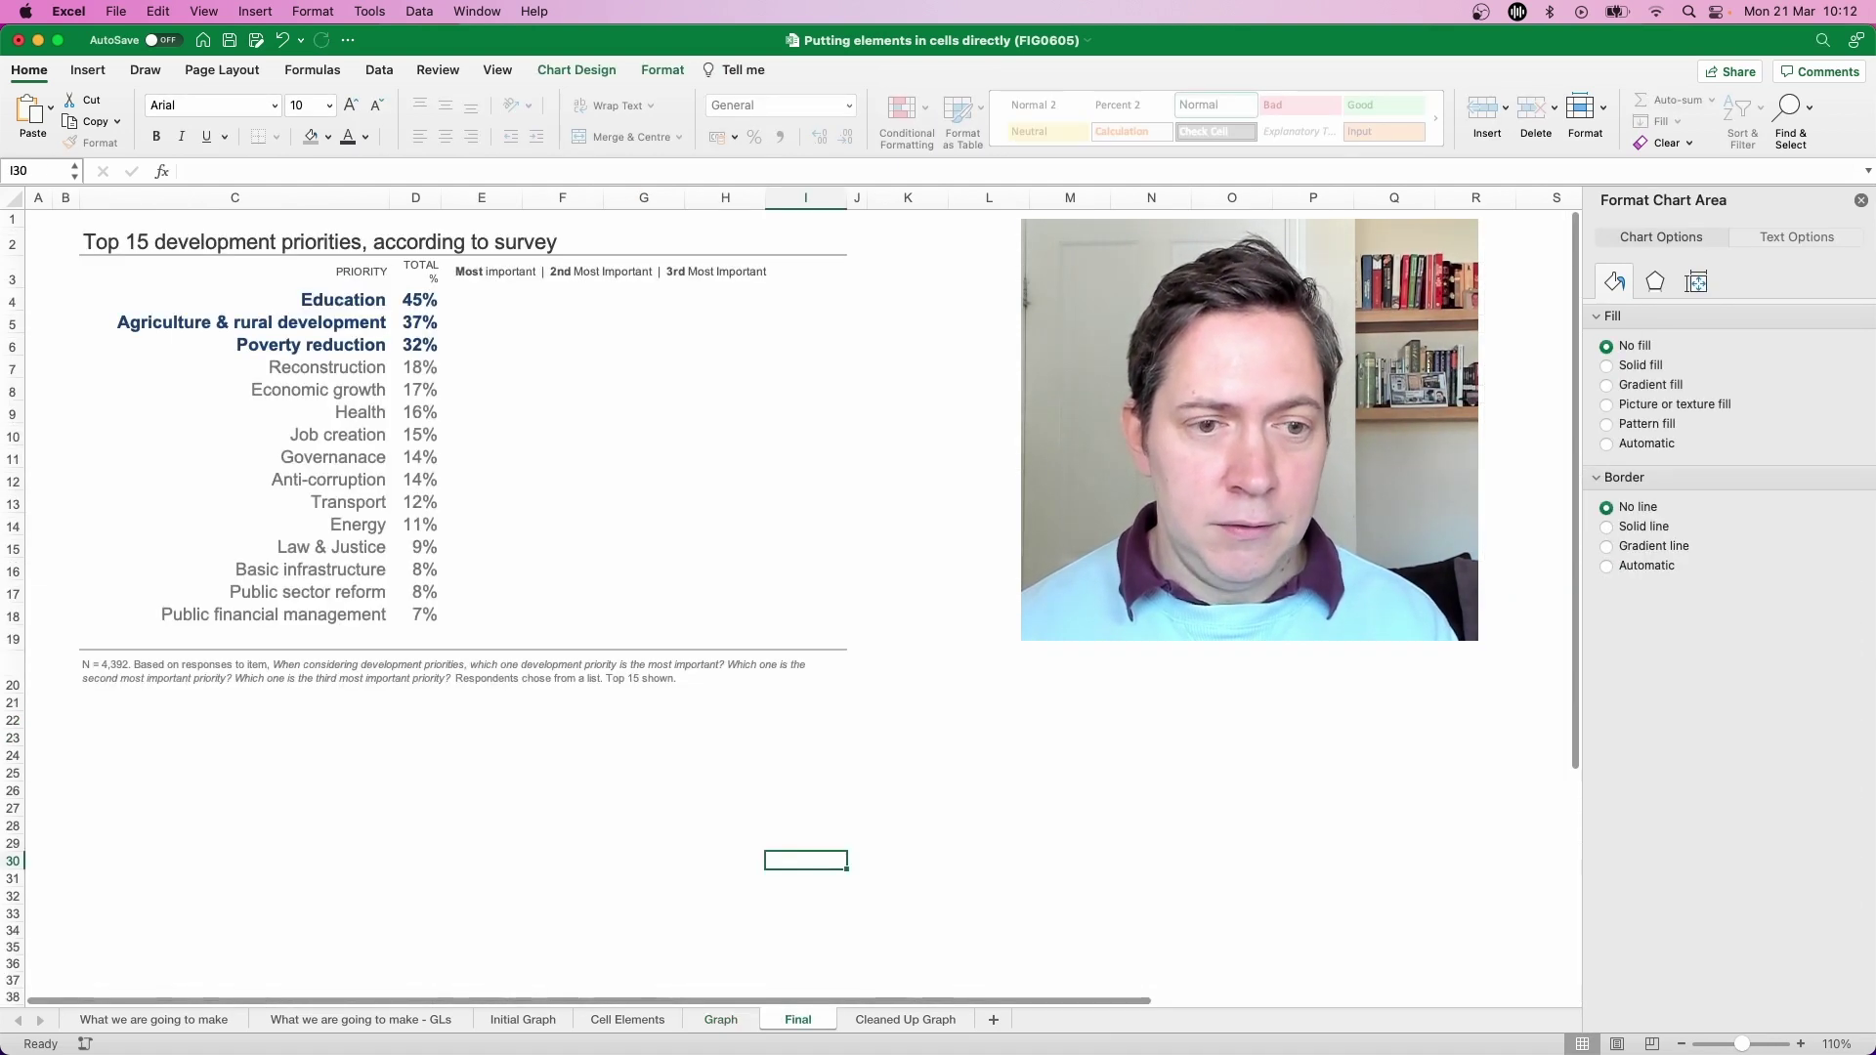
pyautogui.press('super+v')
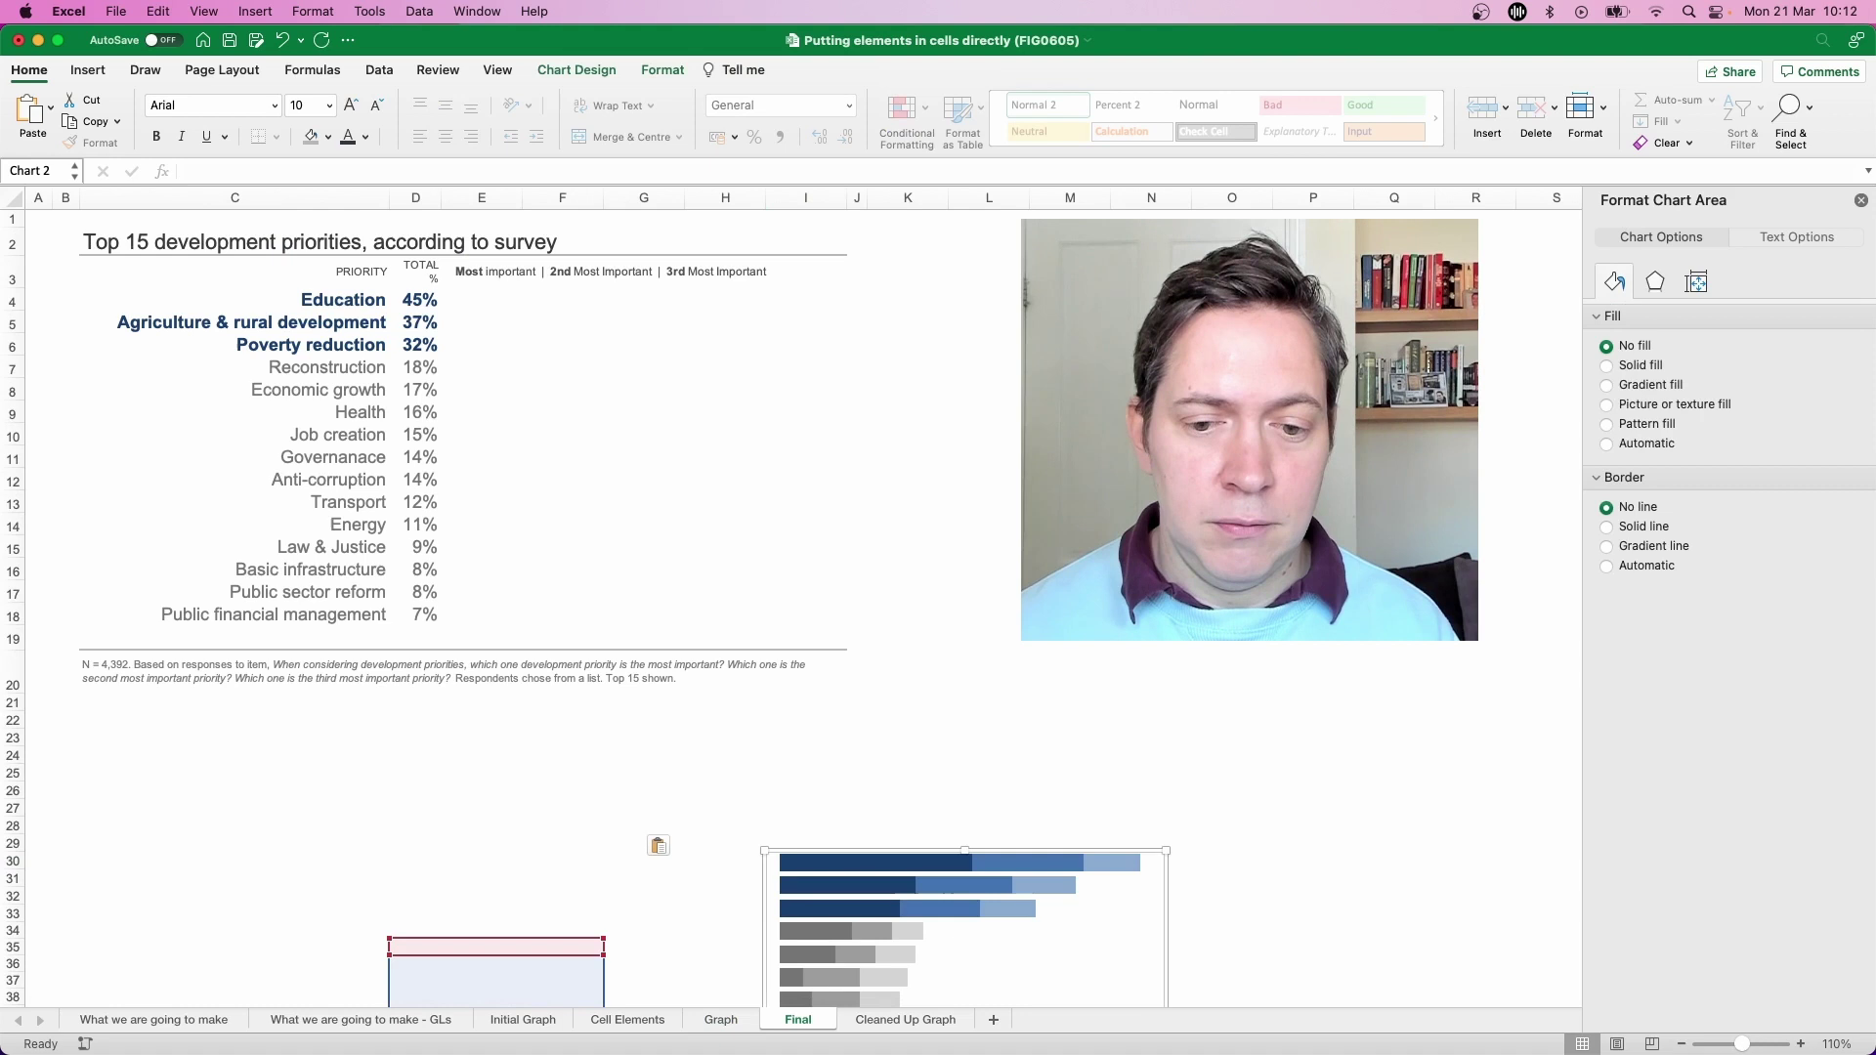
pyautogui.moveTo(1025, 871); pyautogui.dragTo(697, 302)
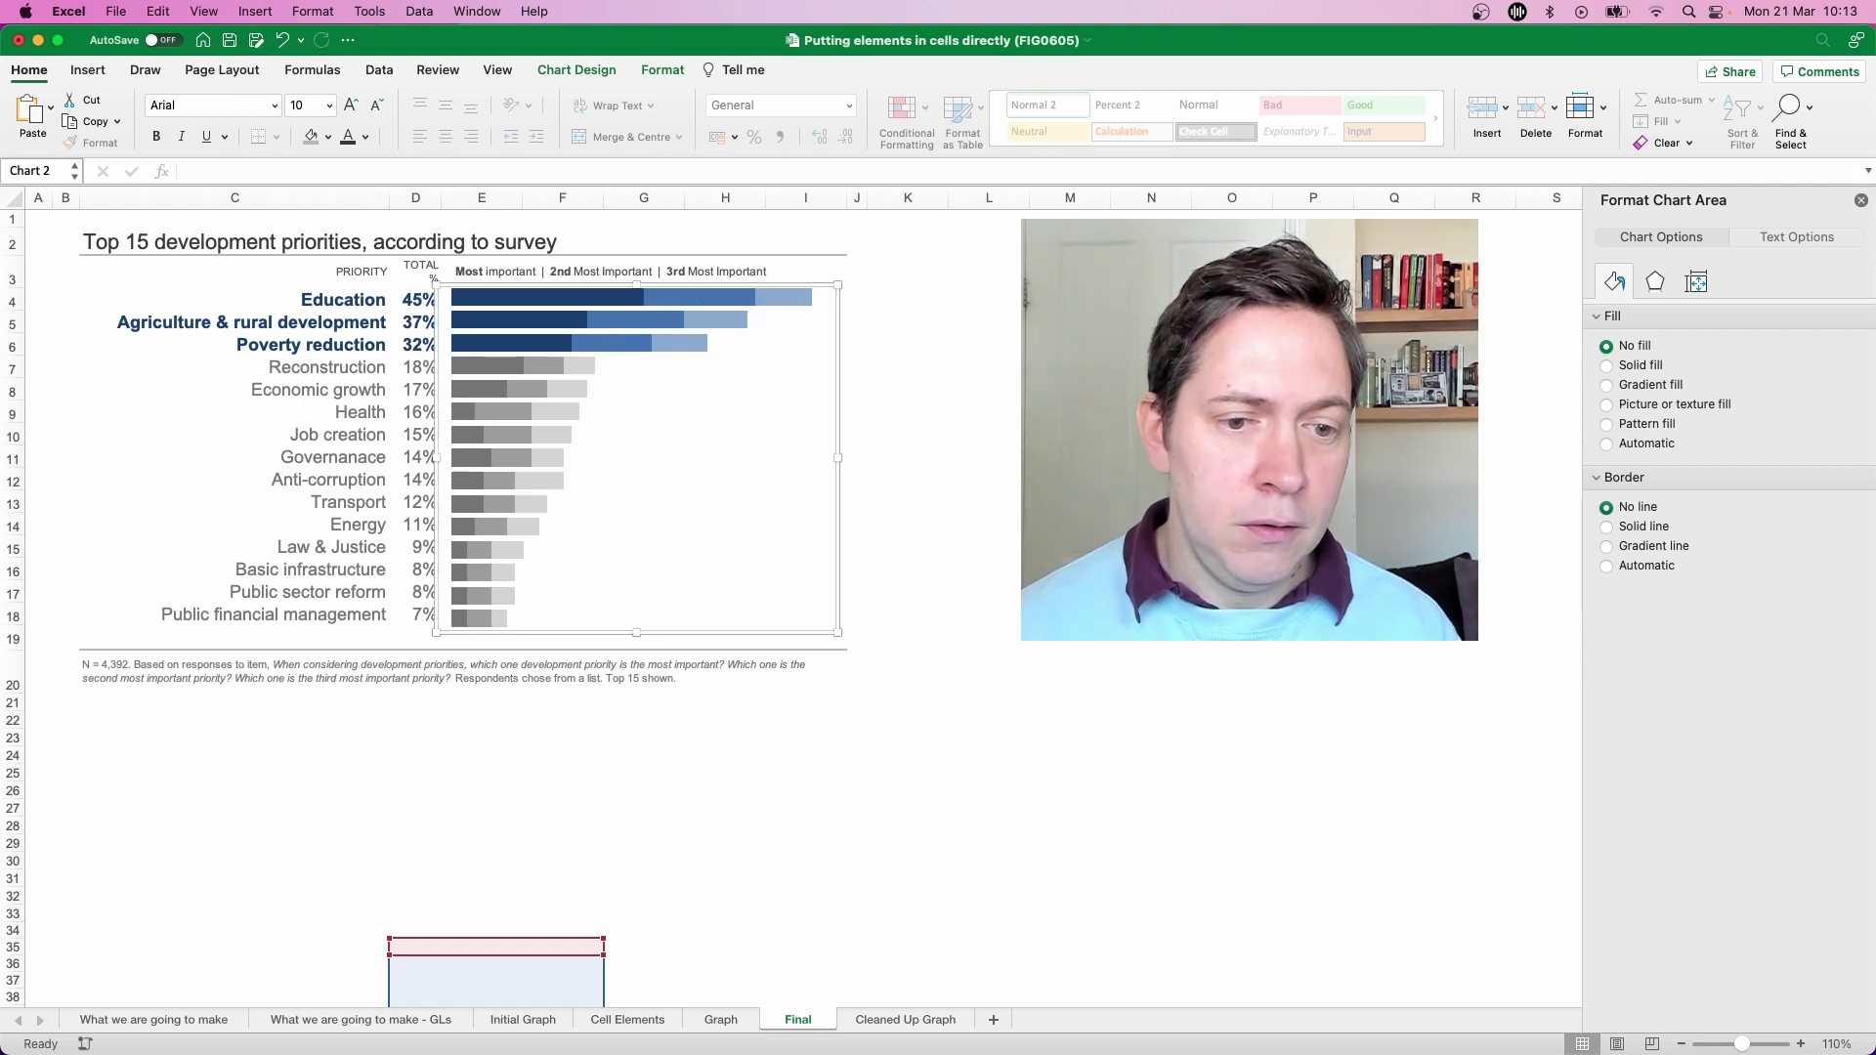
# Fine-tune the chart's upper and lower edges so the bars line up with the priority names in rows 4 to 18, and deselect it
pyautogui.moveTo(636, 632); pyautogui.dragTo(636, 627)
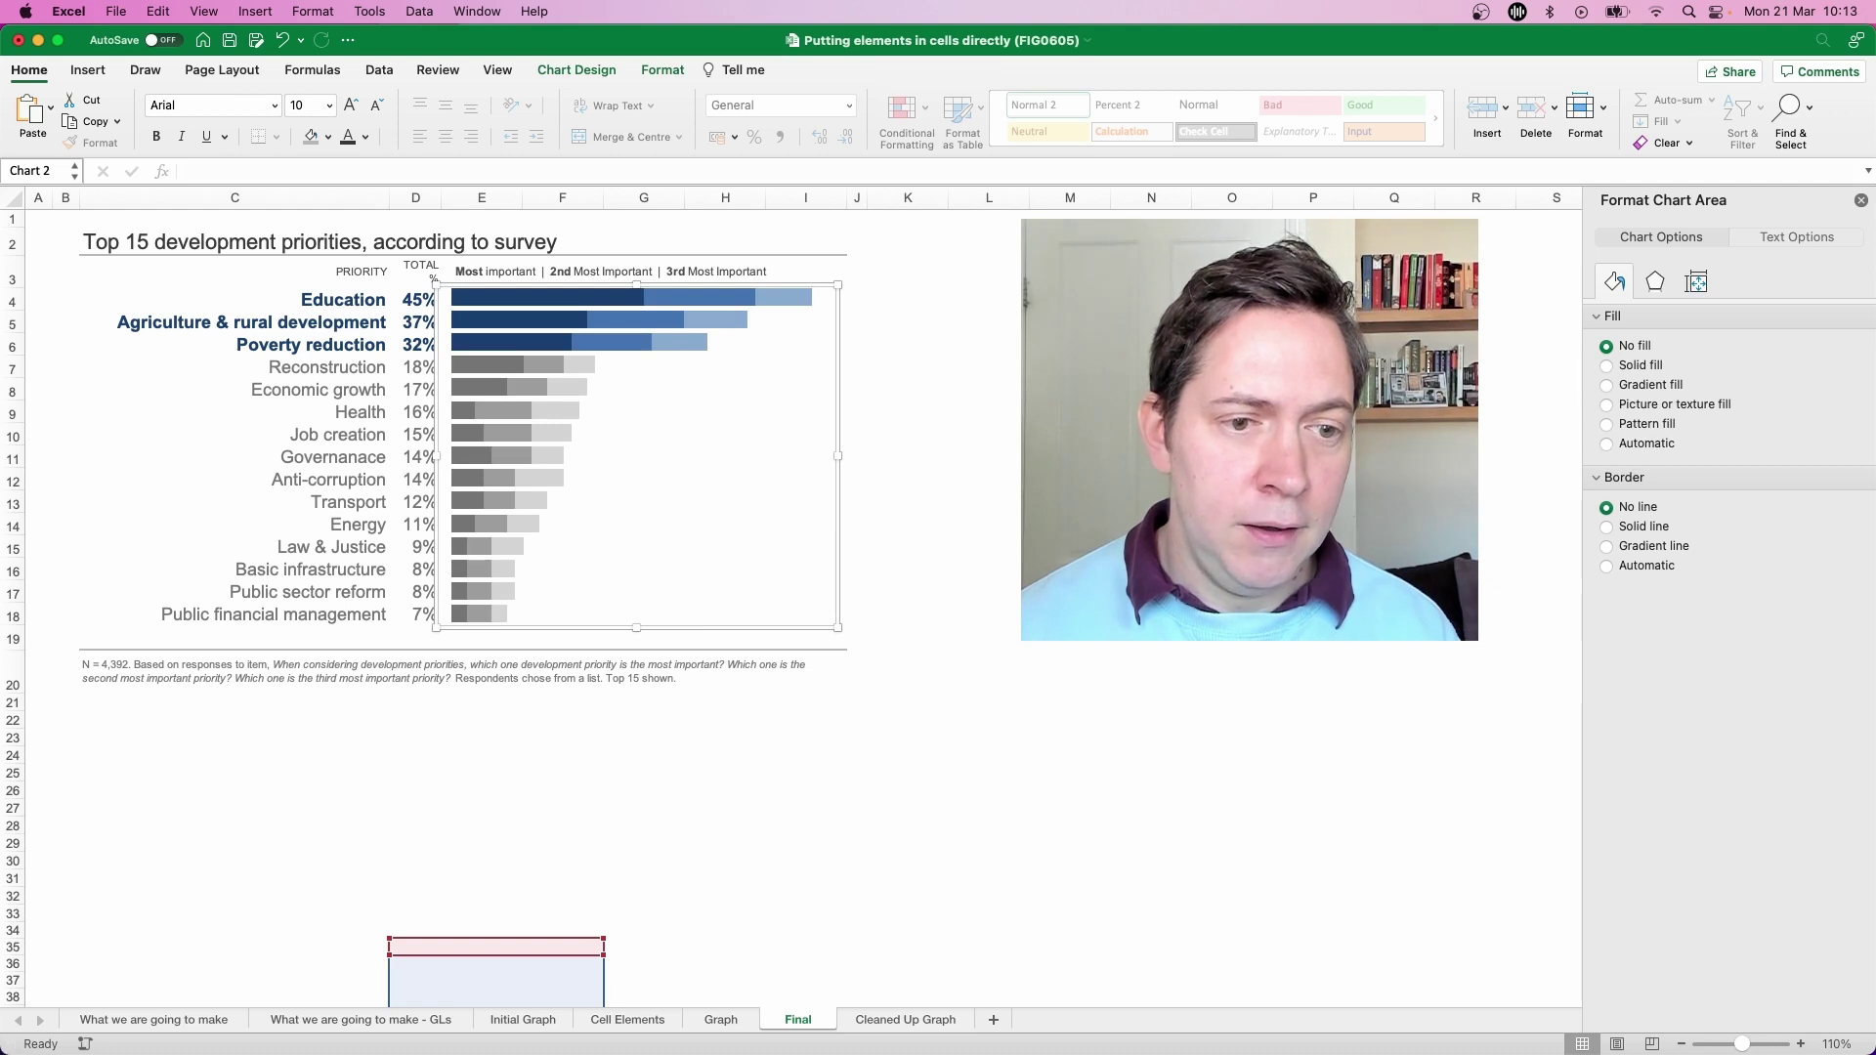
pyautogui.click(724, 771)
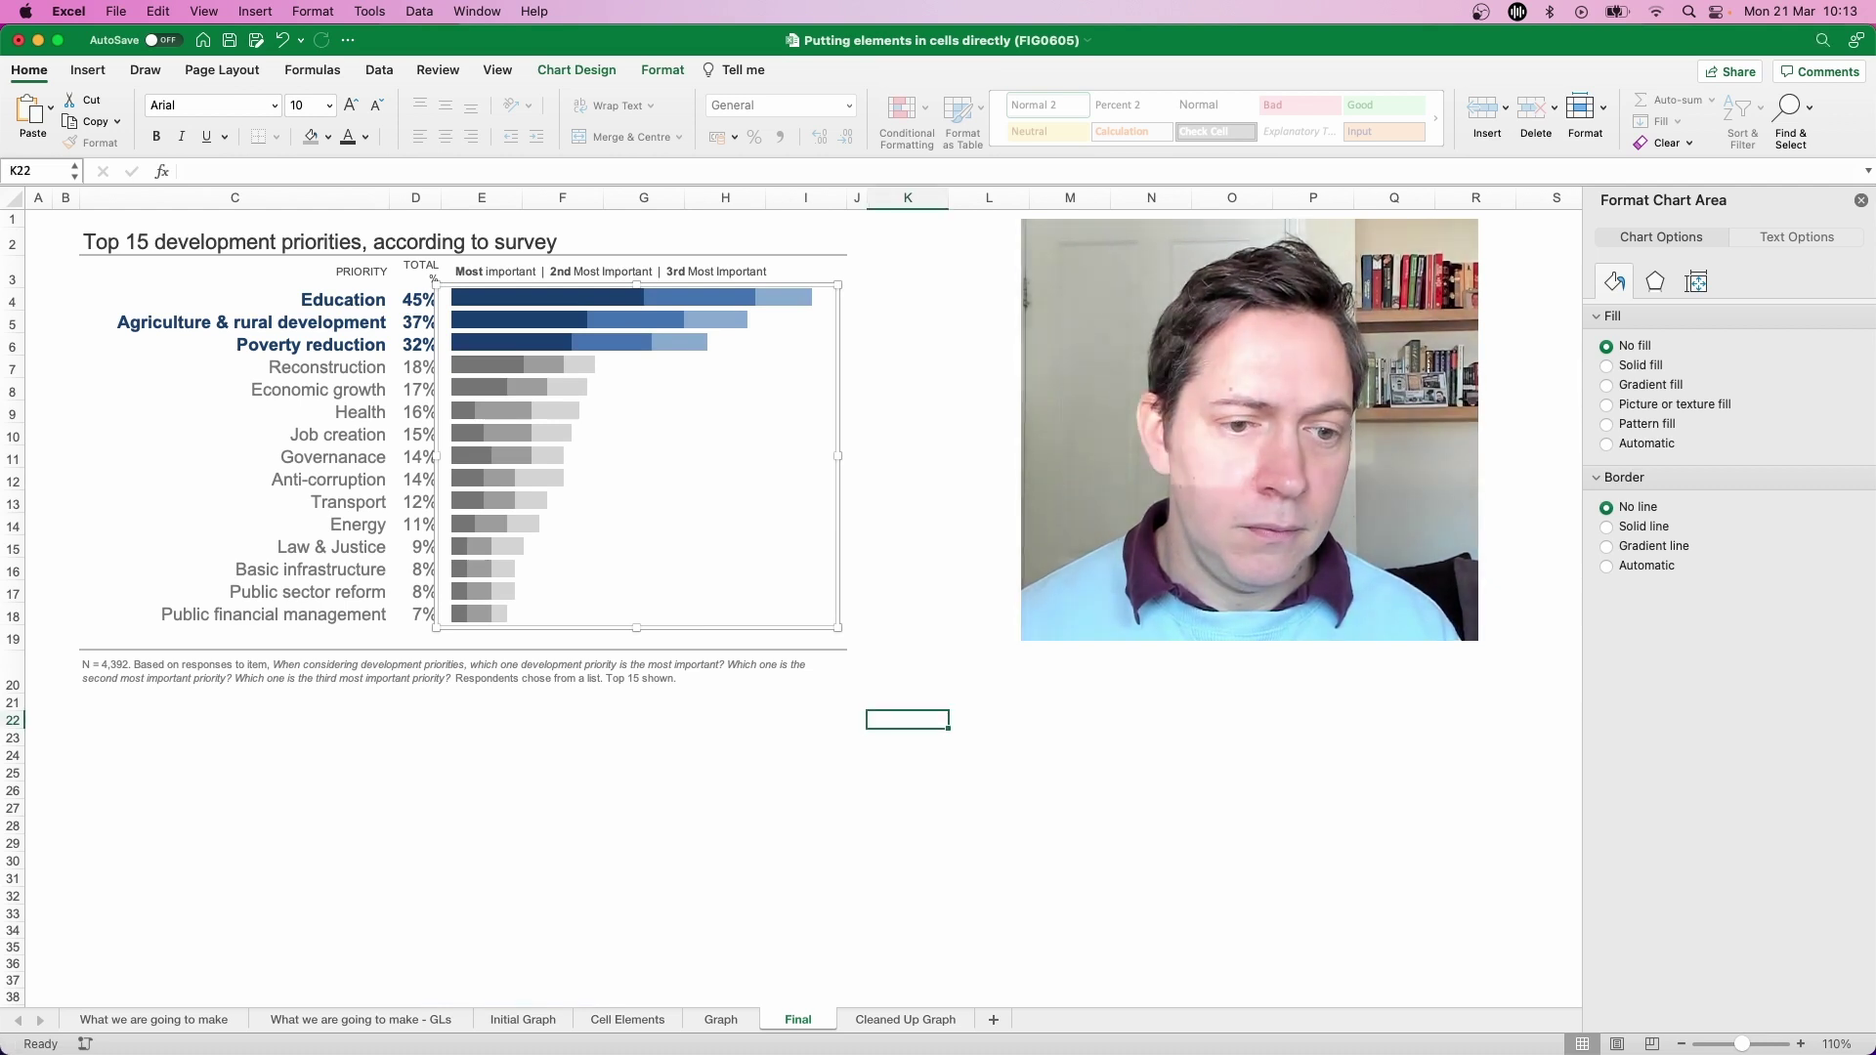
pyautogui.click(724, 456)
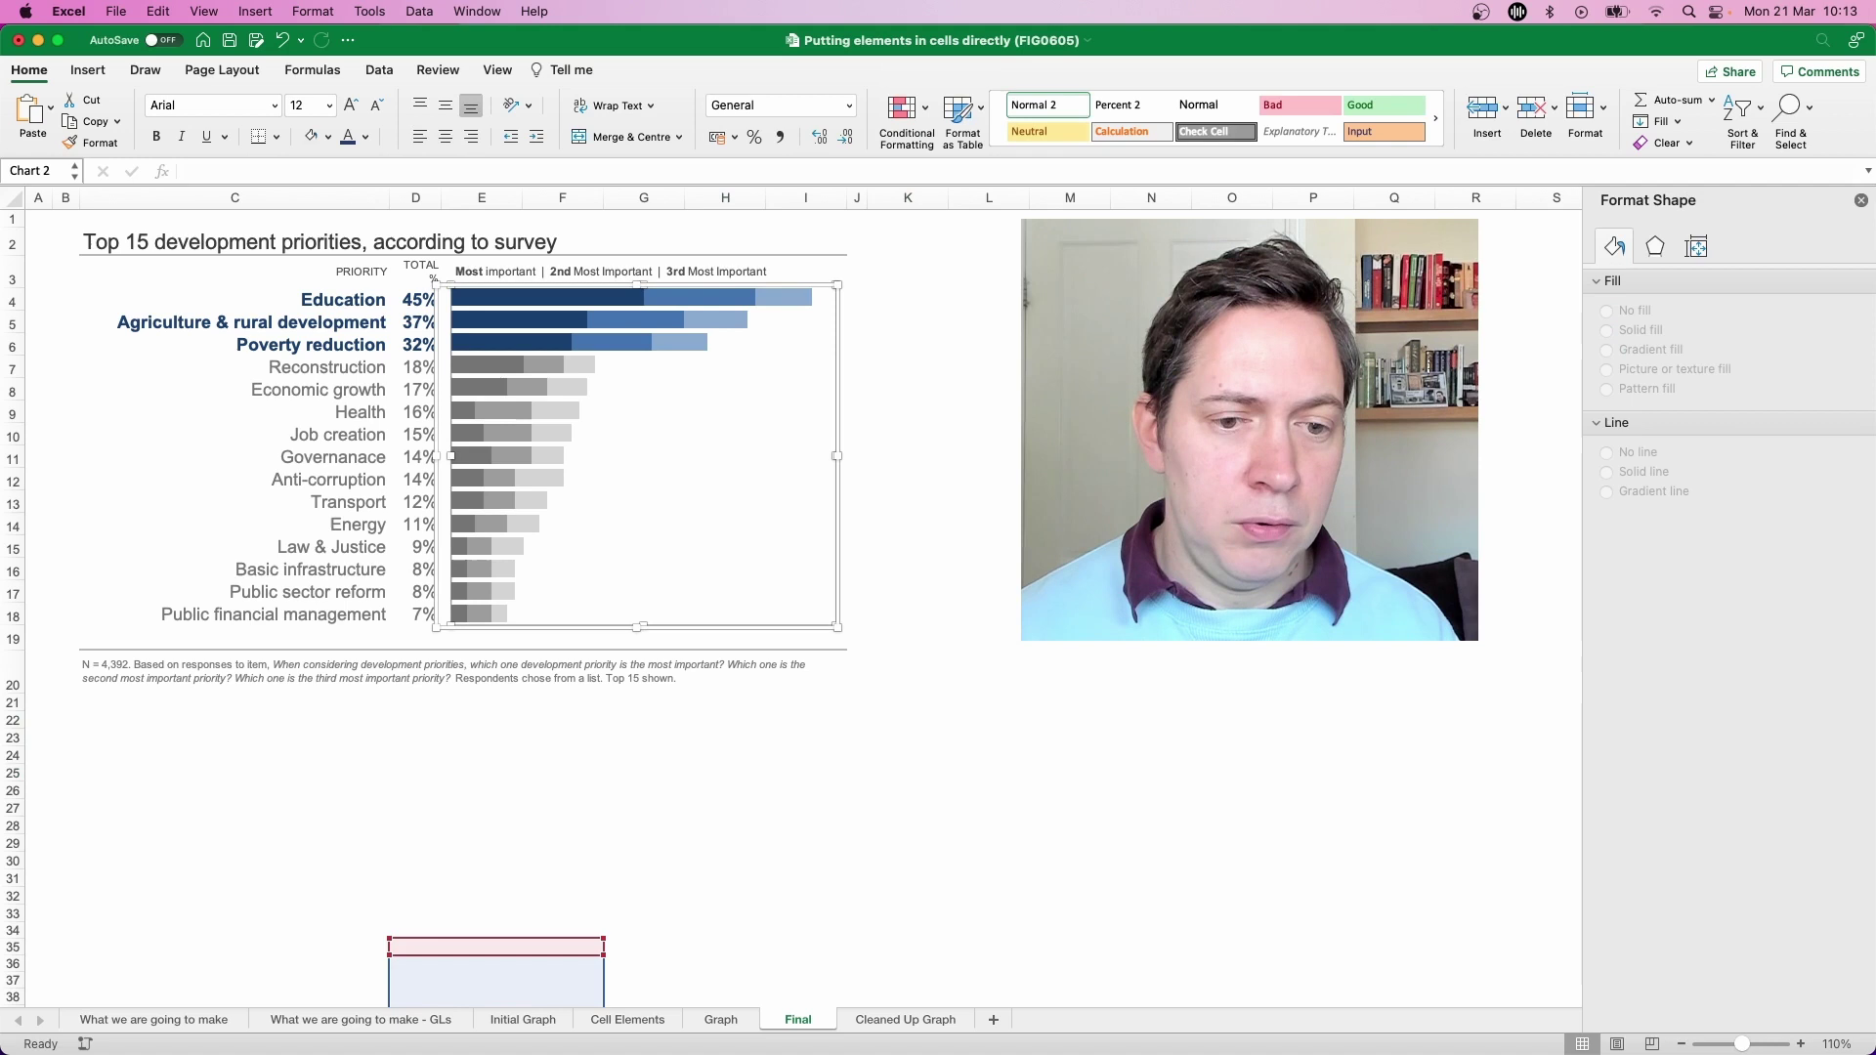
pyautogui.moveTo(636, 283); pyautogui.dragTo(636, 285)
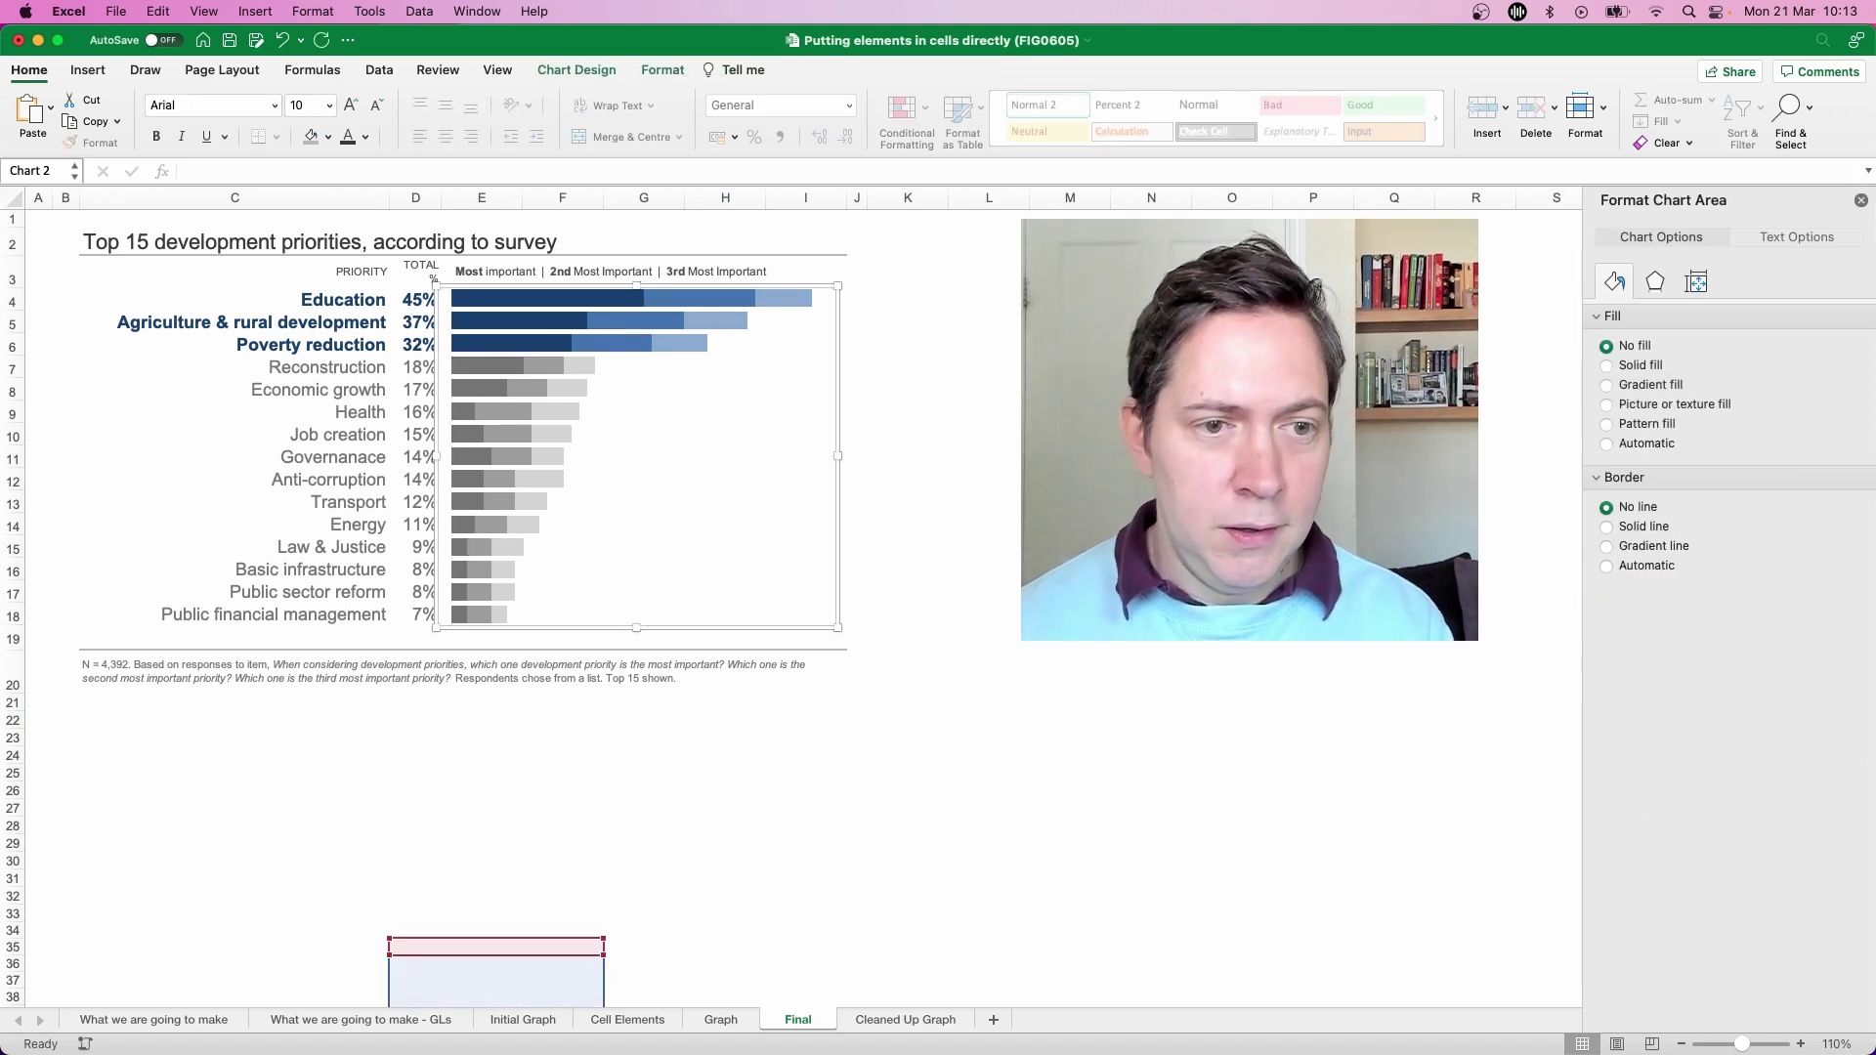
pyautogui.click(907, 807)
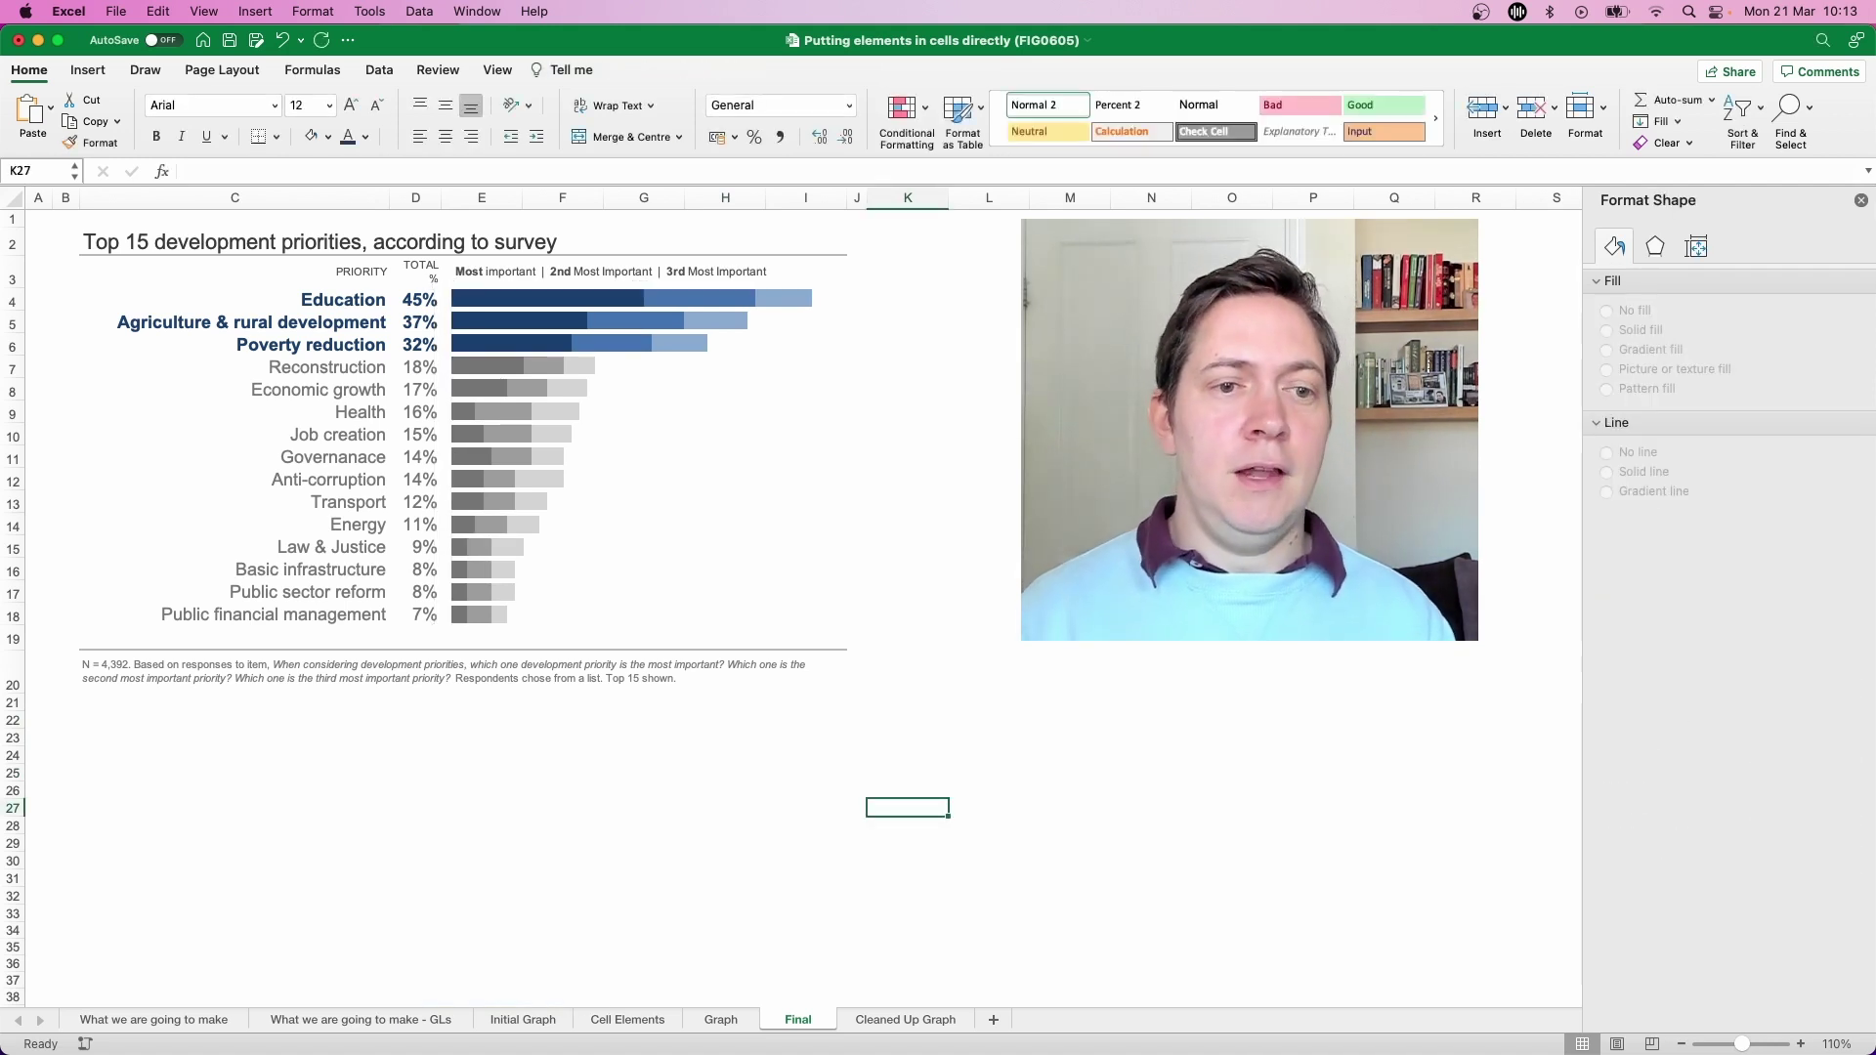